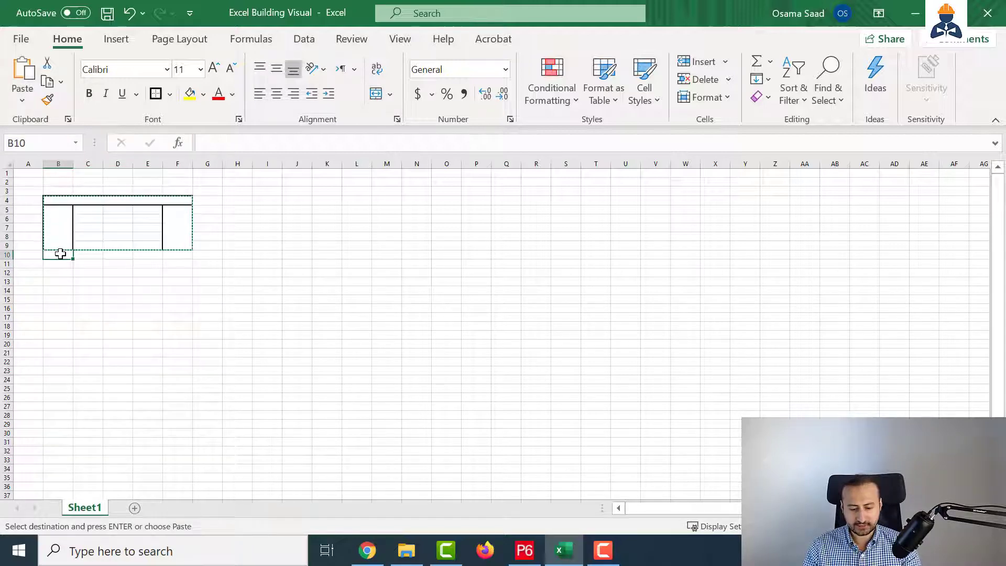
Step: Paste the copied floor frame block (B4:F9) at B16 and at B22 to add two more storeys to the building
click(63, 310)
key(ctrl+v)
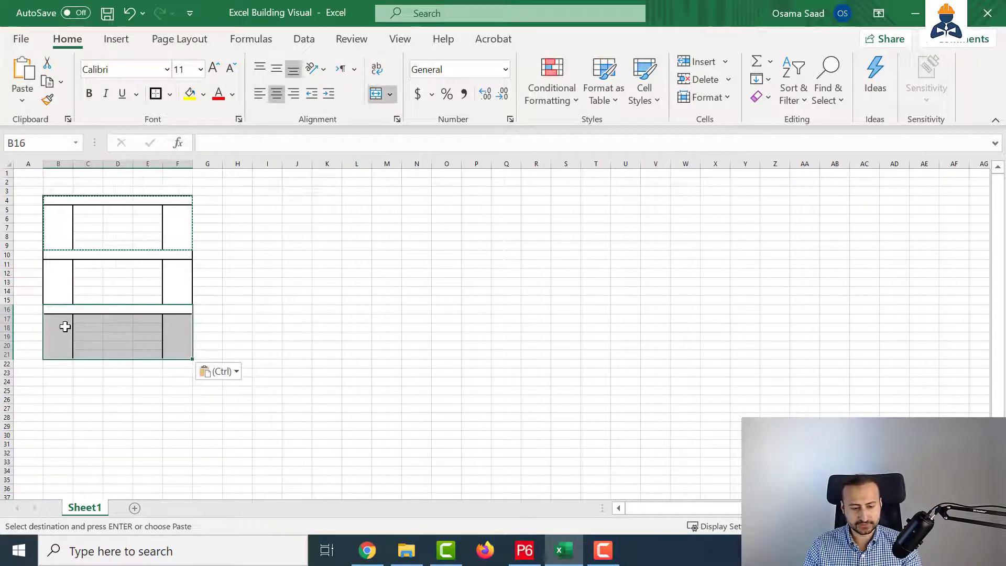
click(57, 364)
key(ctrl+v)
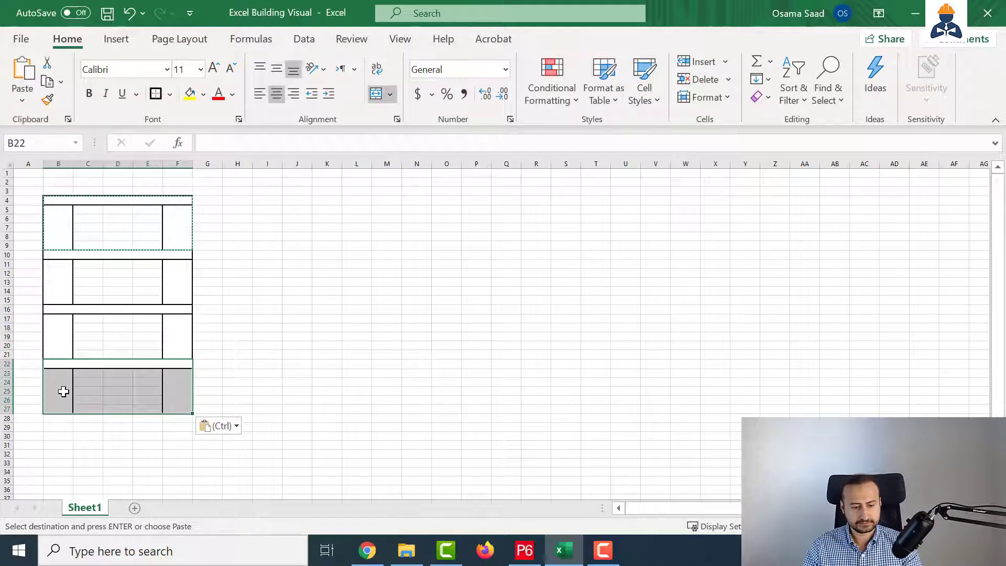
Step: Copy the merged slab row B22:F22 to B28 to close the building frame at its base
click(77, 363)
key(ctrl+c)
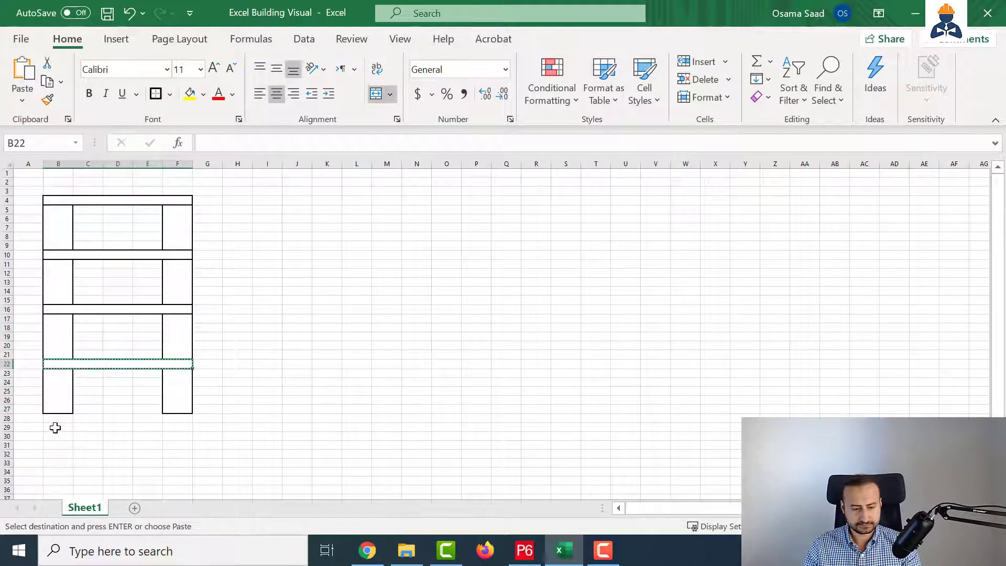
click(58, 418)
key(ctrl+v)
click(102, 358)
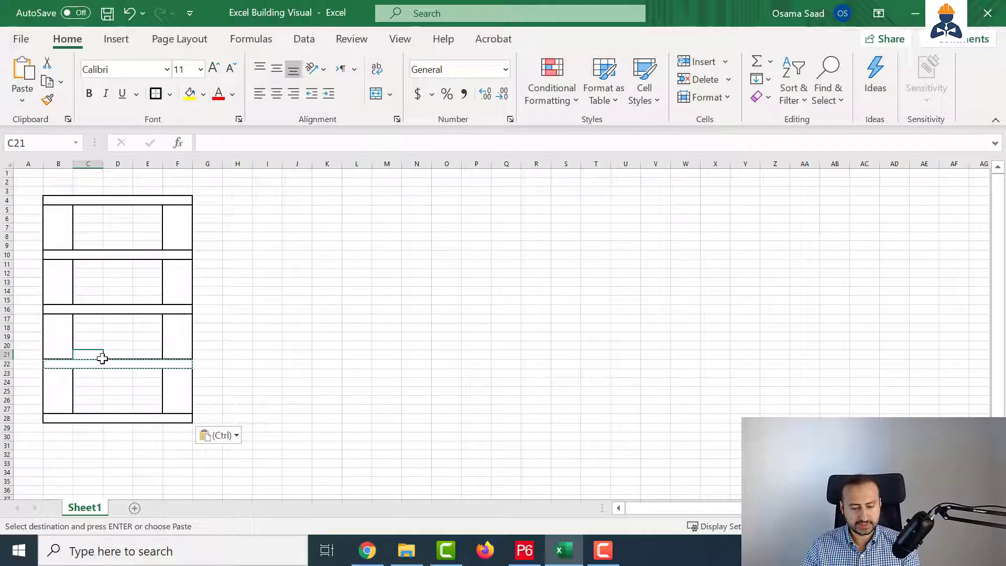
key(Escape)
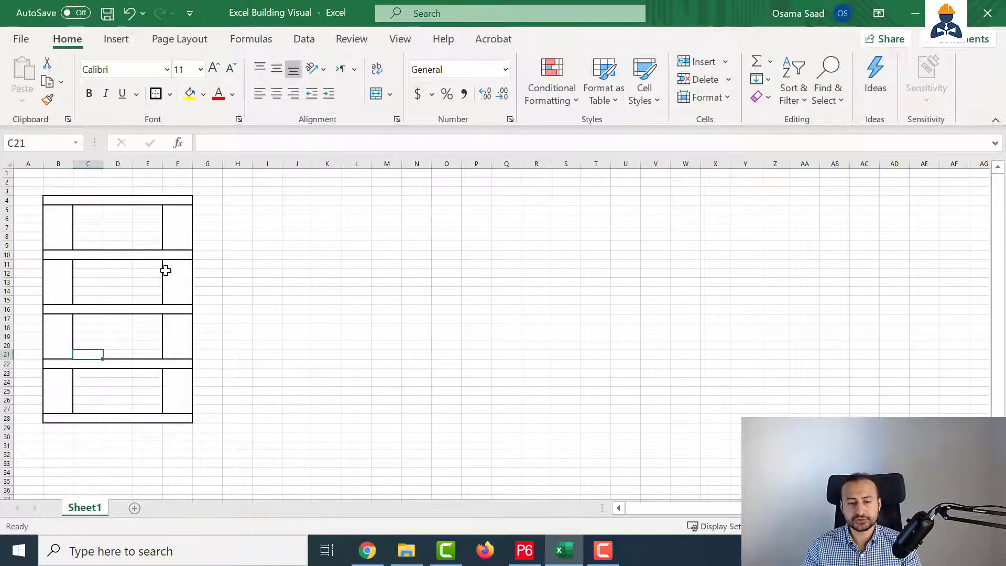
Step: Enter Floor 5 and Floor 4 in J6 and J7, and fill the series down to Floor 1 in J10
click(288, 221)
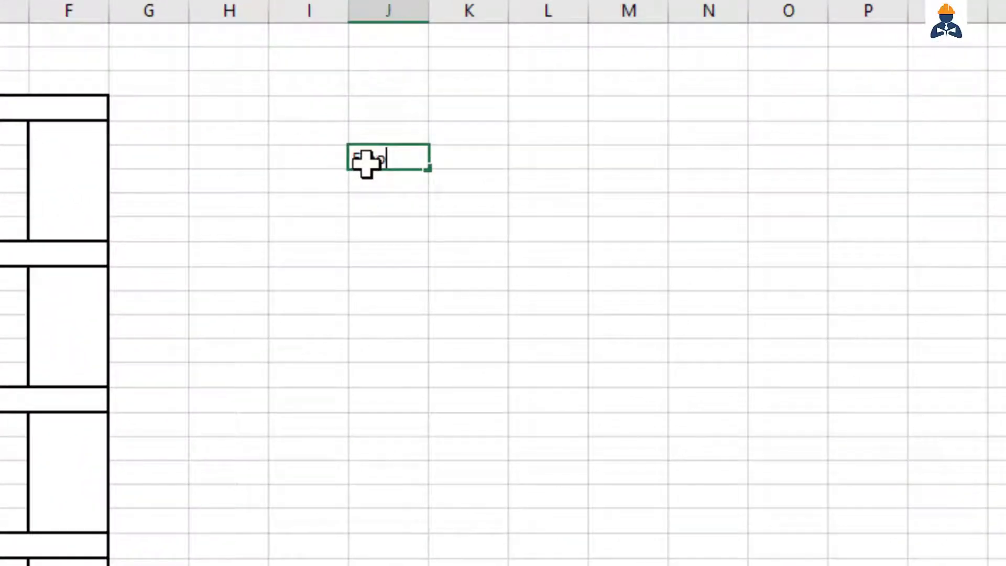
text(Floor 01)
key(Return)
text(Floor 4)
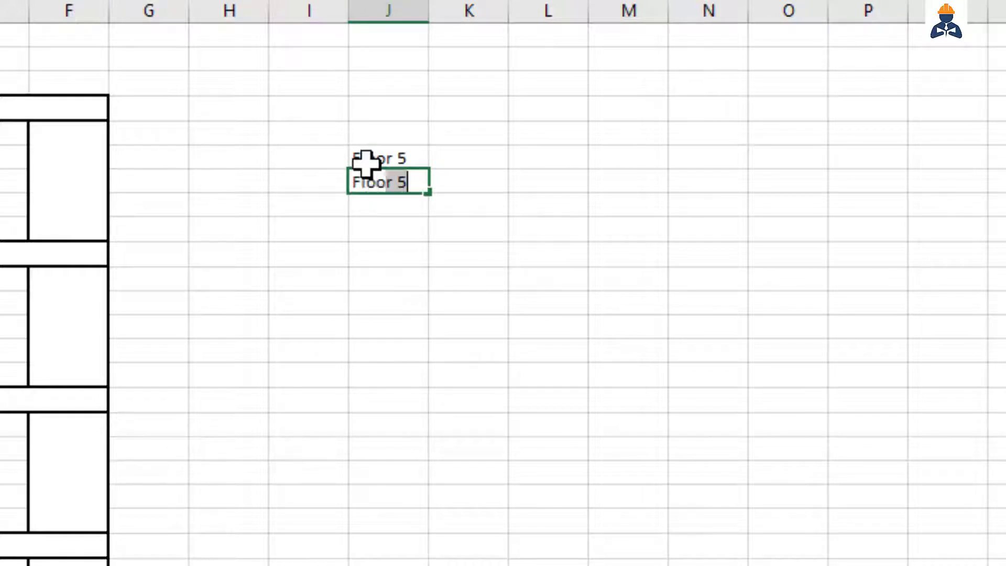
key(Return)
drag(365, 163, 370, 173)
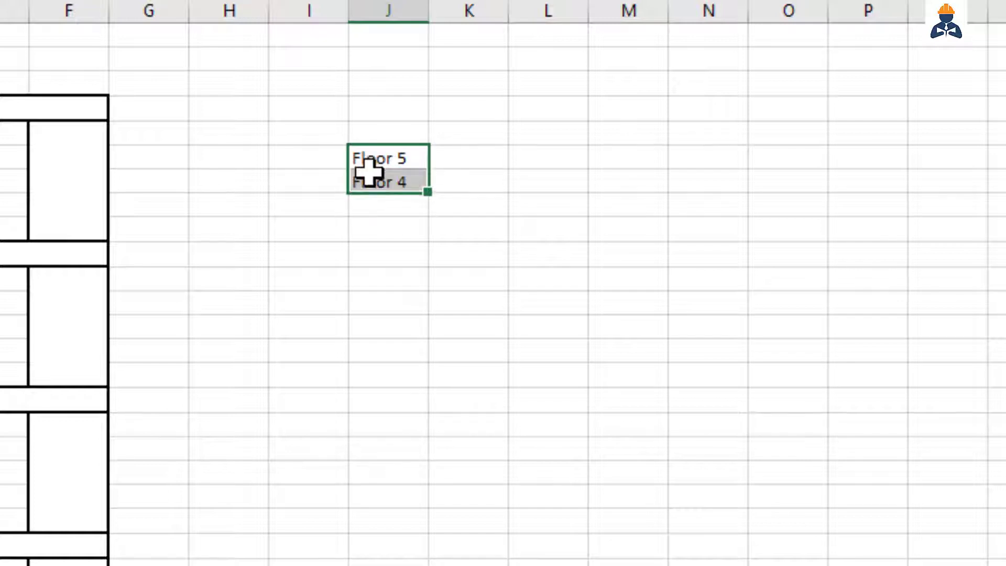
drag(433, 198, 434, 278)
Step: Move the Floor 5 label to A4 and the Floor 4 label to A10, beside their slabs
click(397, 155)
key(ctrl+x)
click(21, 201)
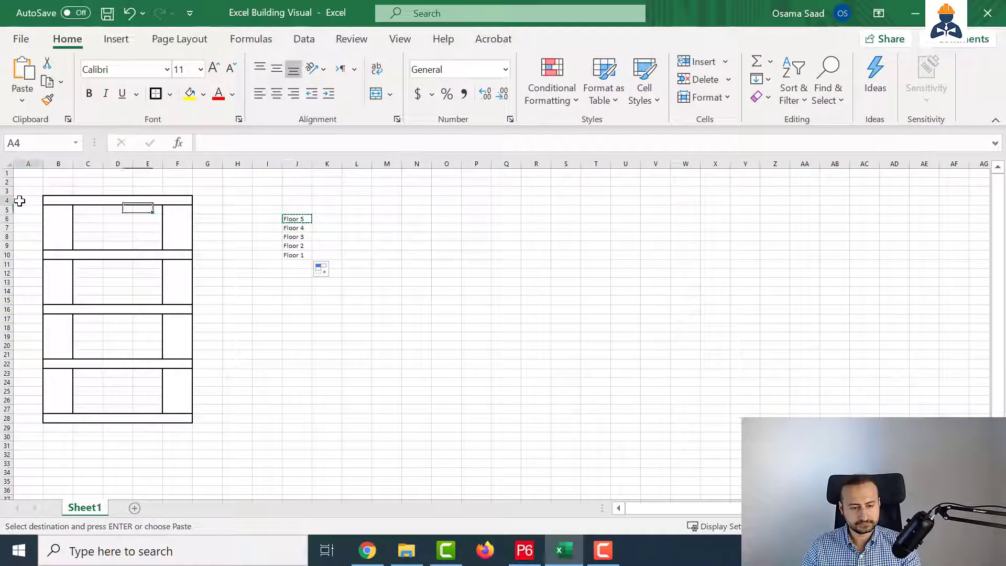
key(ctrl+v)
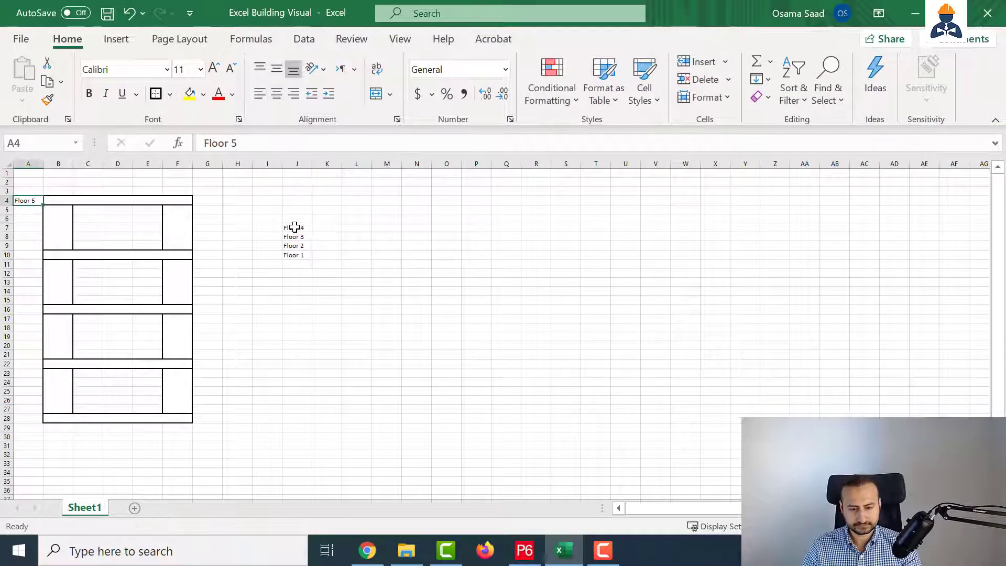
click(294, 226)
key(ctrl+x)
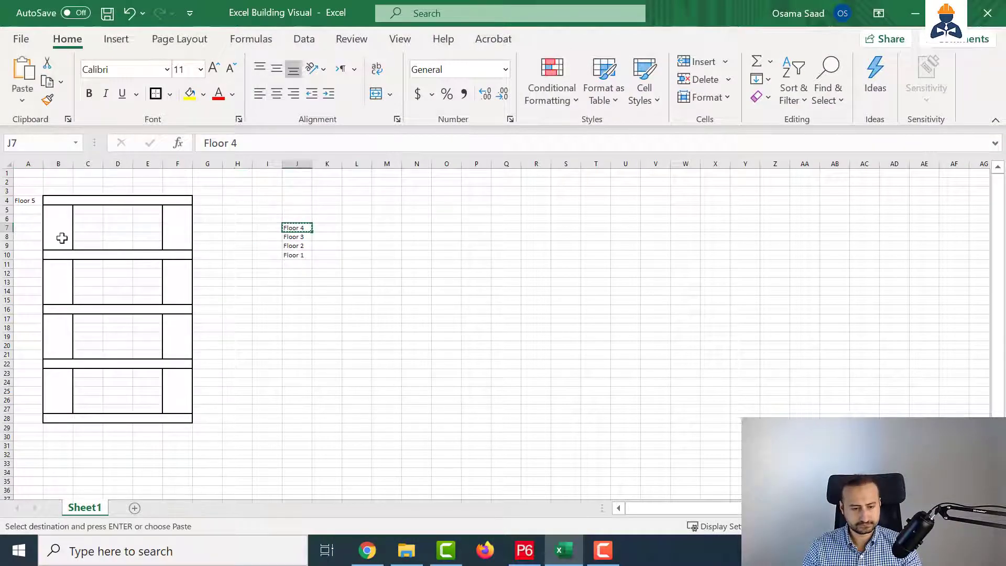
click(28, 254)
click(288, 226)
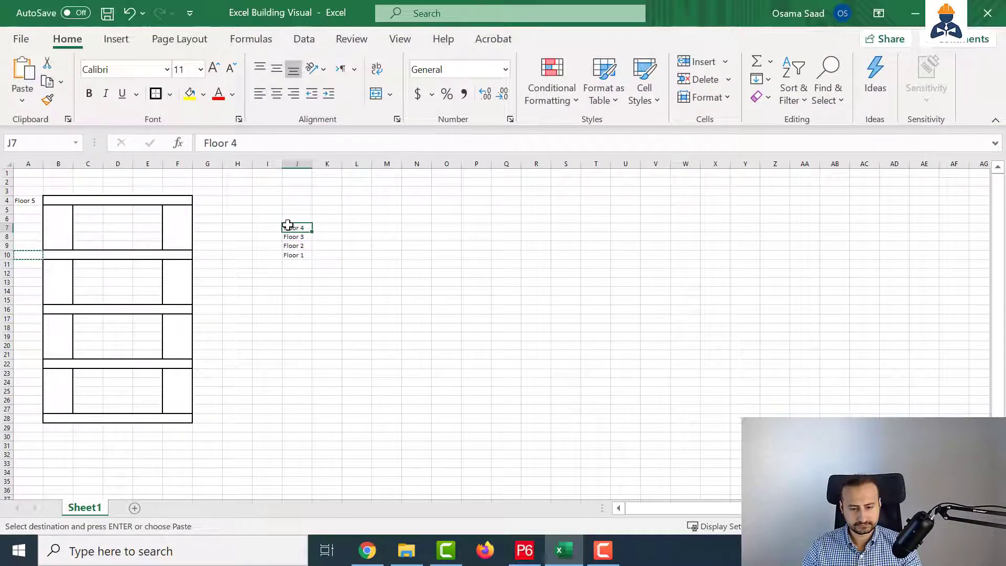
key(ctrl+x)
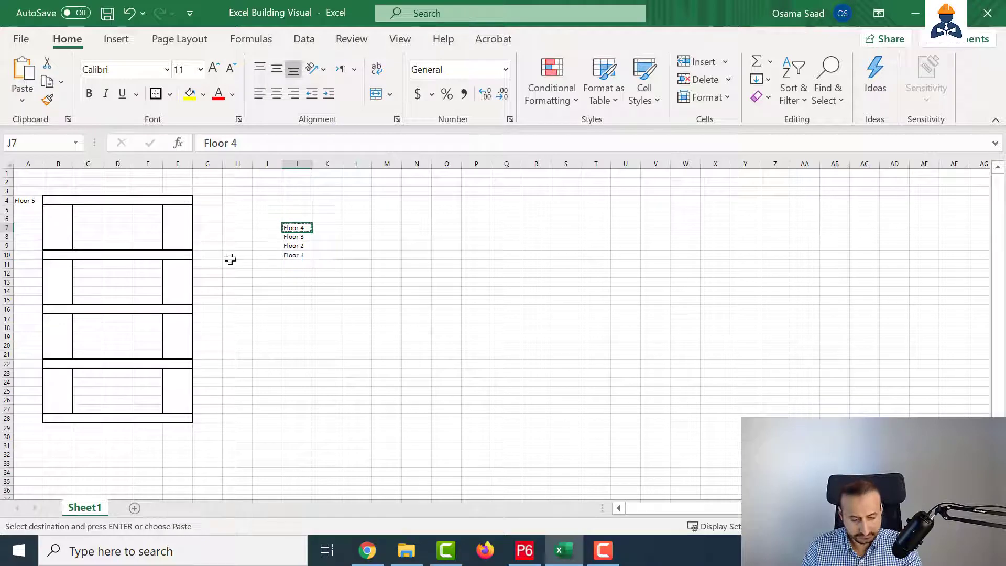
click(25, 254)
key(ctrl+v)
Step: Move the Floor 3, Floor 2 and Floor 1 labels to A16, A22 and A28 beside their slabs
click(294, 237)
key(ctrl+x)
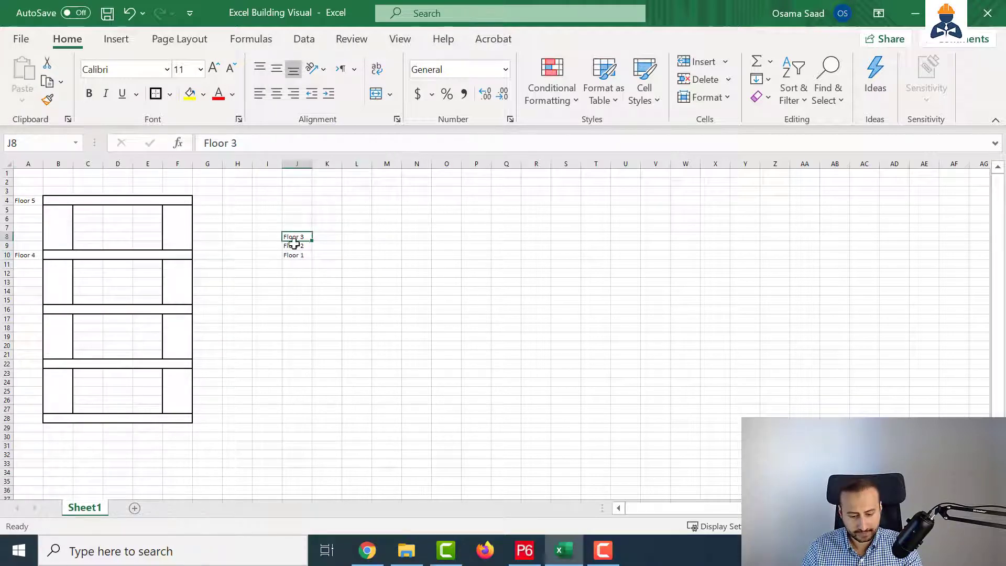
click(28, 306)
key(ctrl+v)
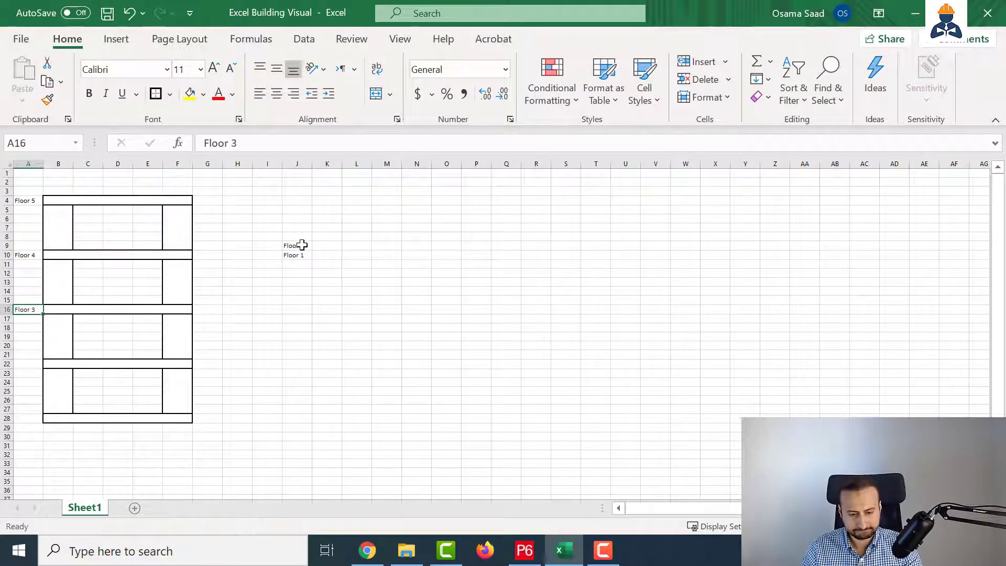
click(296, 245)
key(ctrl+x)
click(37, 361)
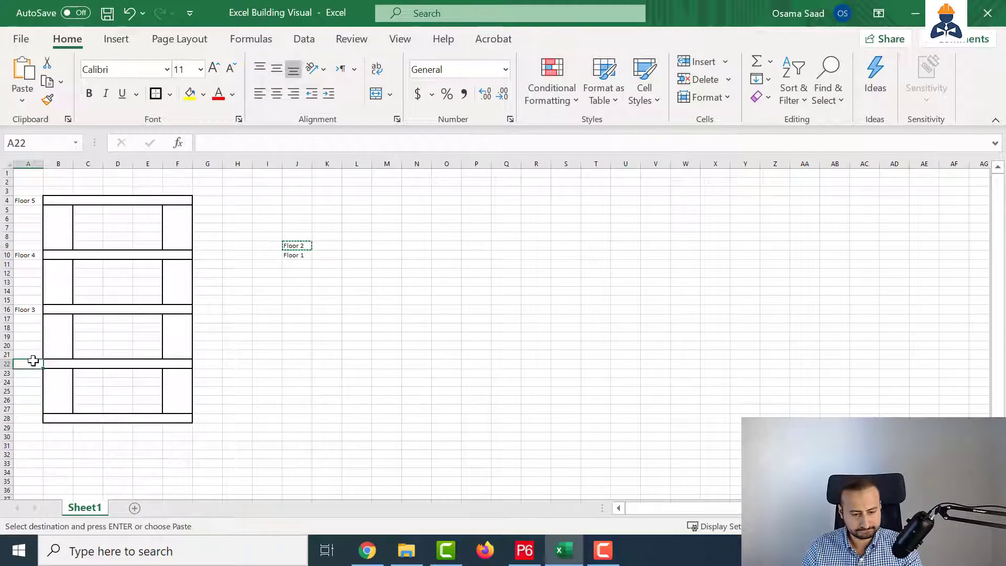
key(ctrl+v)
click(297, 255)
key(ctrl+x)
click(36, 418)
key(ctrl+v)
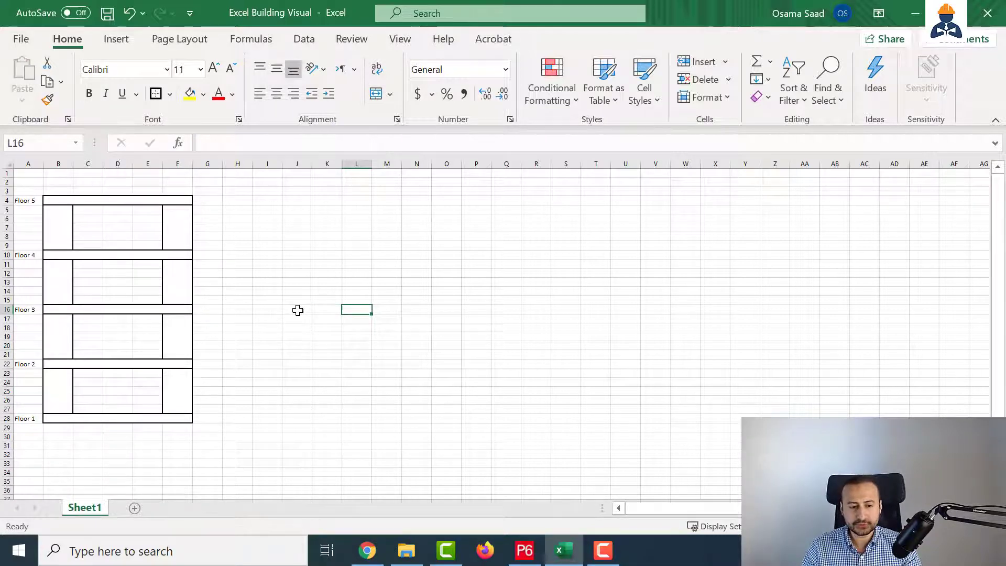
Step: Switch to Primavera P6 and select and copy all rows from 1st Floor through the last 5th Floor activity, CNF05CW15
click(524, 550)
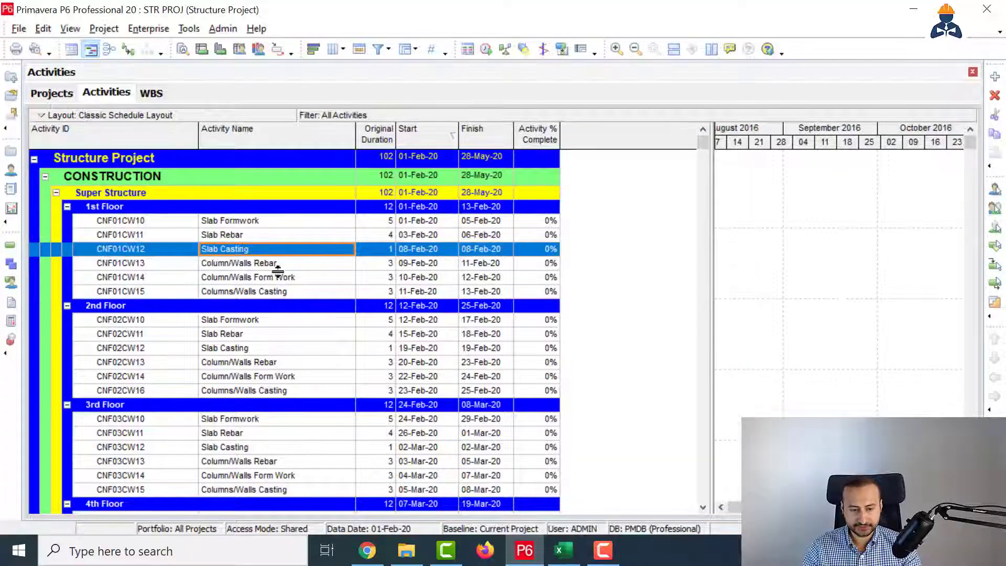
click(267, 212)
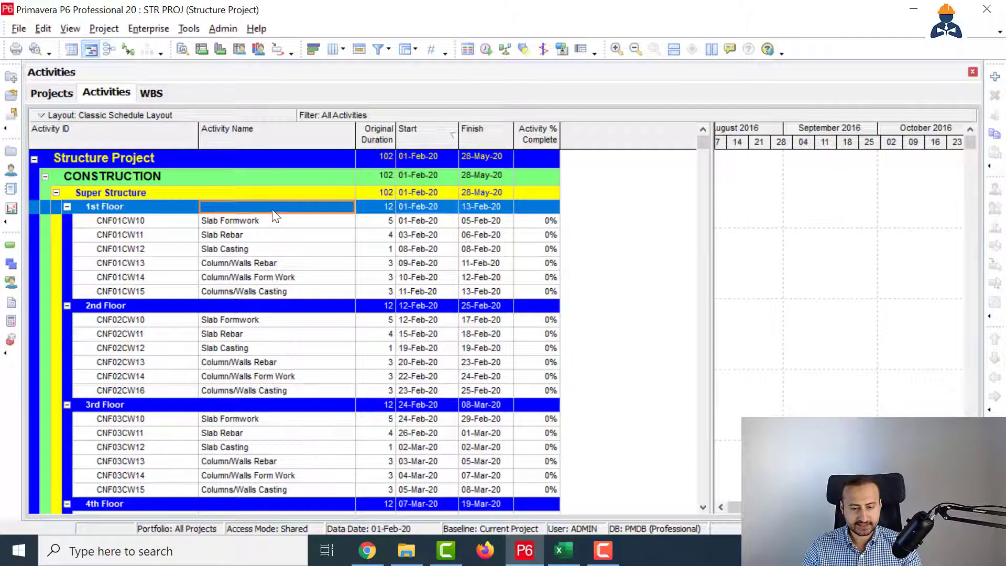
scroll(272, 215, down, 3)
scroll(272, 218, down, 3)
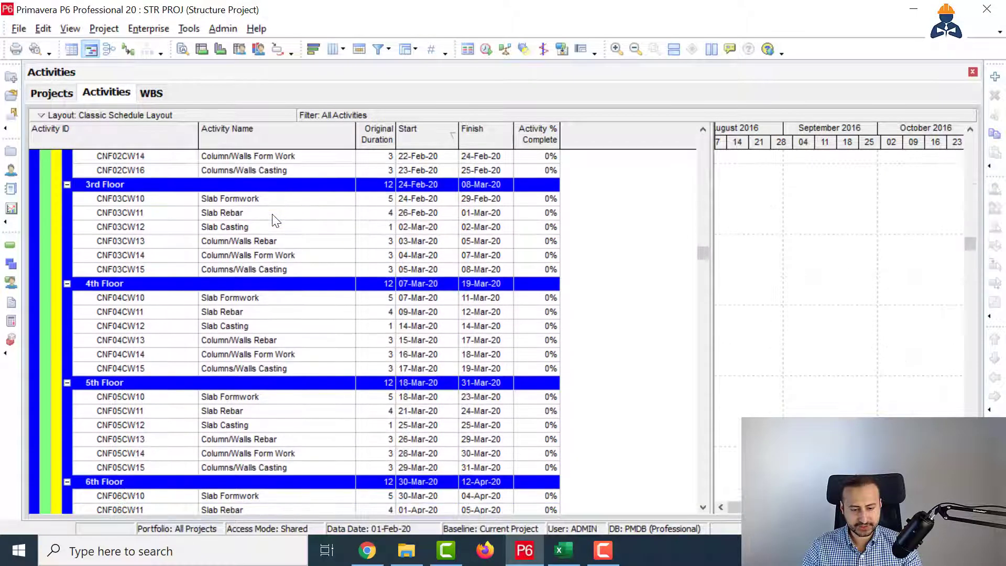
shift+click(279, 441)
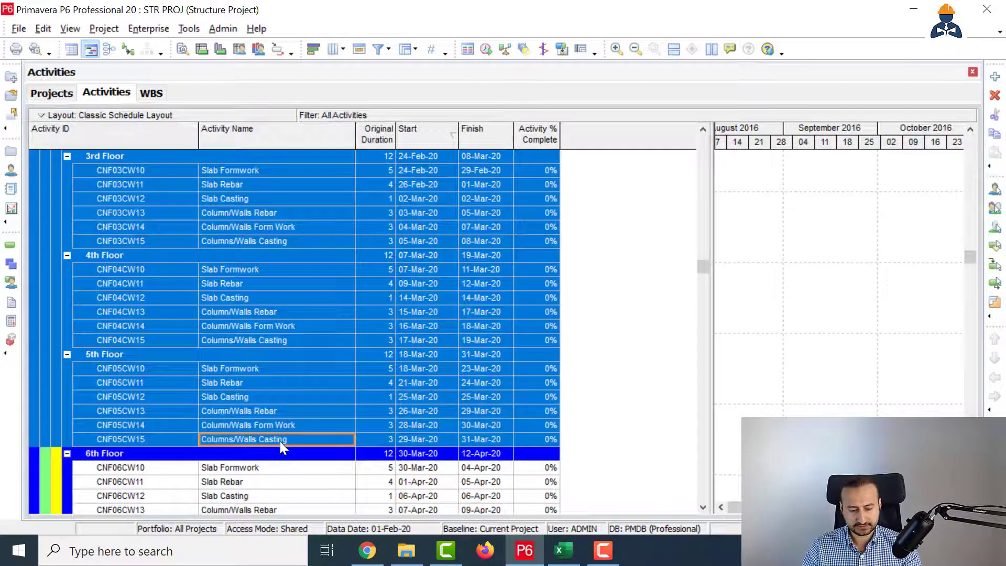
Step: Switch back to Excel, paste the copied activity table starting at M1, and widen the Activity ID and Activity Name columns
key(alt+Tab)
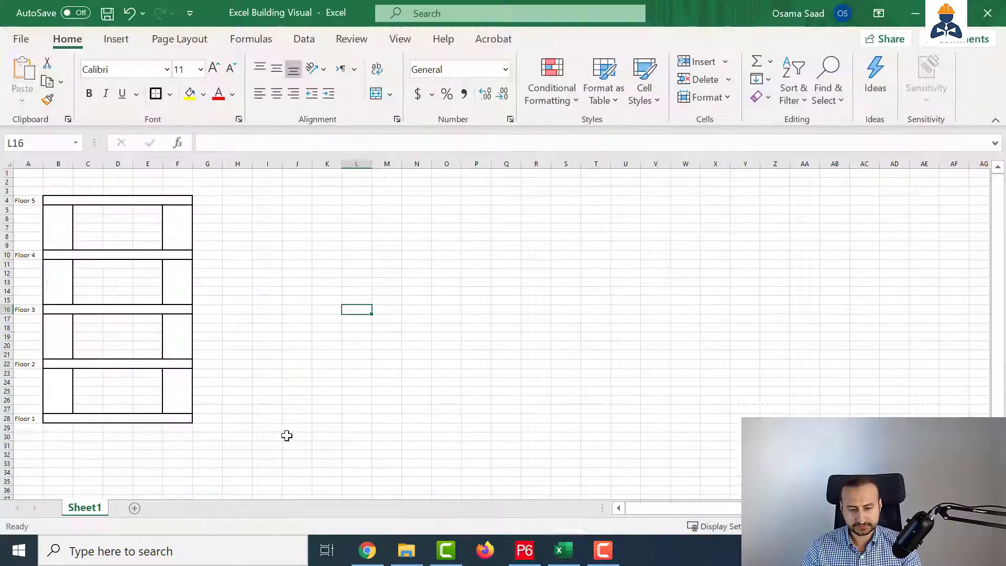
click(388, 202)
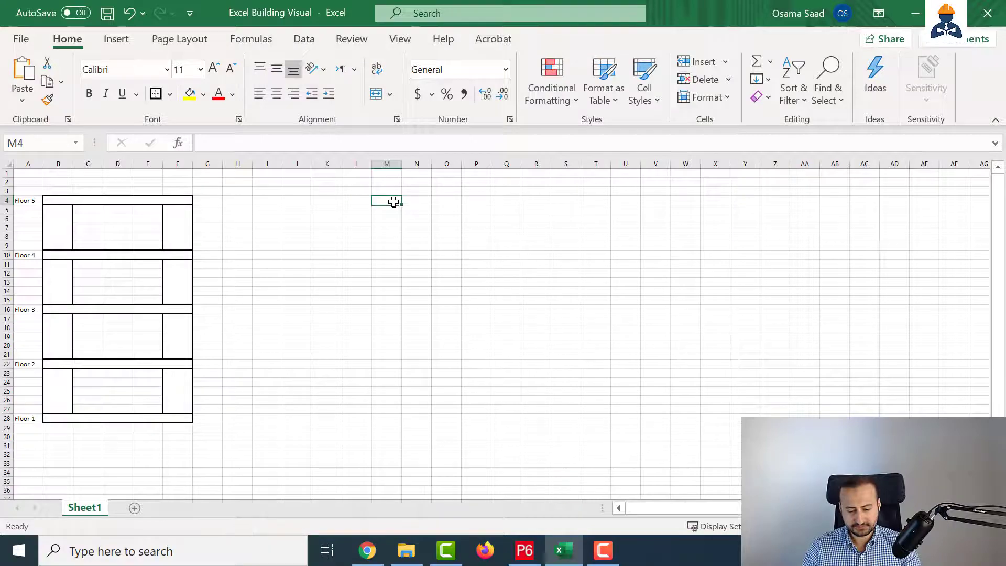
key(ctrl+v)
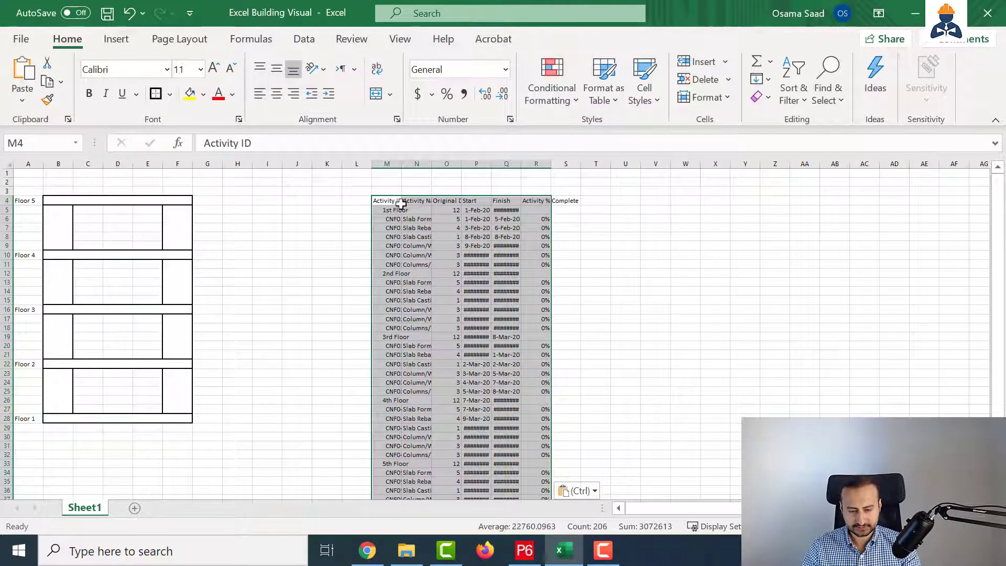
key(ctrl+z)
click(393, 171)
key(ctrl+v)
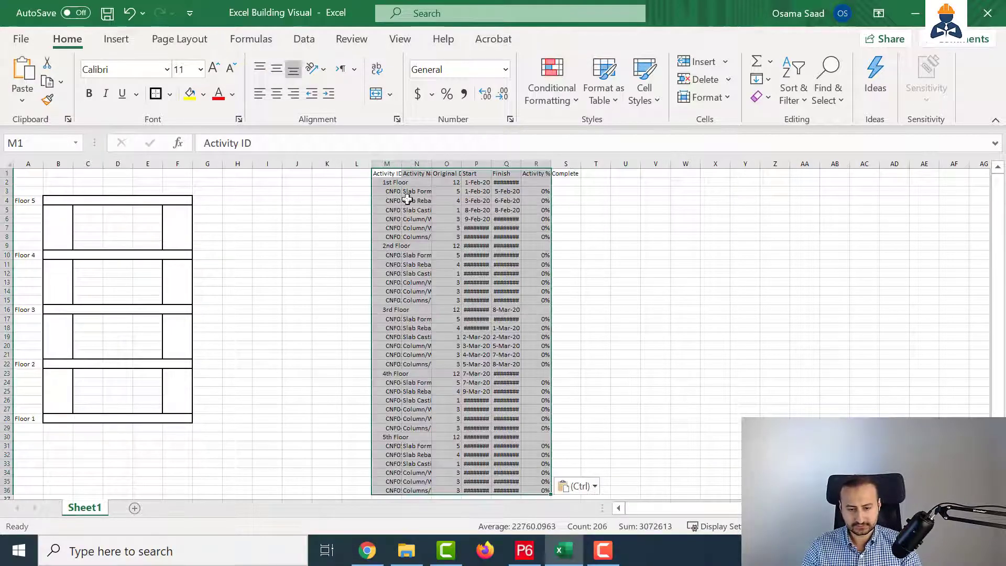
click(327, 247)
drag(400, 164, 545, 178)
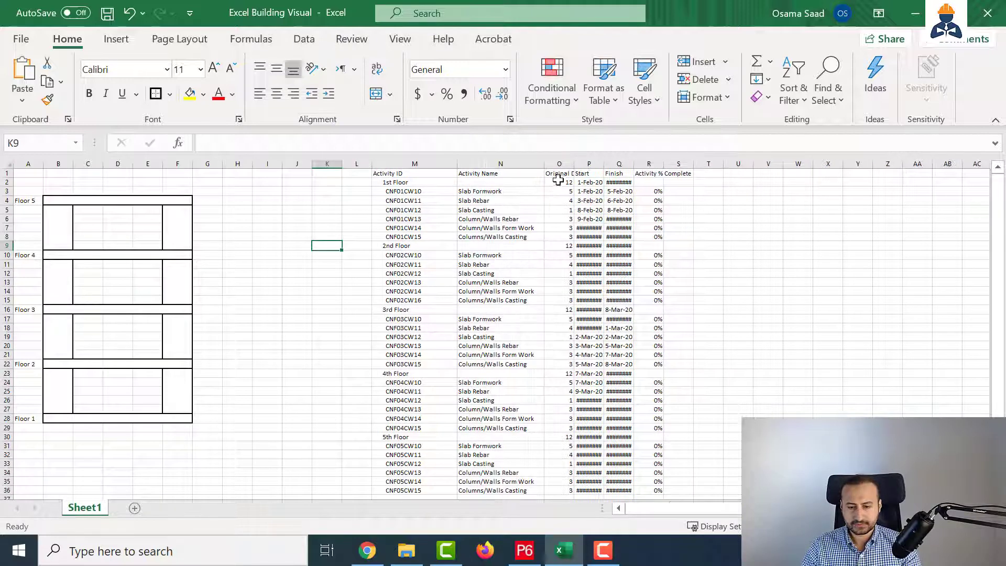
click(580, 220)
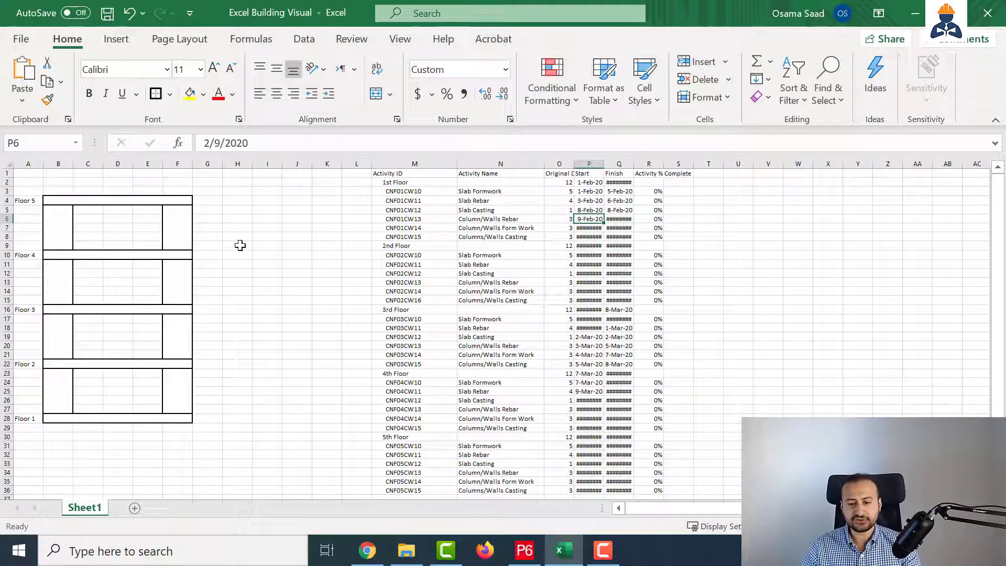
Step: Delete the Original Duration, Start and Finish columns from the pasted activity table
drag(627, 160, 562, 163)
right_click(563, 167)
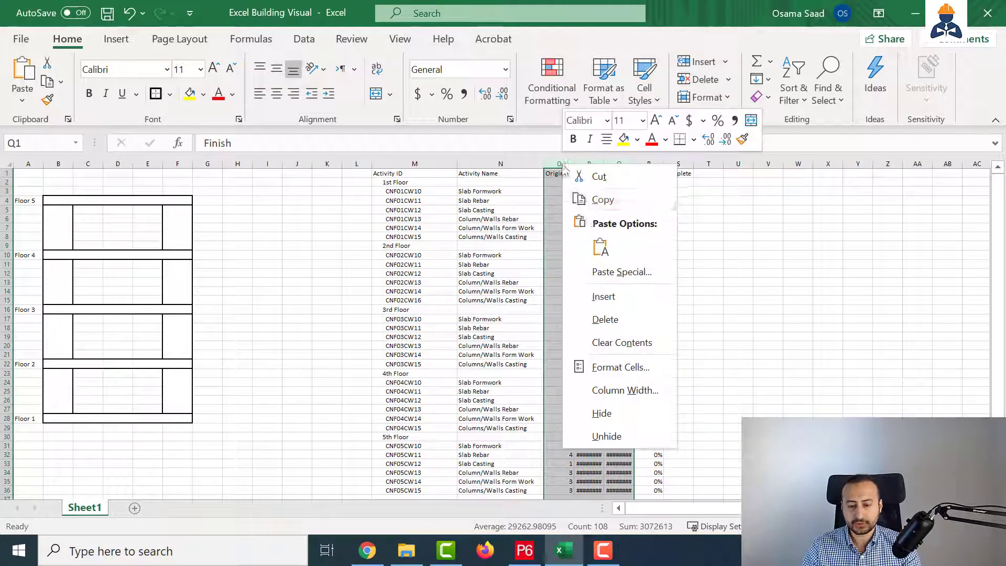
click(605, 319)
click(484, 191)
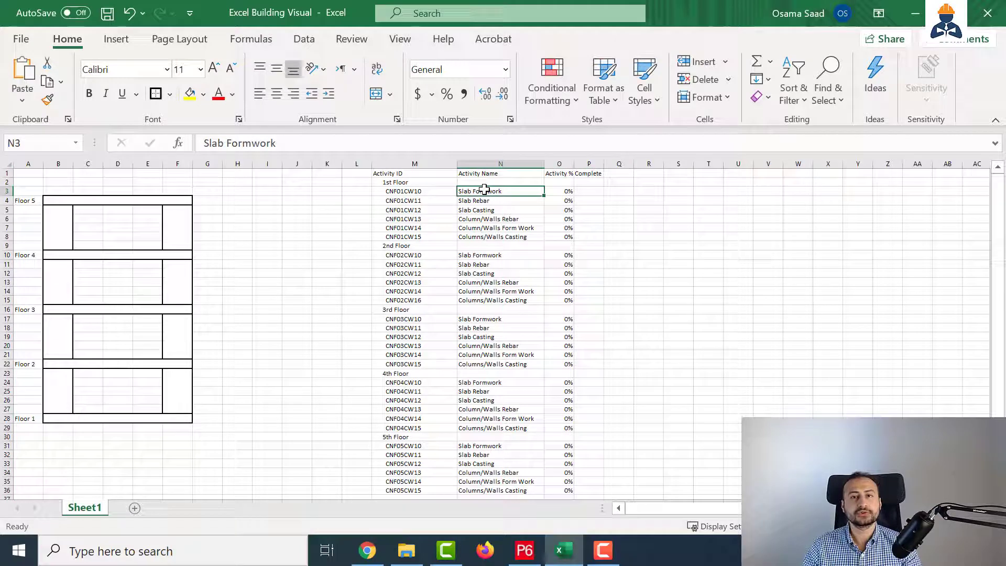
click(563, 184)
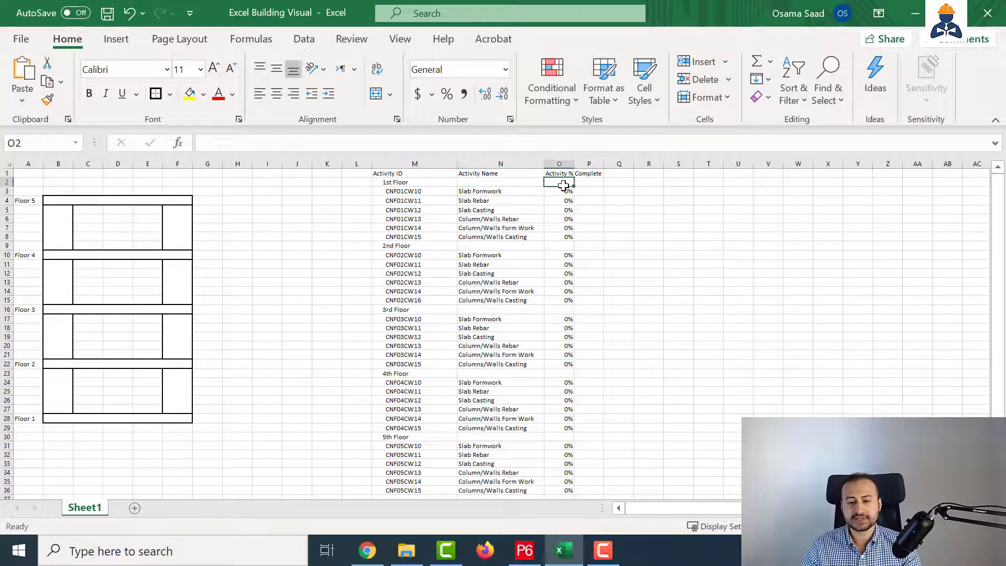
click(406, 183)
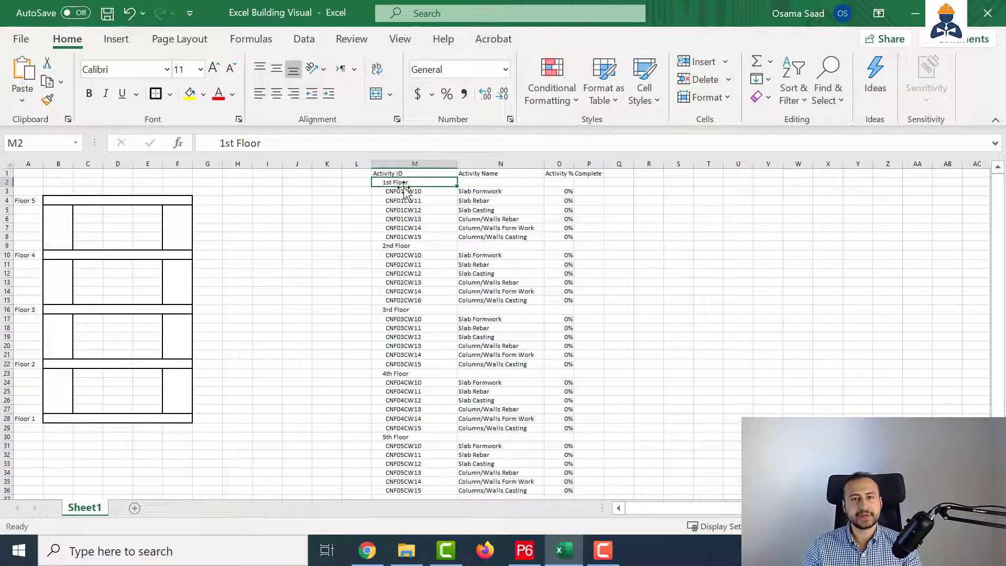
Step: Enter the formula =TRIM(M2) in Q2 to strip the extra spaces from the activity ID
click(621, 182)
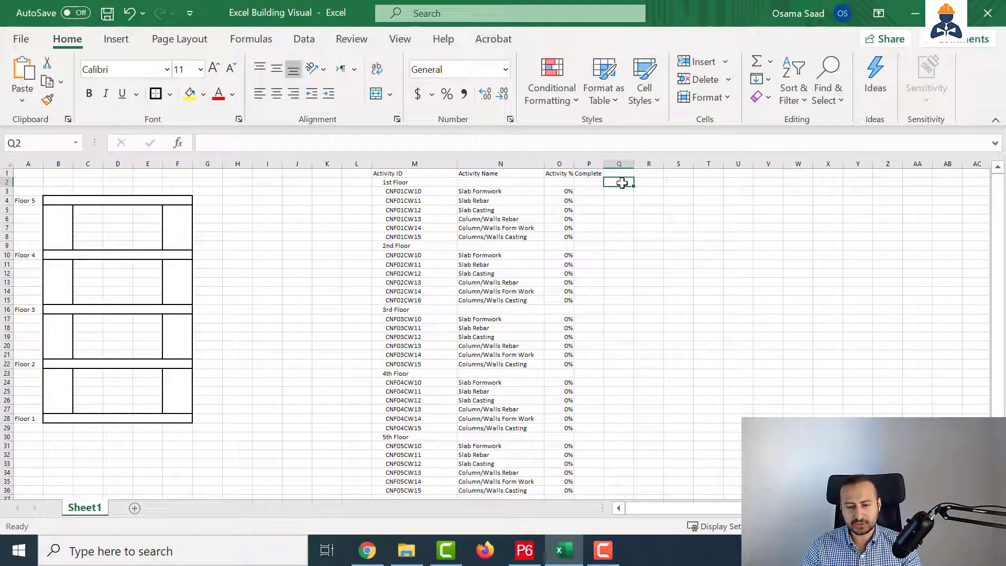
text(=trim)
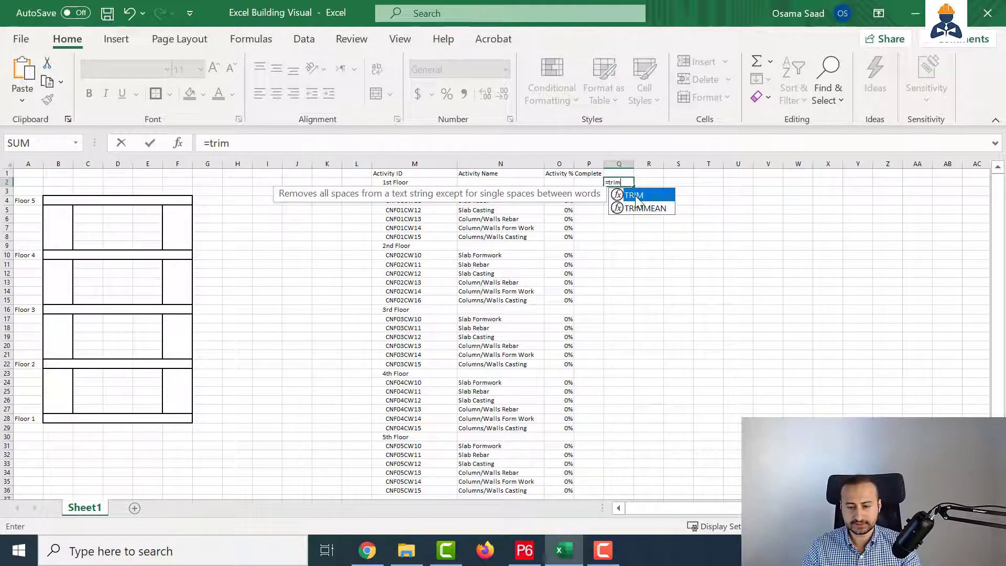
double_click(635, 195)
click(407, 182)
text())
key(Return)
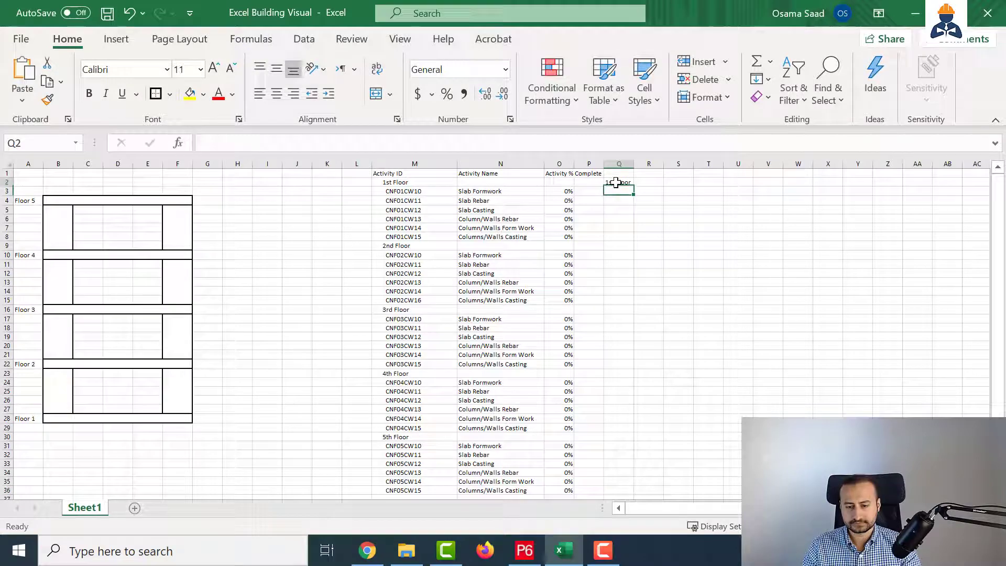
Step: Fill the TRIM formula in Q2 down to Q36 and copy the filled range
click(616, 183)
drag(635, 189, 632, 471)
key(ctrl+c)
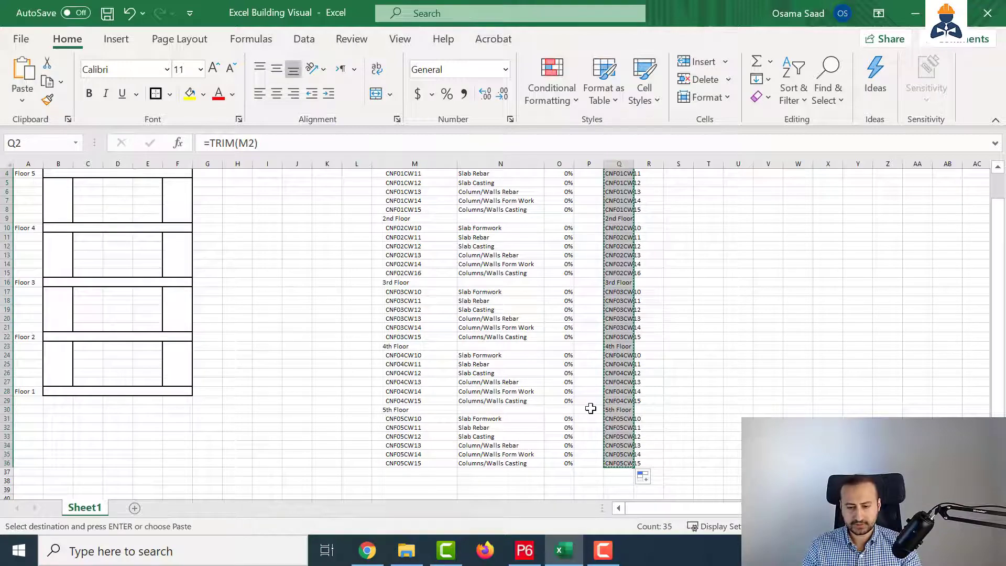
Step: Paste the trimmed IDs as values over the Activity ID column, starting at M2
scroll(577, 367, up, 1)
right_click(411, 182)
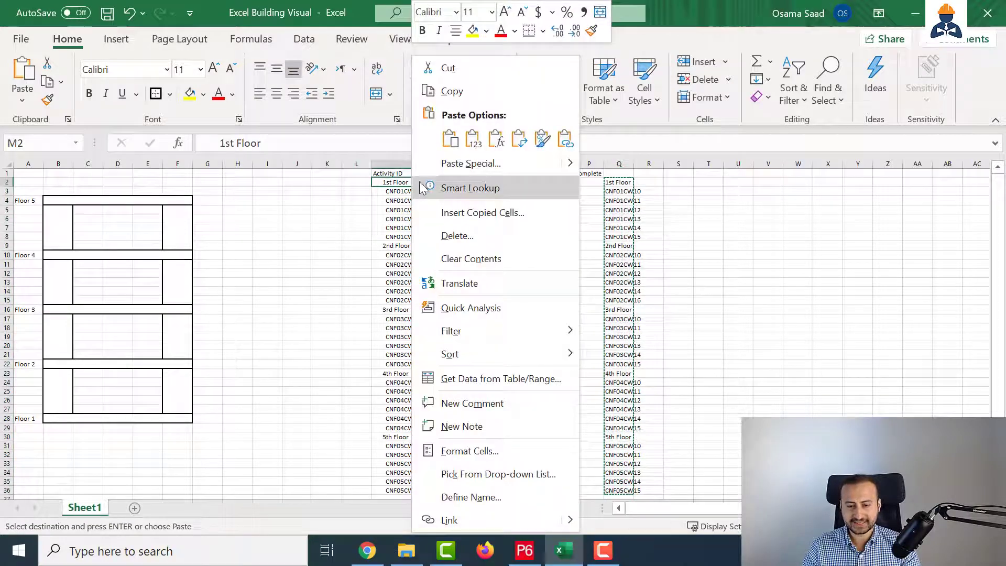
click(470, 140)
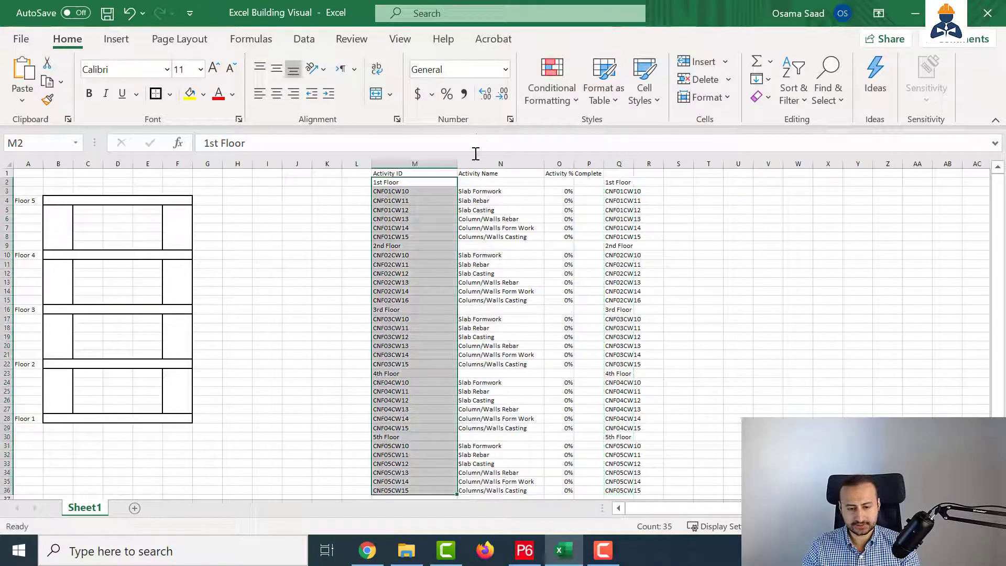
key(Escape)
Step: Delete helper column Q and widen the Activity % Complete column so its heading fits
click(648, 264)
right_click(621, 164)
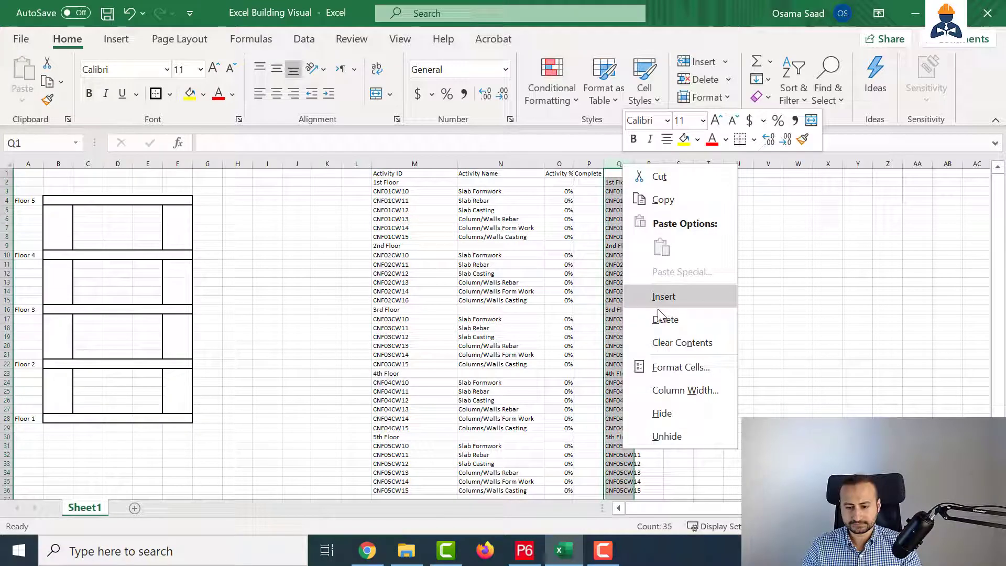
click(661, 319)
click(477, 224)
drag(574, 164, 618, 168)
click(445, 242)
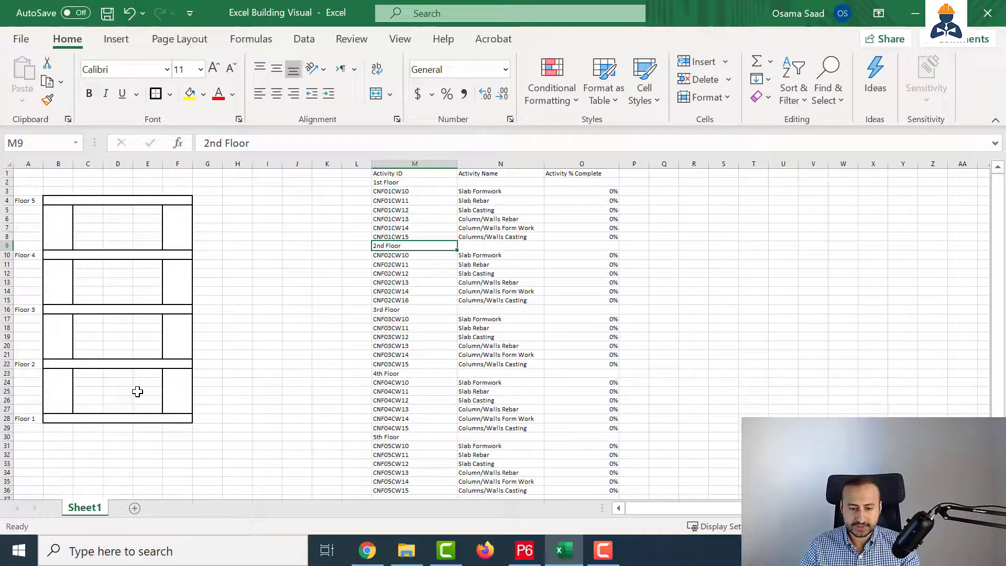
Step: Copy the 1st Floor Slab Formwork ID, CNF01CW10, into G28 beside the Floor 1 slab
click(212, 414)
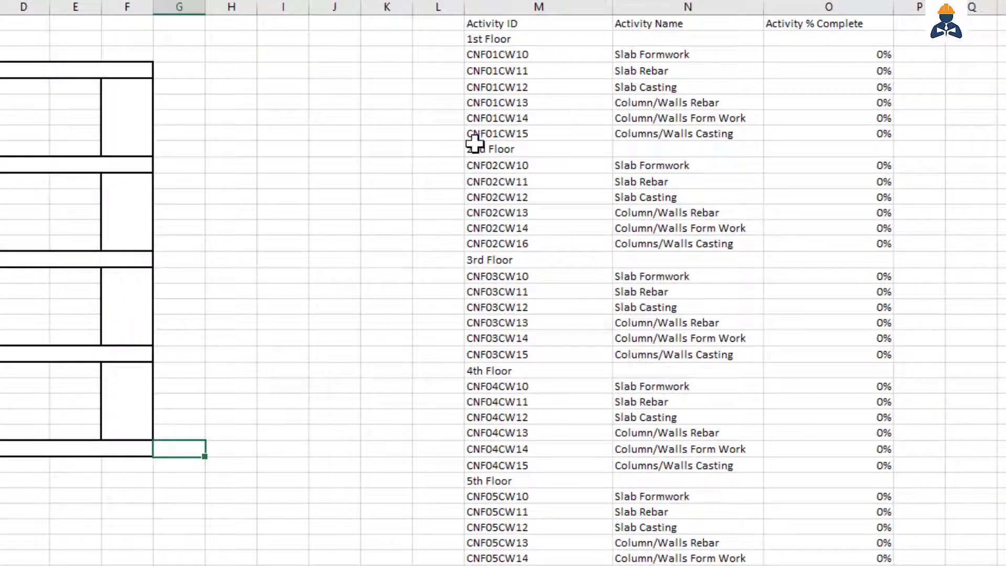
click(558, 55)
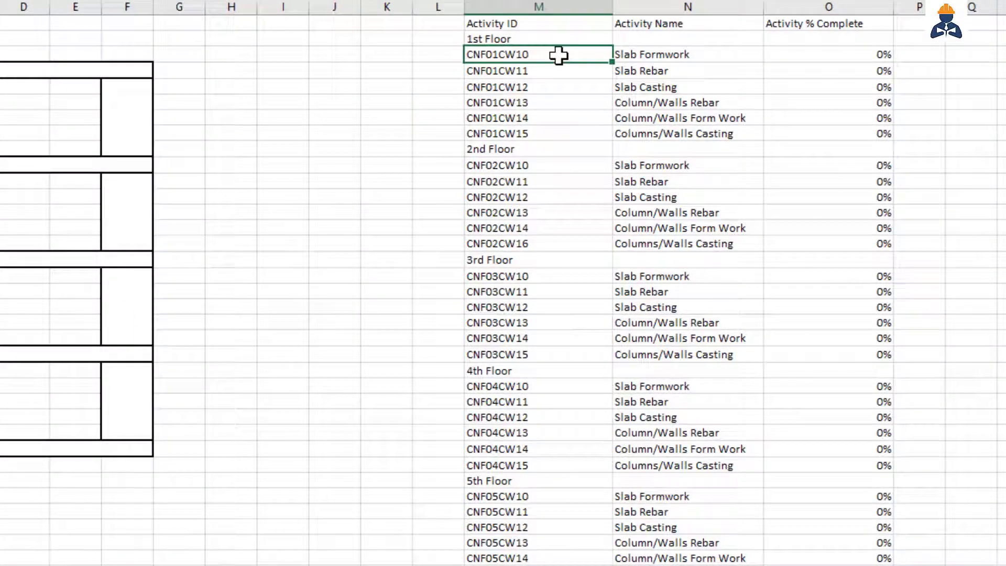
click(120, 449)
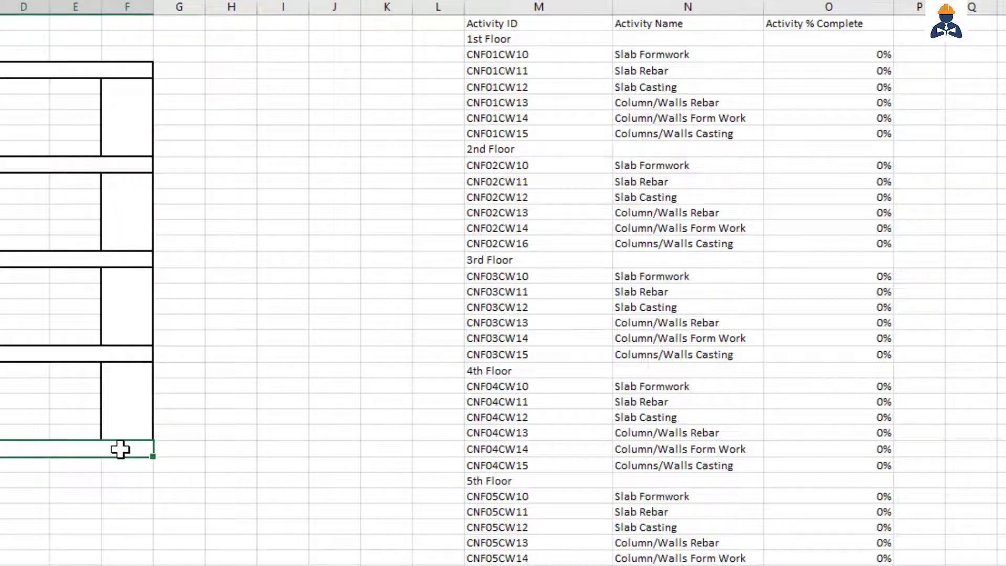
click(537, 55)
key(ctrl+c)
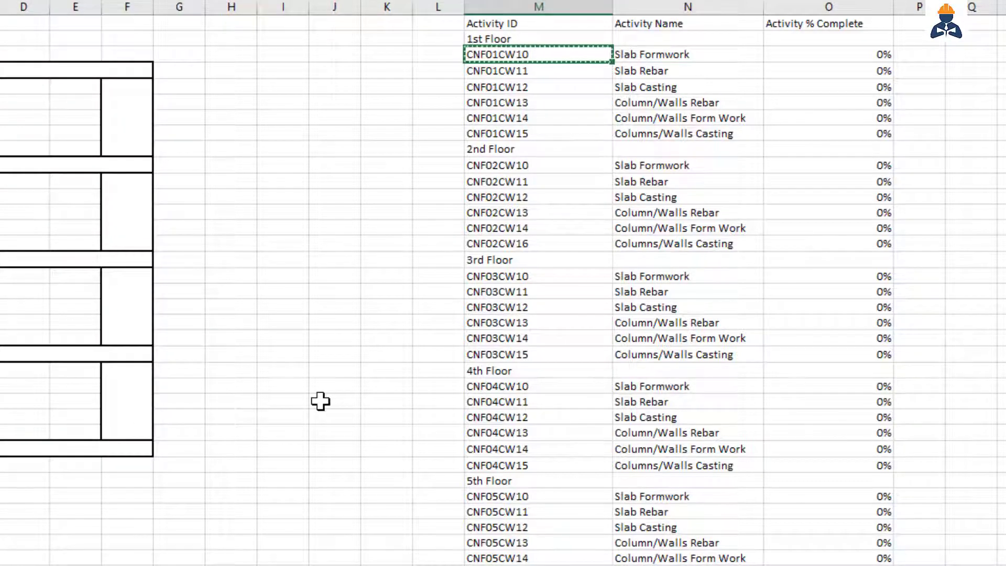
click(193, 450)
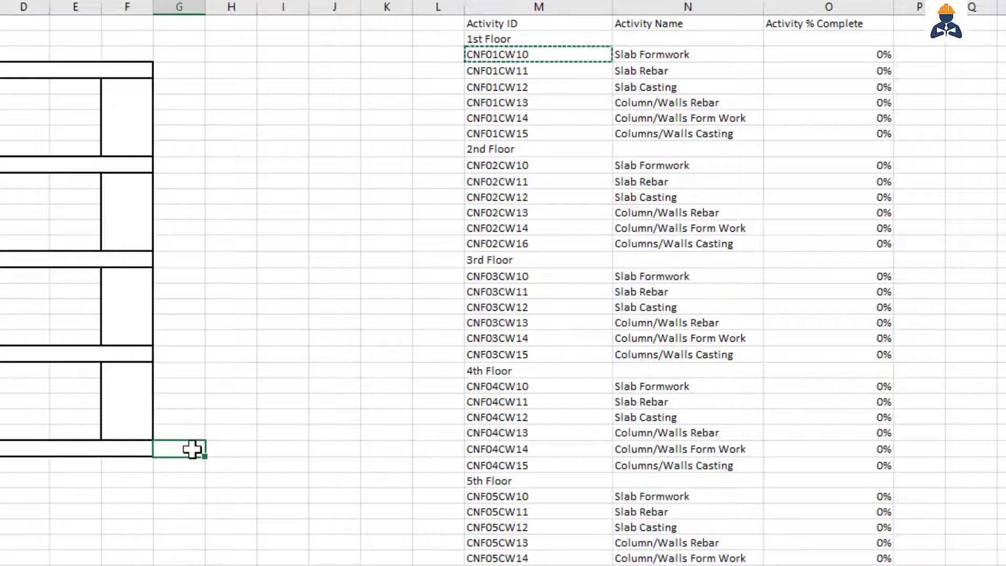
key(ctrl+v)
Step: Widen columns G through J and copy the Slab Rebar ID, CNF01CW11, into H28
drag(185, 7, 330, 15)
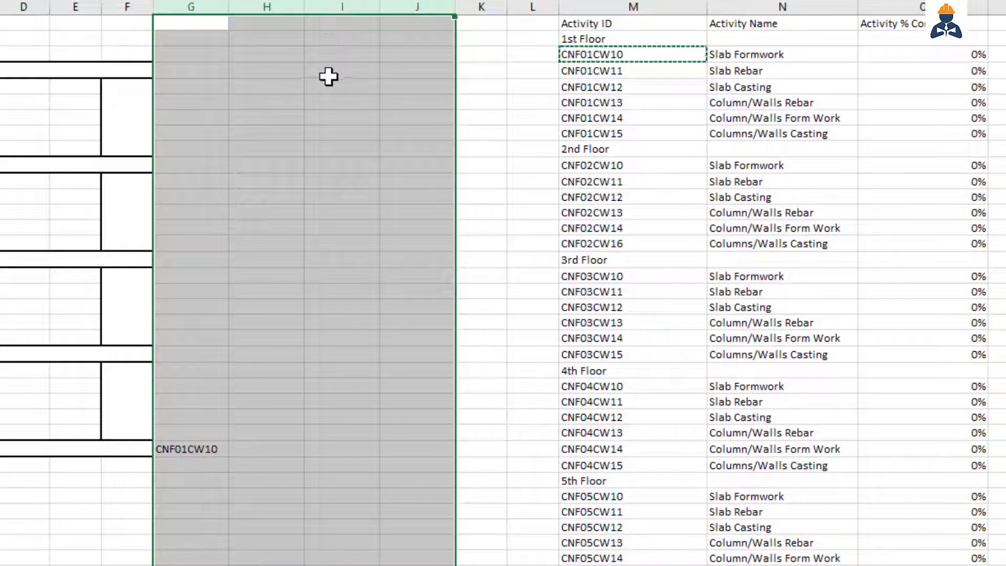
click(331, 197)
click(635, 72)
key(ctrl+c)
click(254, 452)
key(ctrl+v)
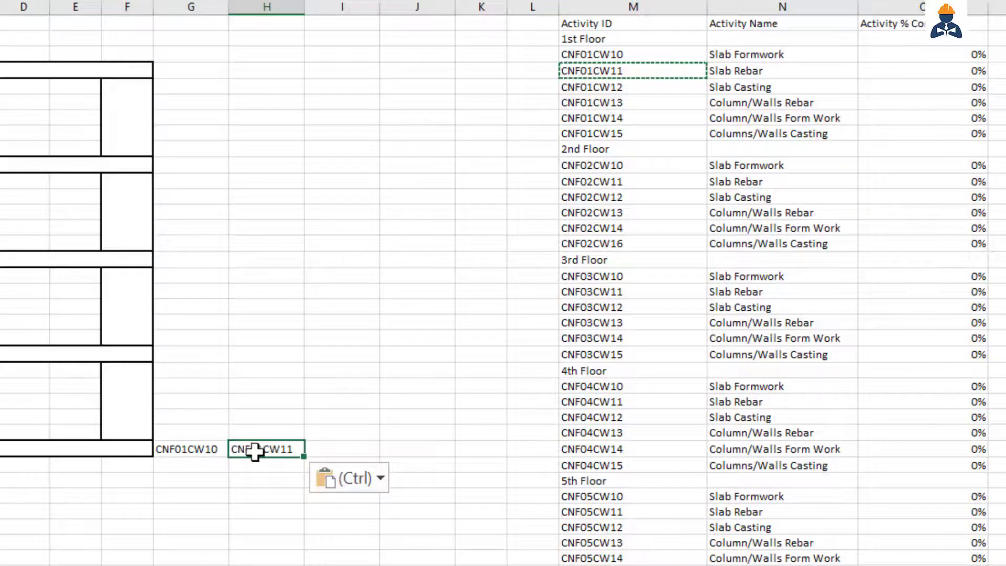
Step: Copy the 1st Floor Slab Casting ID, CNF01CW12, into I28
click(648, 87)
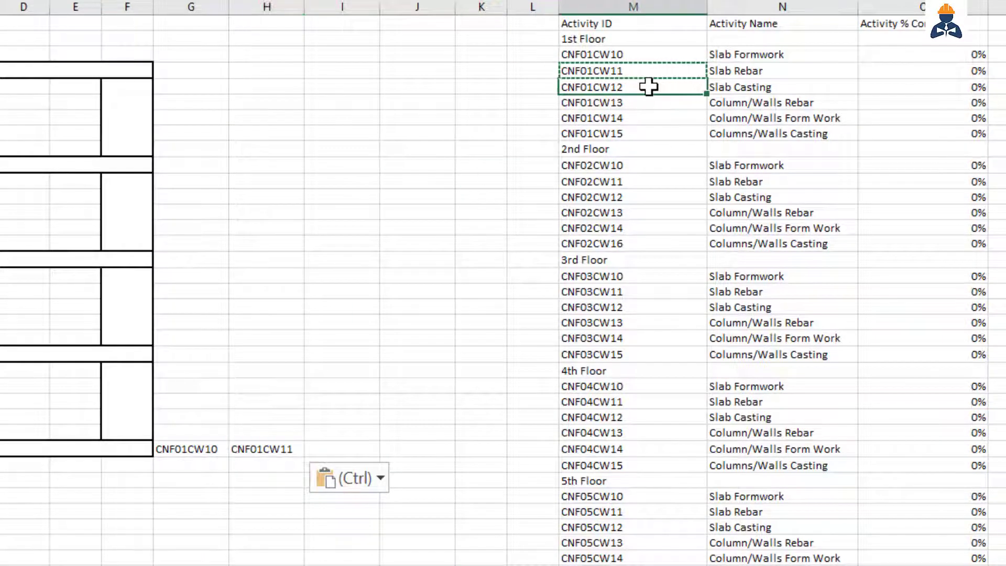
key(ctrl+v)
key(ctrl+z)
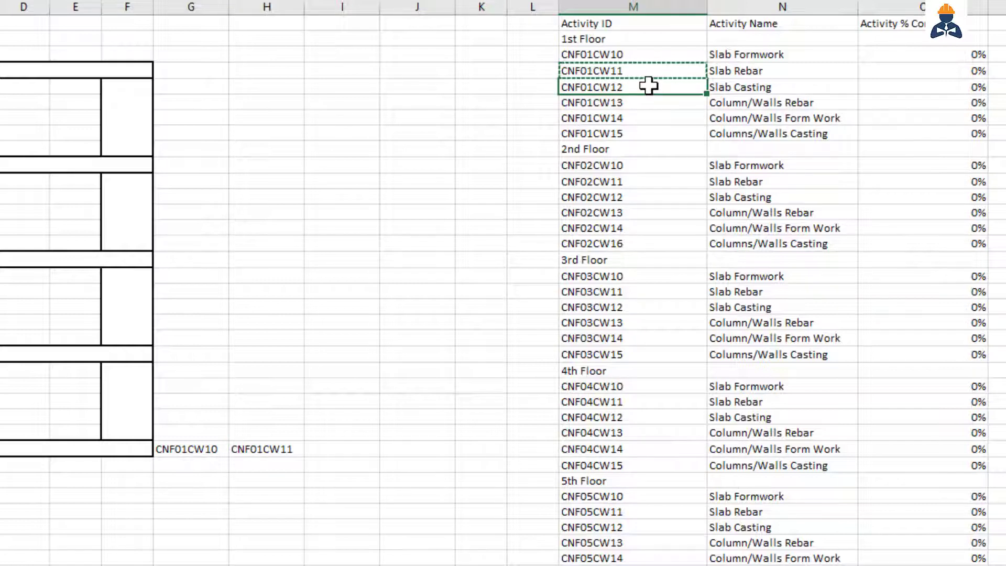
click(325, 454)
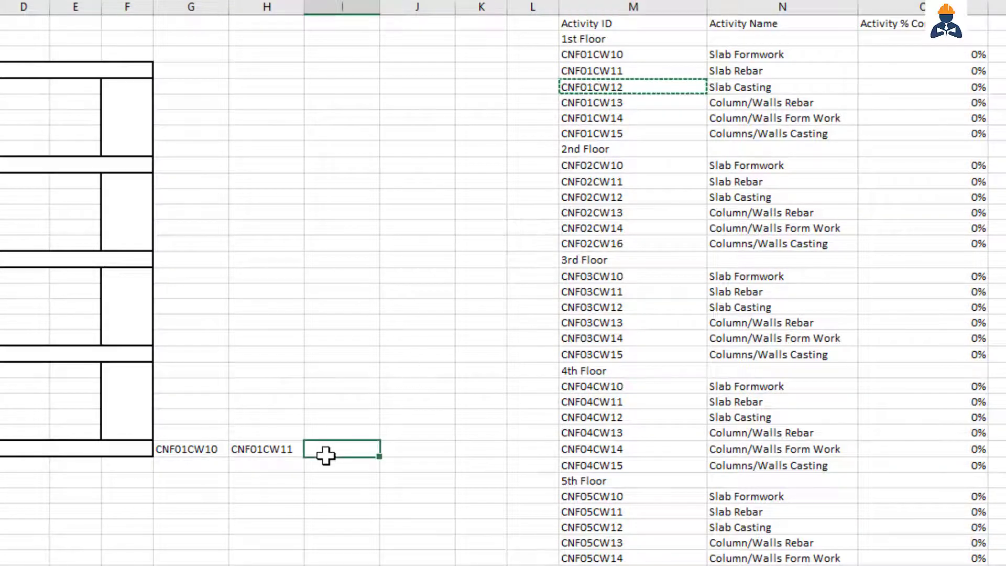
key(ctrl+v)
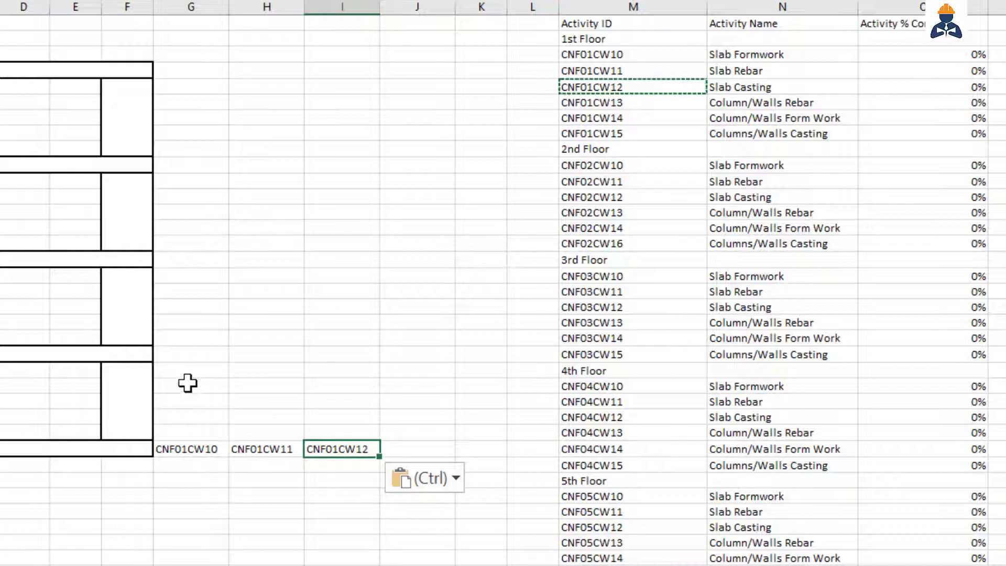
Step: Copy the 1st Floor Column/Walls Rebar ID, CNF01CW13, into G24 beside the Floor 1 column
click(203, 401)
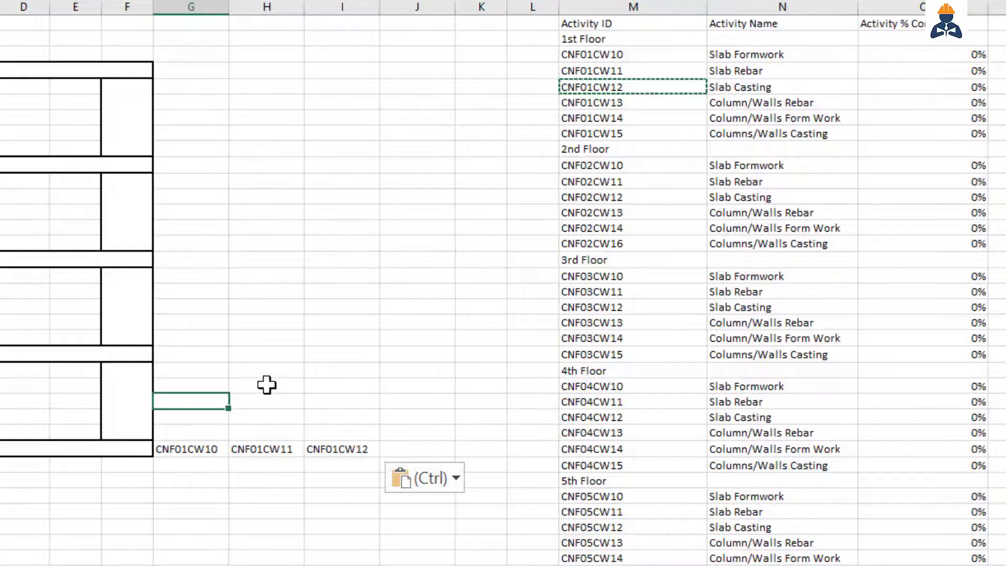
click(648, 100)
key(ctrl+c)
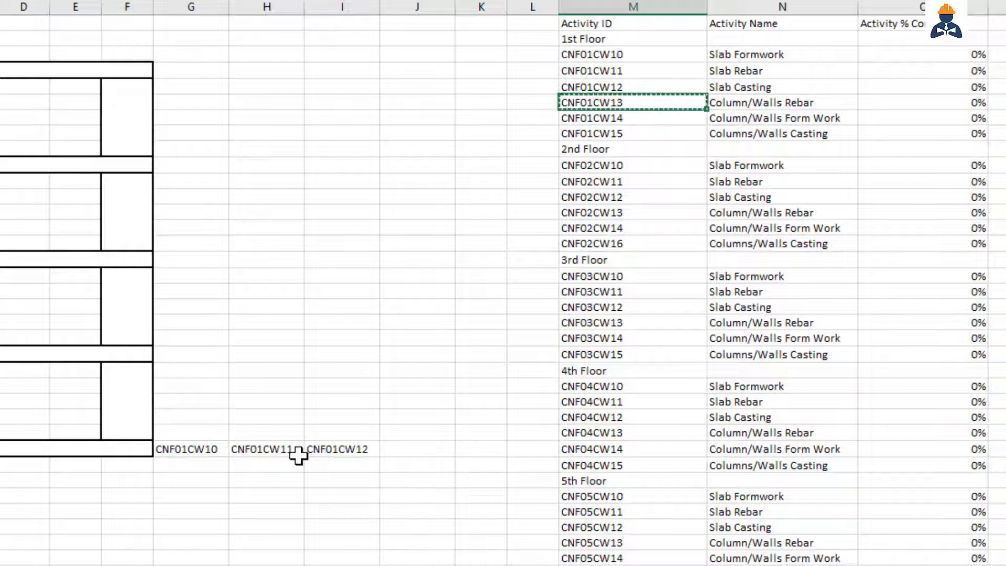
click(174, 367)
drag(138, 386, 164, 386)
click(163, 384)
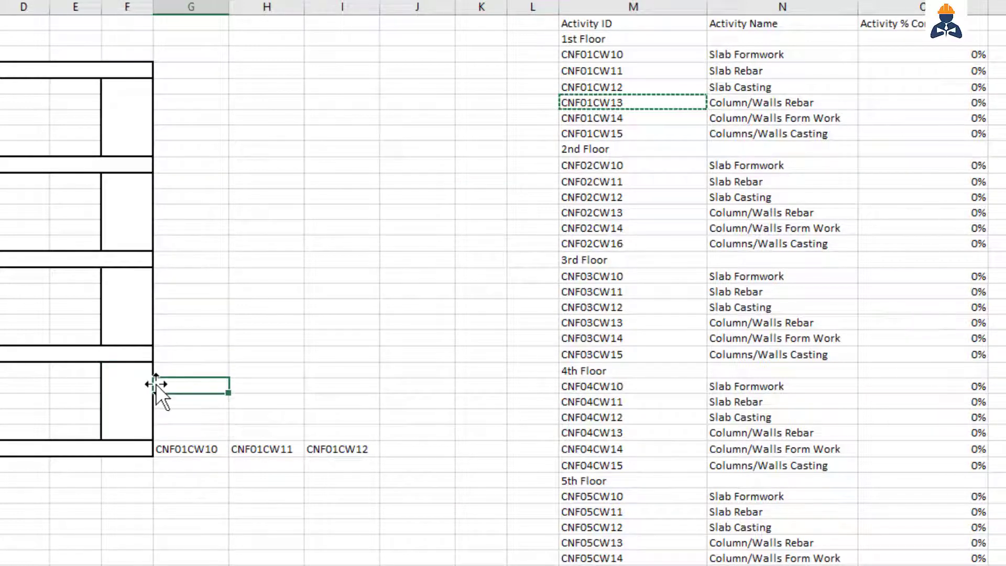
click(158, 375)
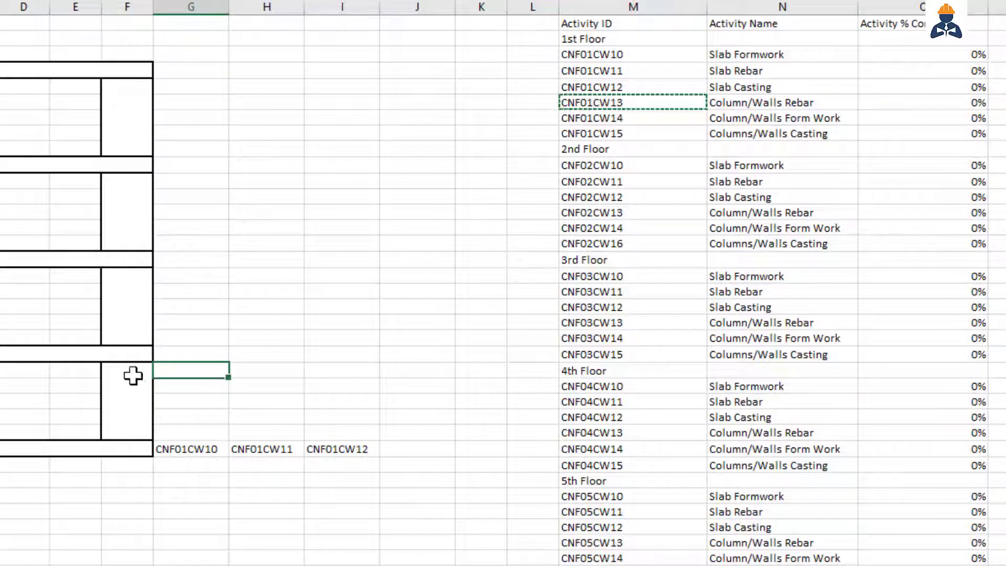
click(183, 387)
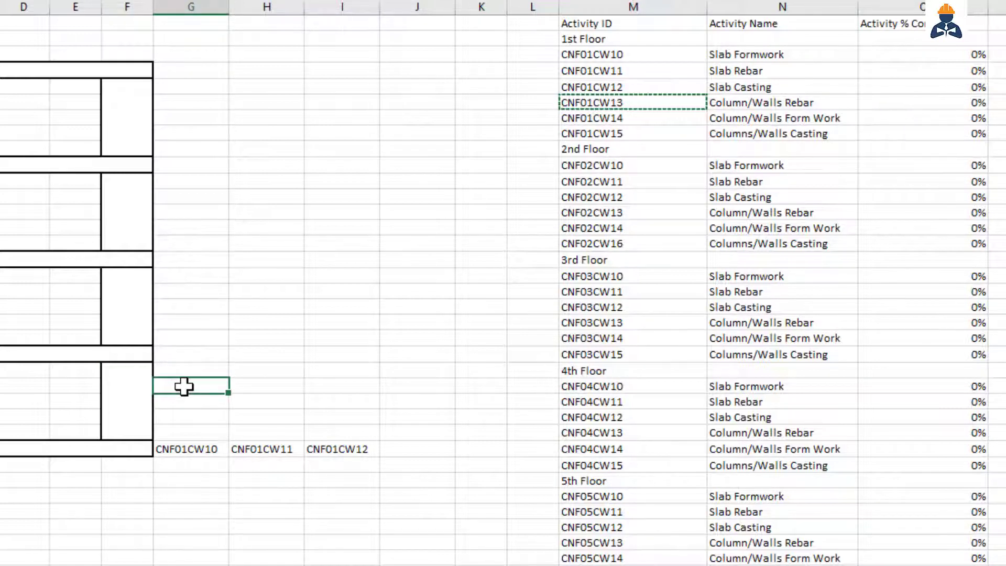
key(ctrl+v)
Step: Copy the 1st Floor column/wall formwork and casting IDs, CNF01CW14 and CNF01CW15, into H24 and I24
click(656, 119)
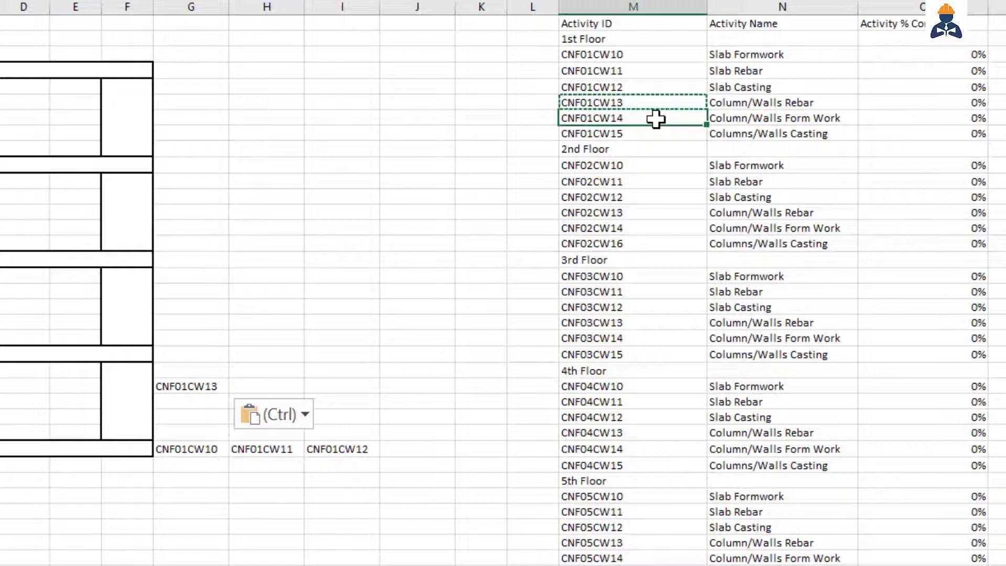
key(ctrl+c)
click(286, 381)
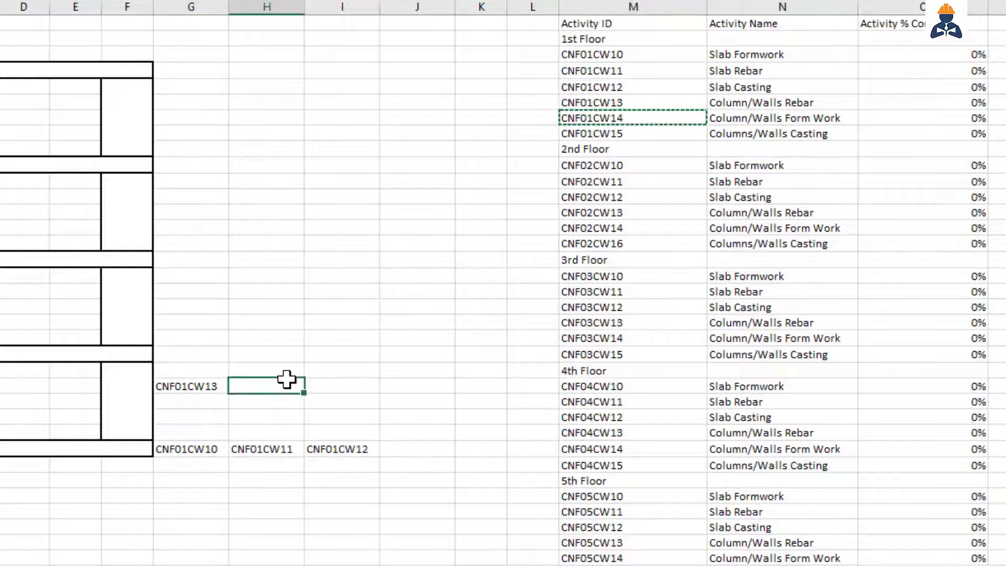
key(ctrl+v)
click(635, 132)
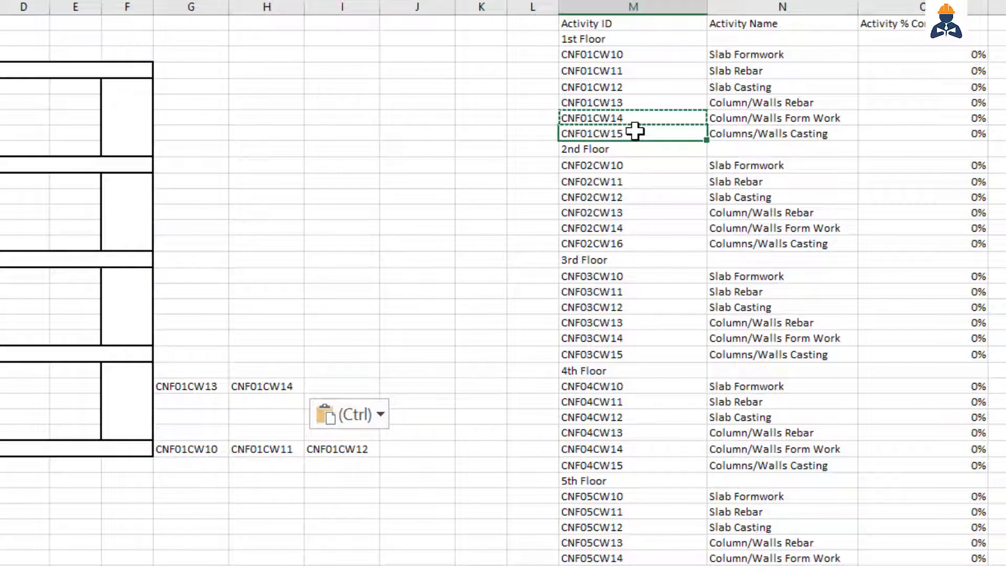
key(ctrl+c)
click(353, 379)
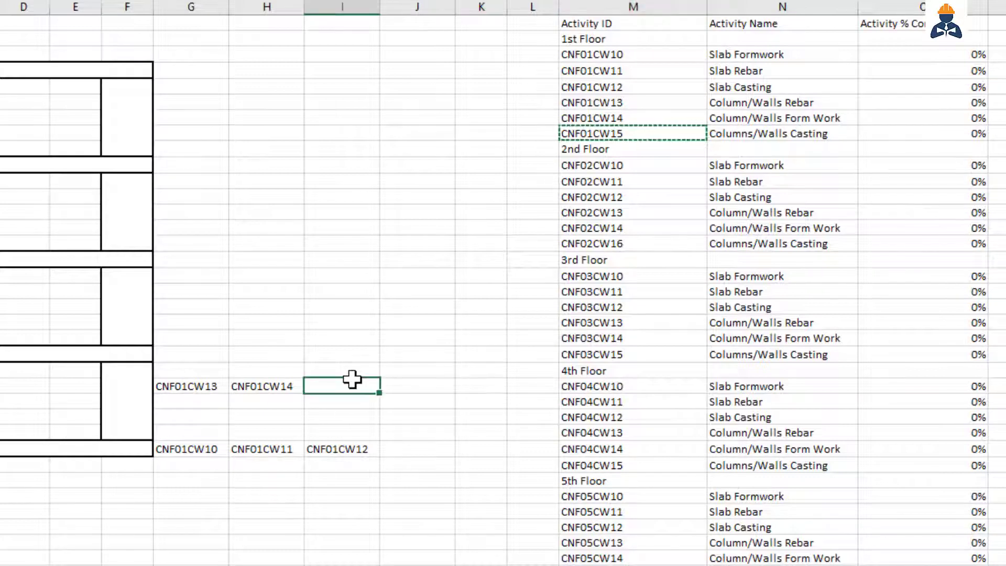
key(ctrl+v)
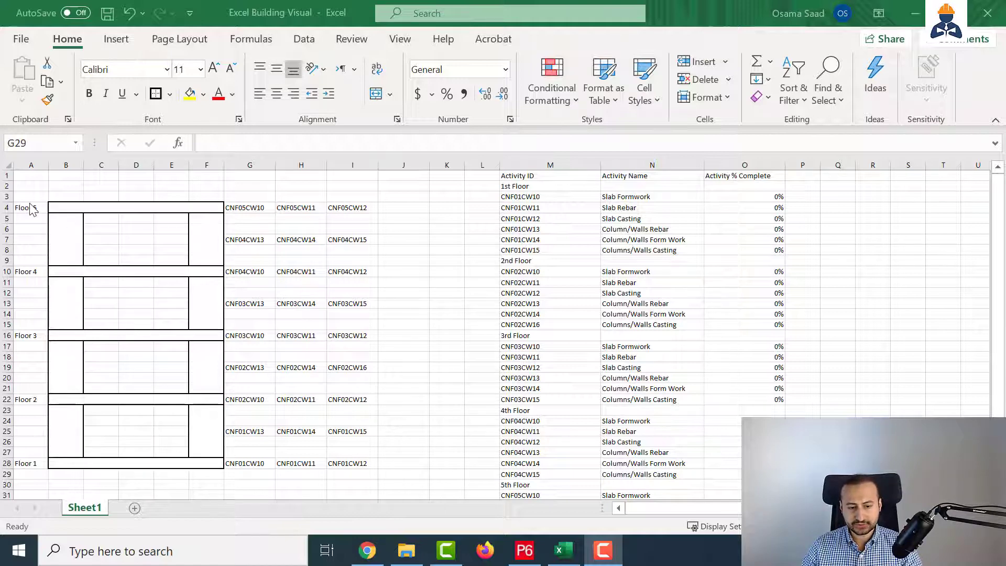
Step: Review the activity IDs beside each floor's slab and columns against the building drawing and the activity table
drag(31, 208, 343, 461)
click(70, 465)
drag(227, 466, 256, 466)
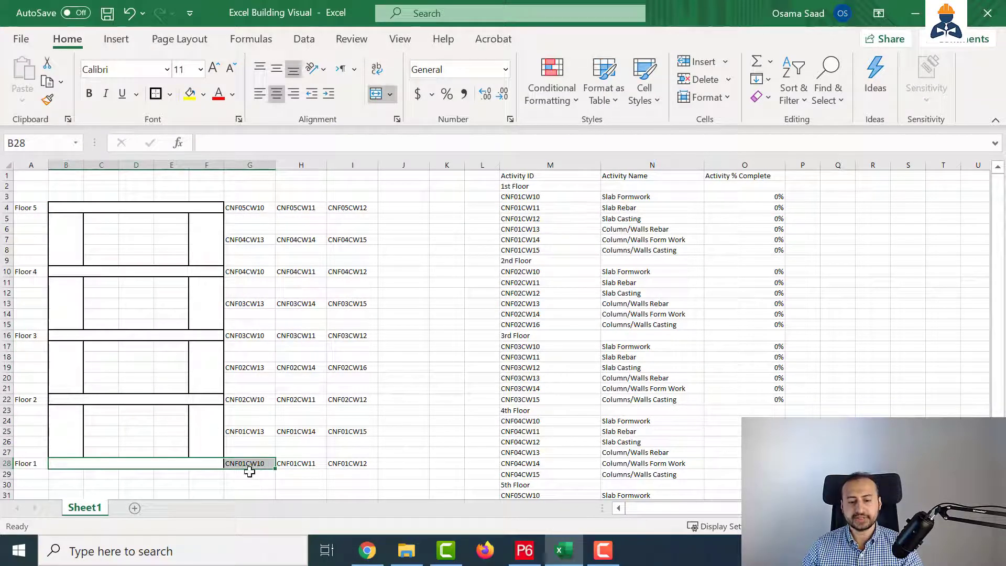
click(304, 465)
click(340, 464)
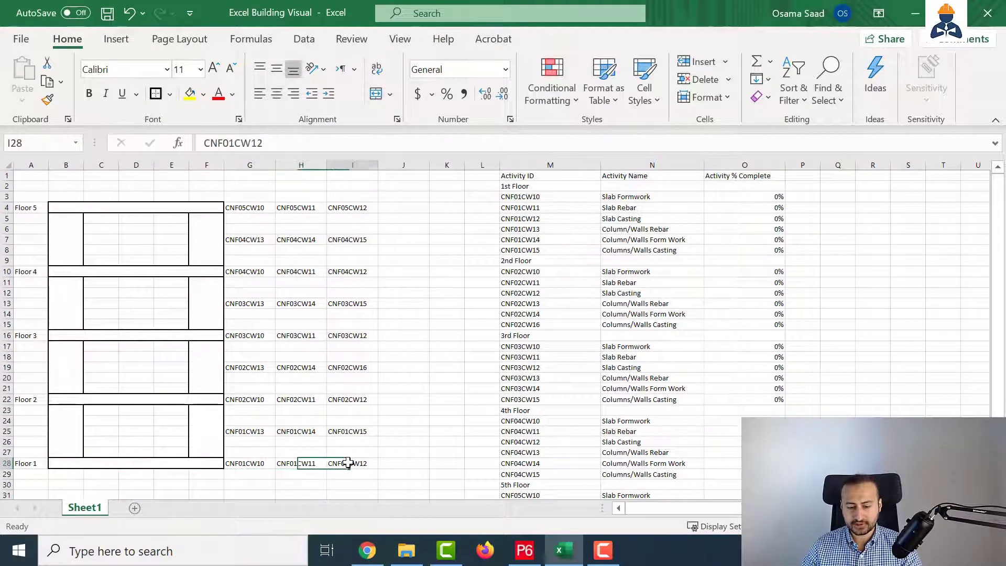
click(212, 428)
click(261, 432)
click(292, 431)
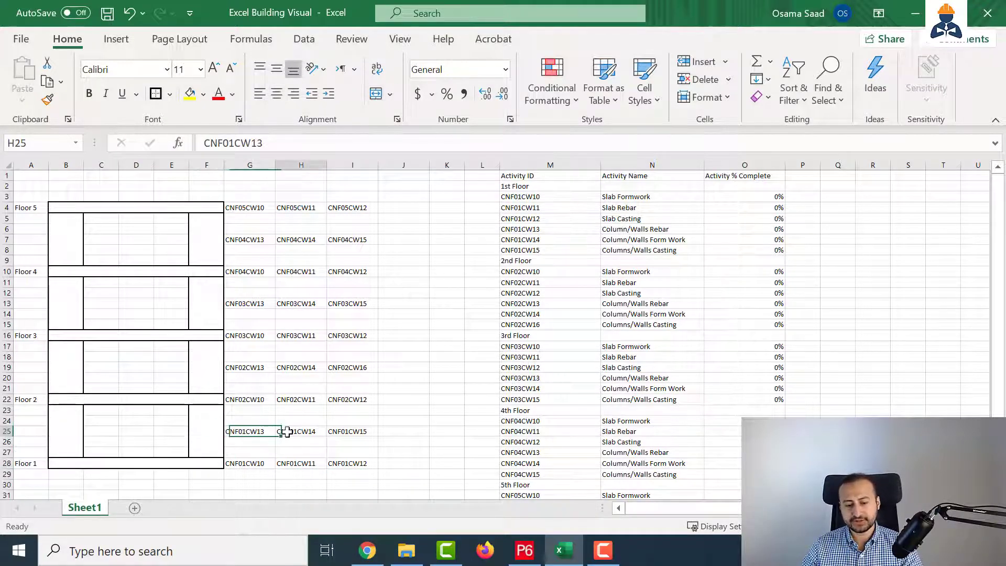
click(347, 431)
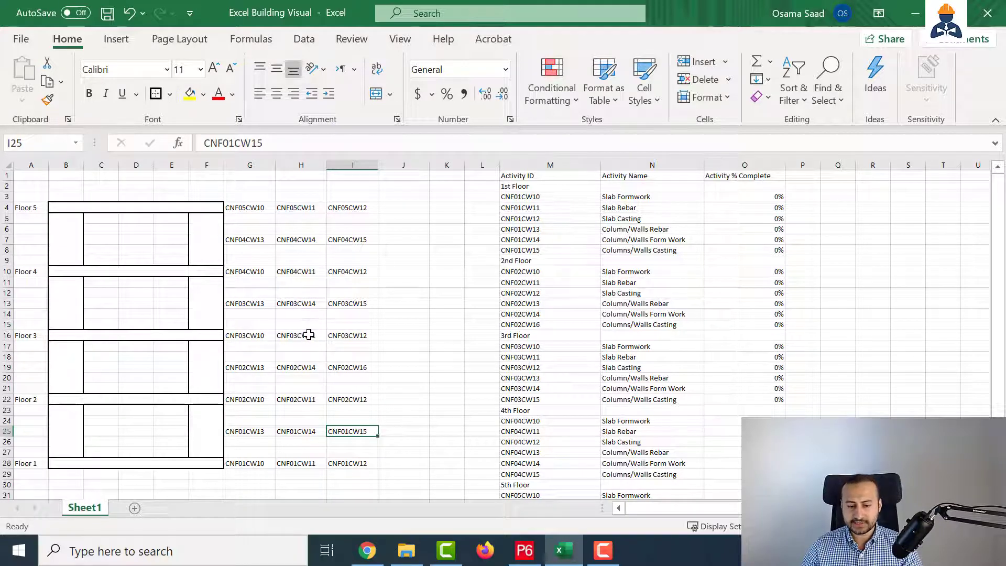
scroll(306, 336, down, 1)
click(260, 443)
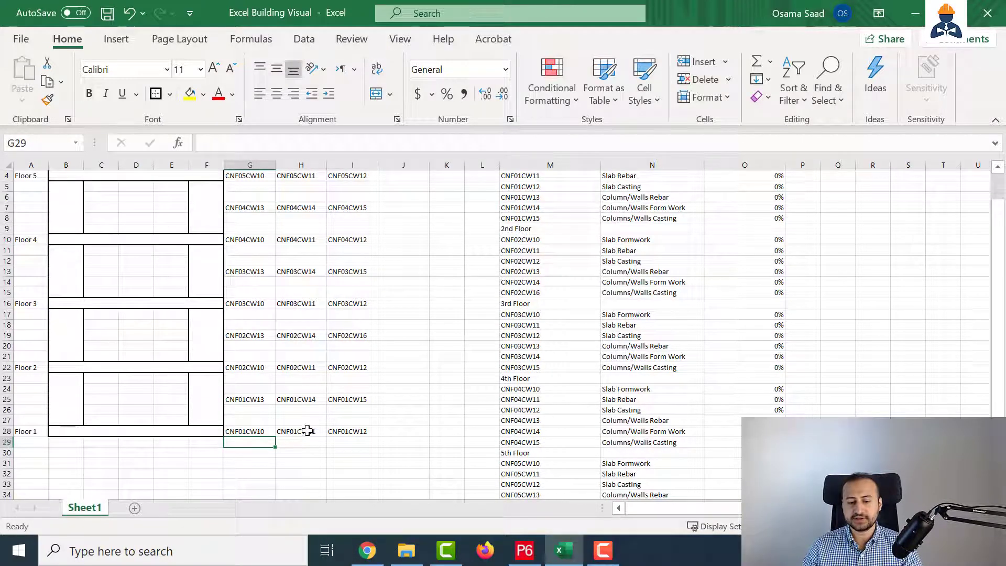
click(259, 428)
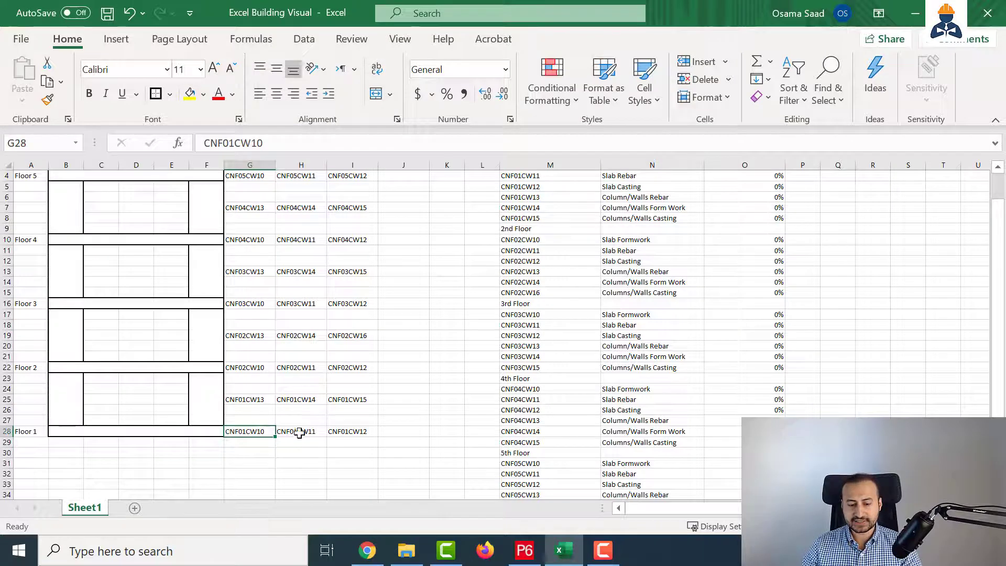
scroll(524, 286, up, 1)
drag(535, 176, 734, 475)
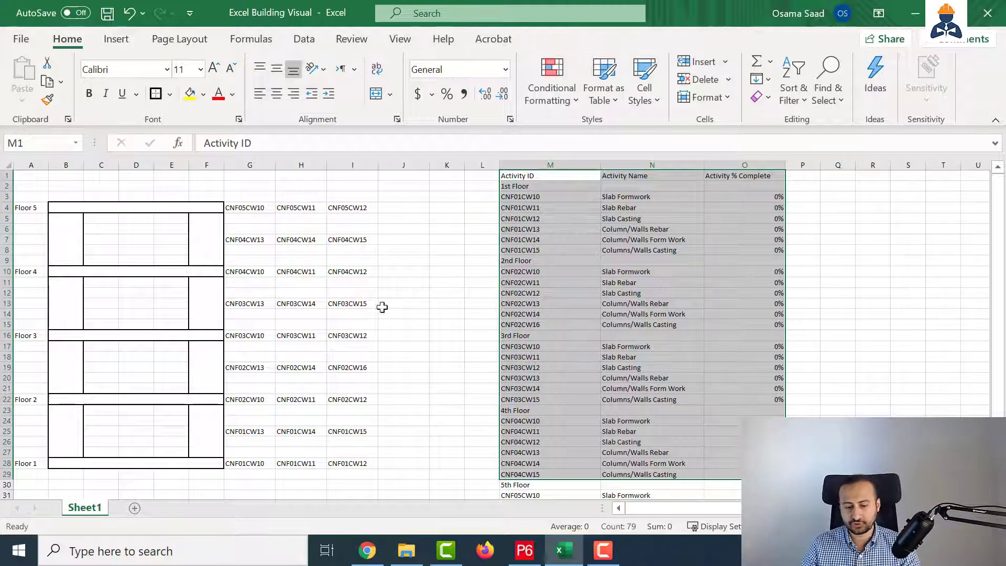
Step: Start a VLOOKUP function in G29, below the Floor 1 slab formwork ID, with G28 as the lookup value
scroll(300, 305, down, 2)
click(253, 410)
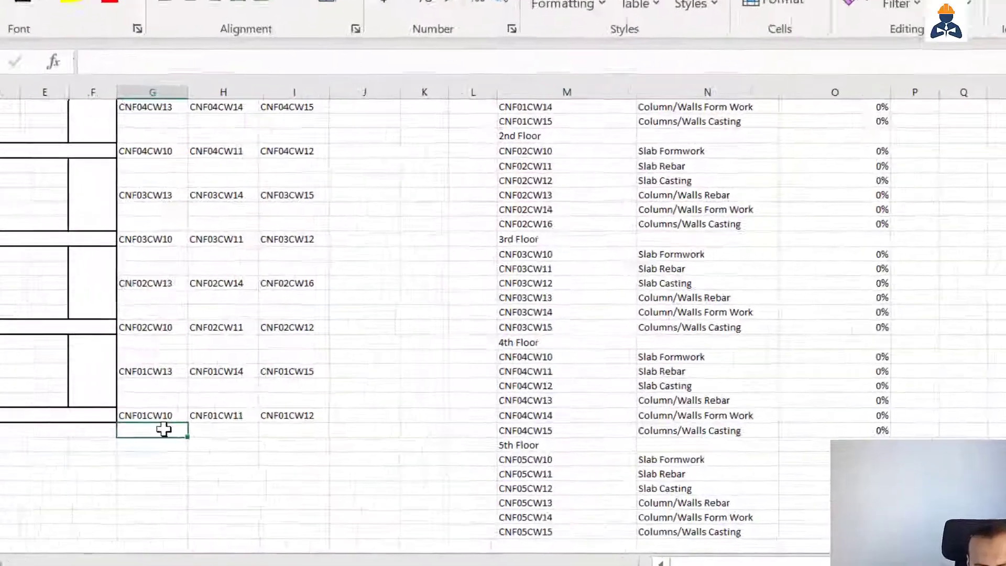
text(=vl)
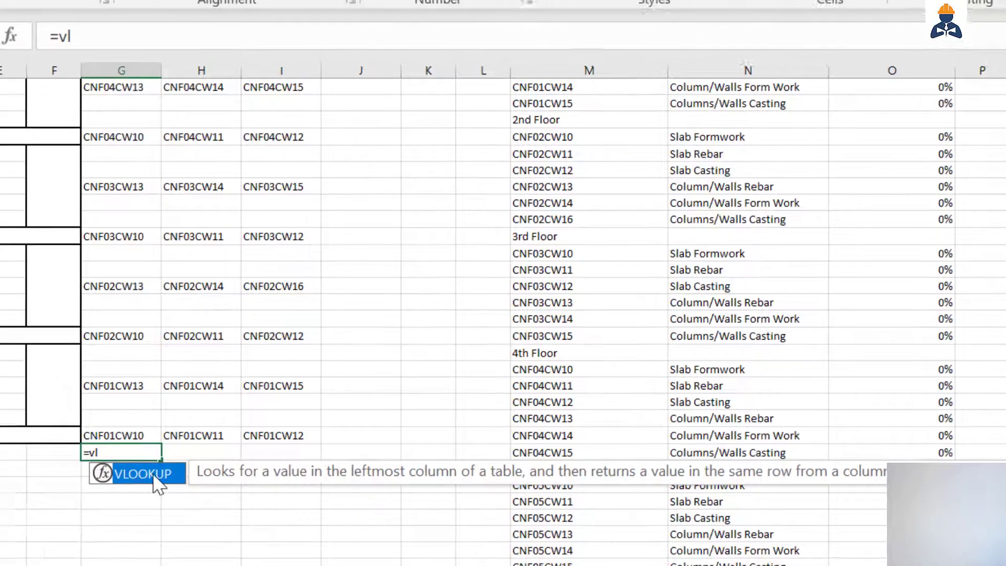
double_click(129, 460)
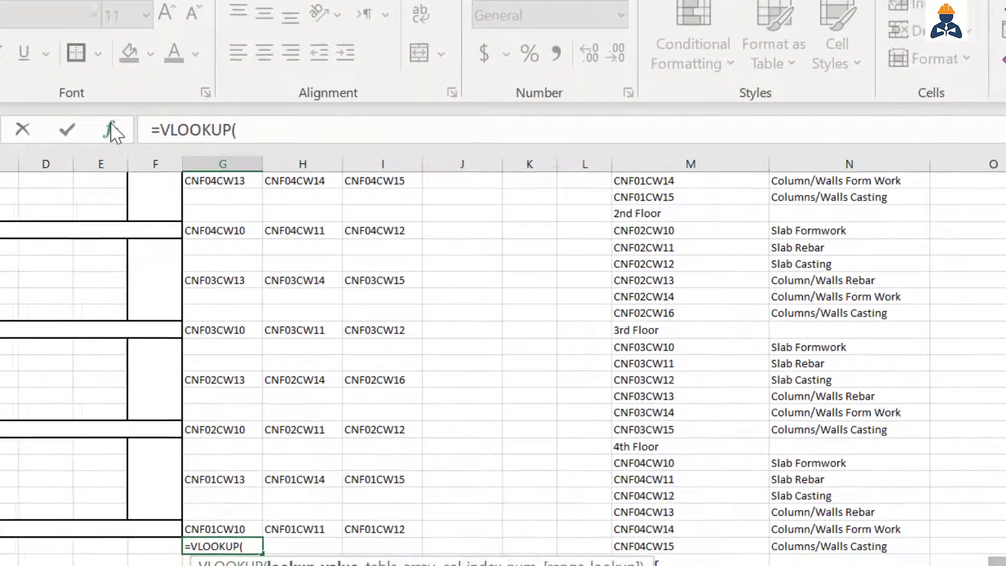
click(129, 139)
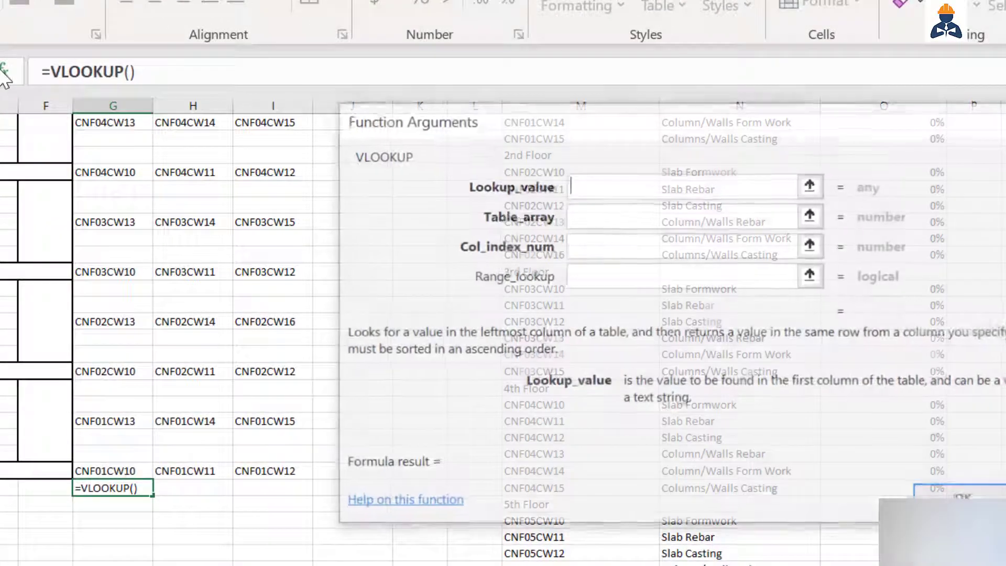
drag(589, 136, 550, 235)
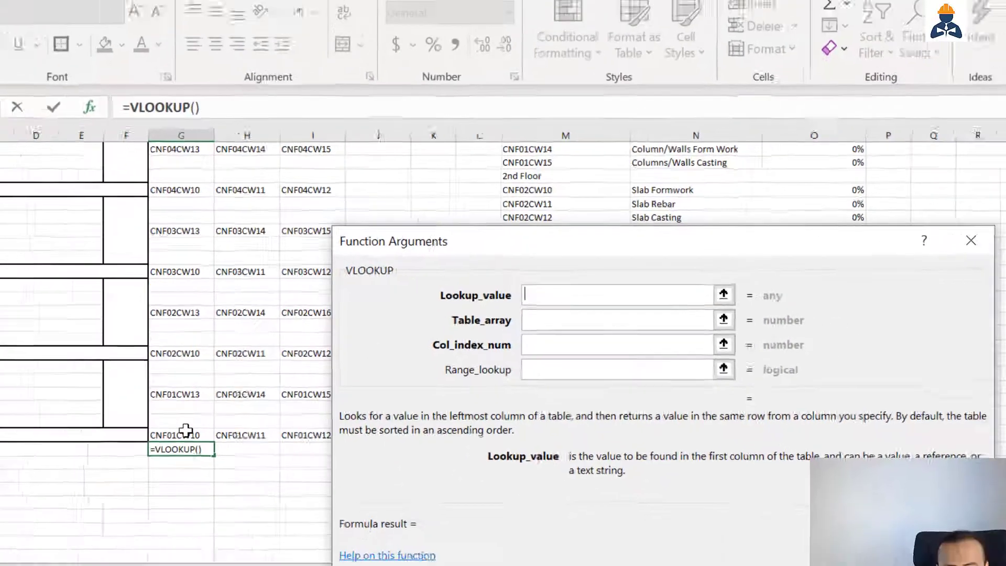
click(105, 470)
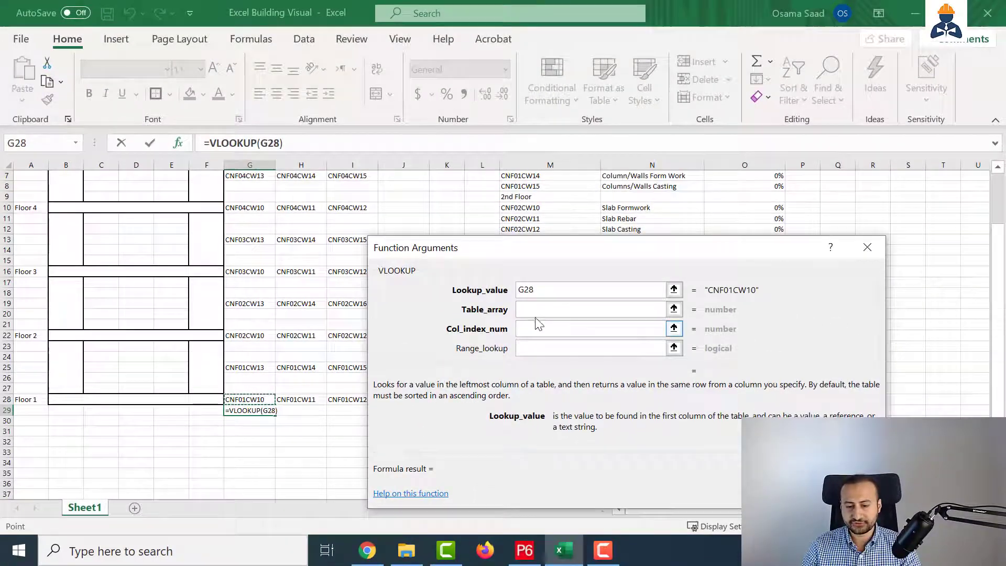
Step: Set the VLOOKUP table array to the activity table as the absolute range $M$1:$O$36
click(568, 330)
drag(587, 248, 366, 303)
scroll(532, 231, up, 2)
drag(544, 177, 739, 481)
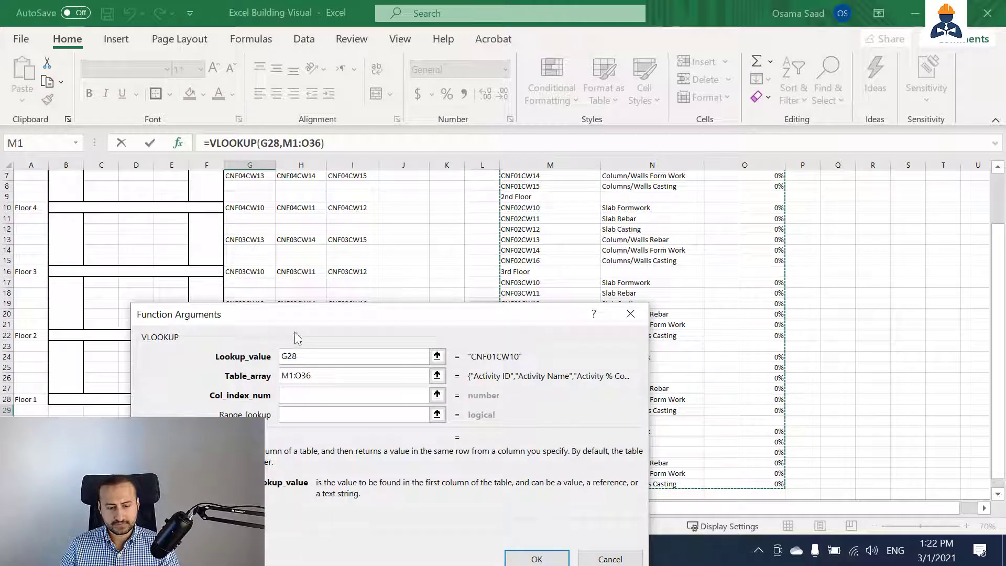
drag(333, 377, 258, 376)
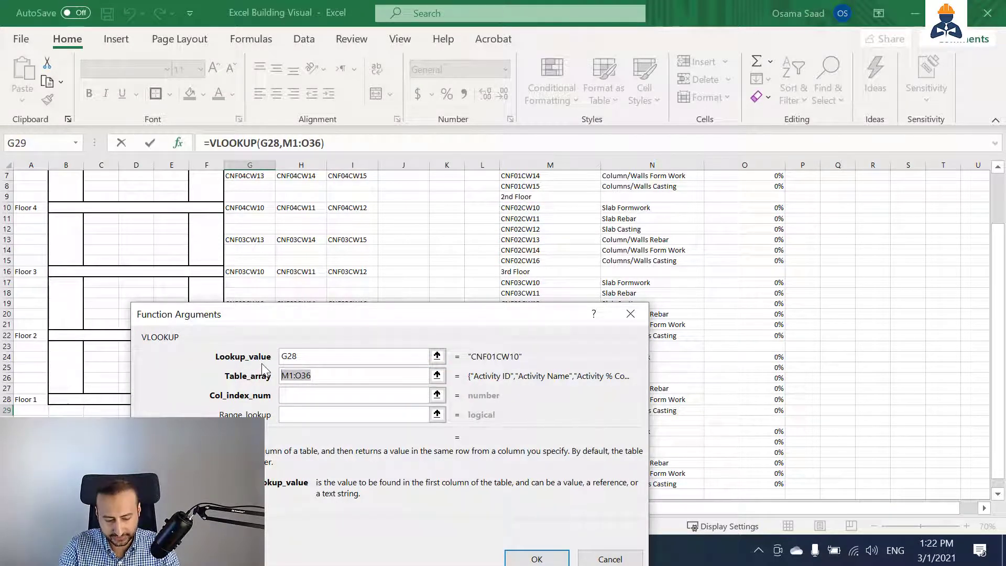
key(F4)
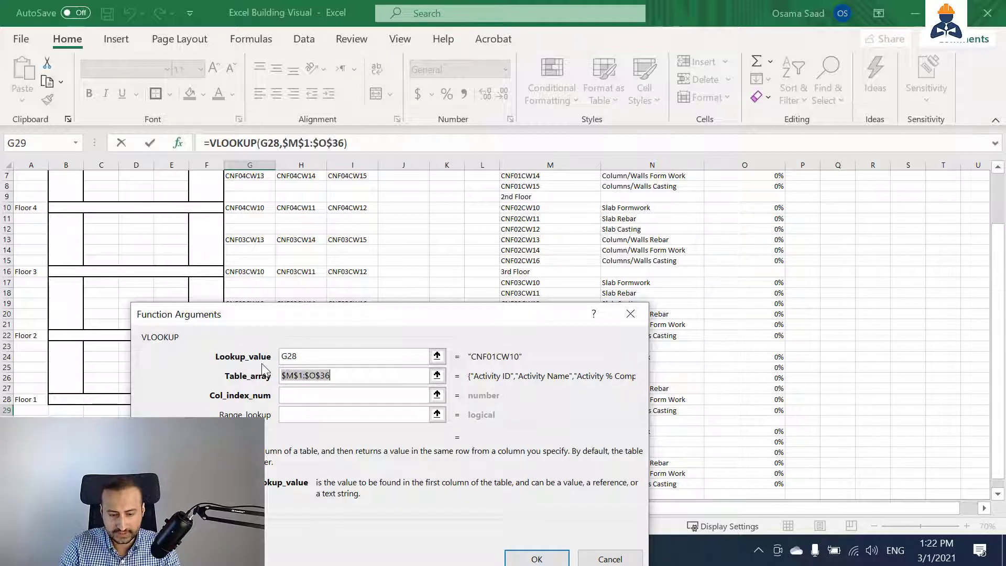
click(361, 376)
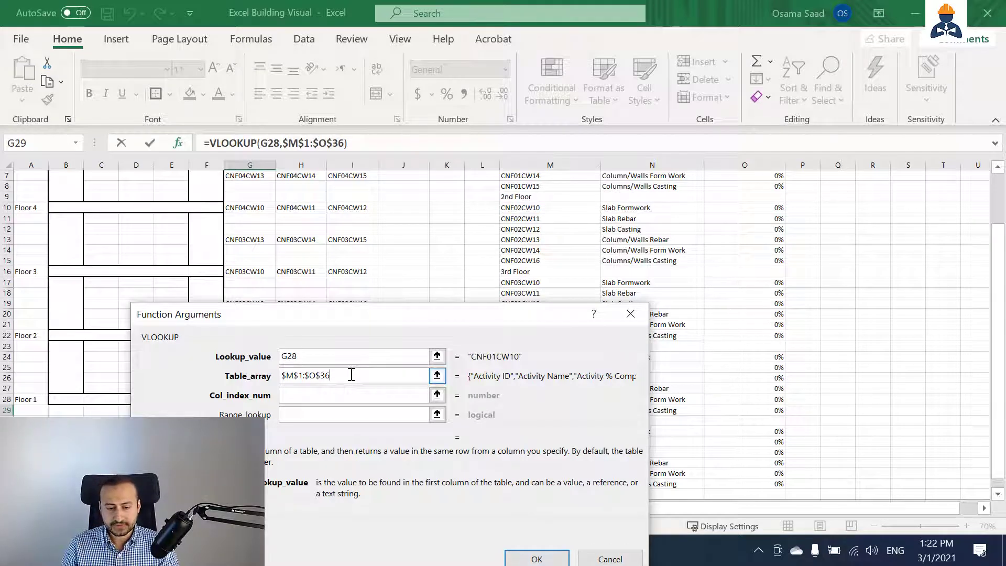
drag(356, 376, 260, 371)
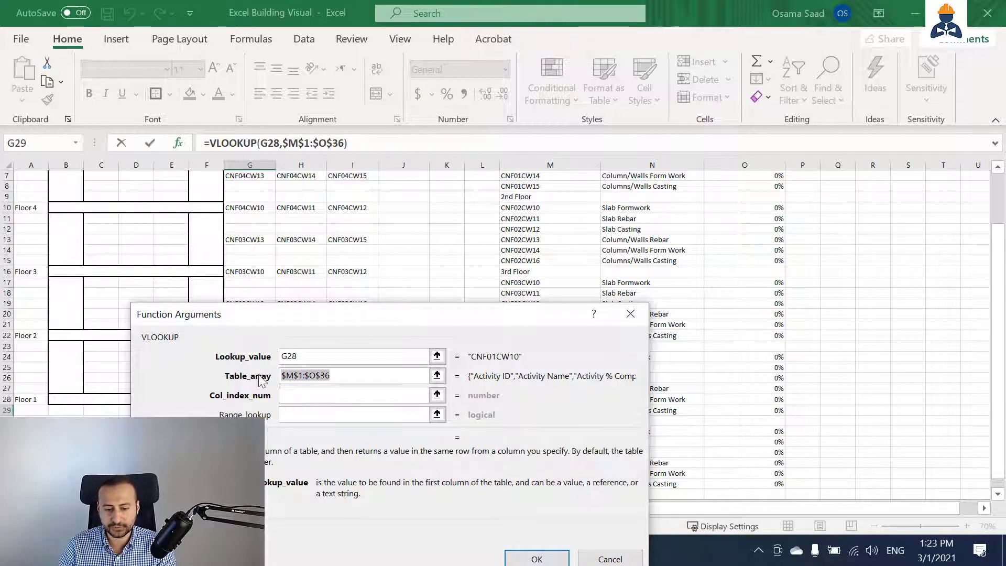
Step: Complete the G29 VLOOKUP with column index 3 and range lookup 0 for an exact match
click(300, 396)
drag(301, 312, 556, 208)
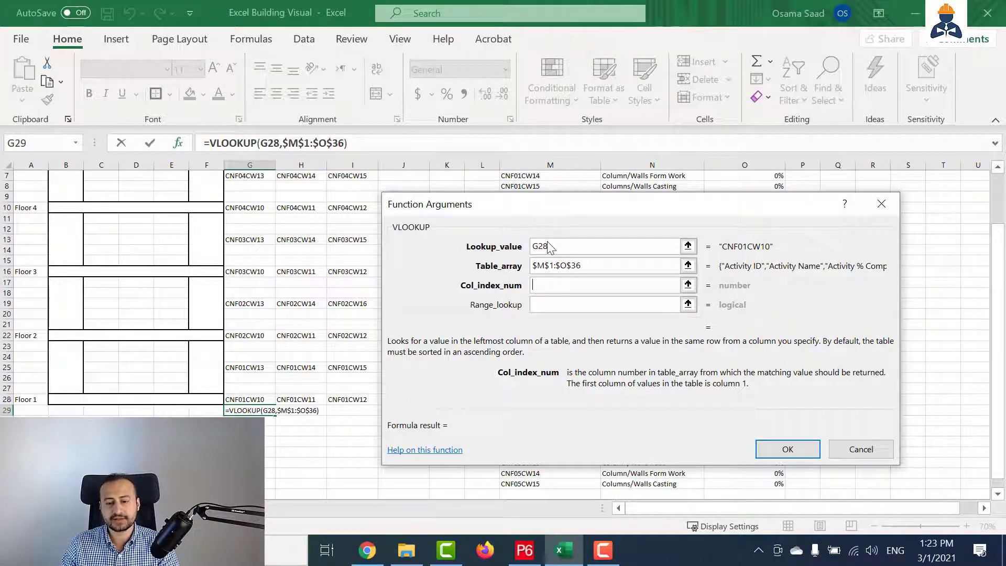
drag(518, 205, 141, 256)
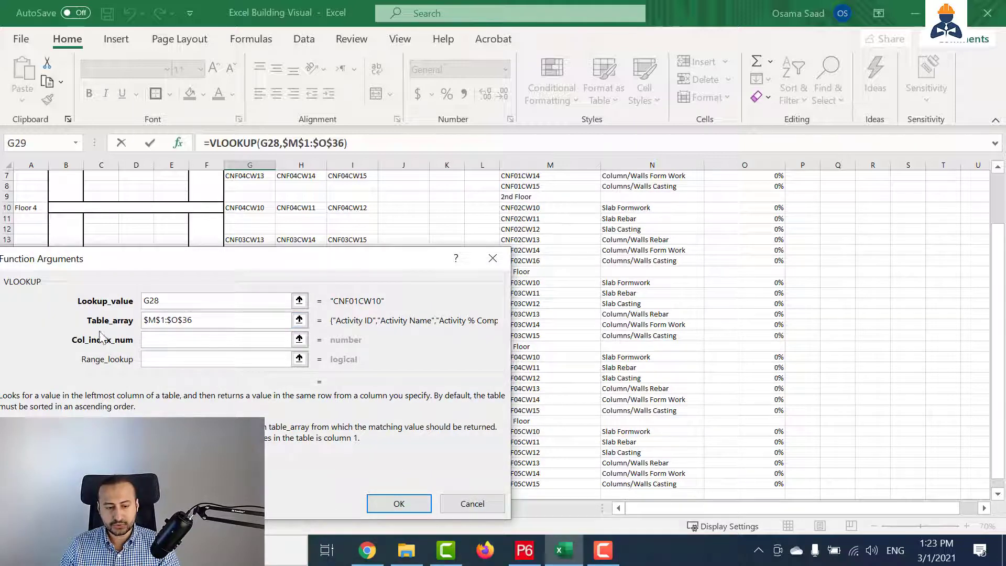
click(162, 341)
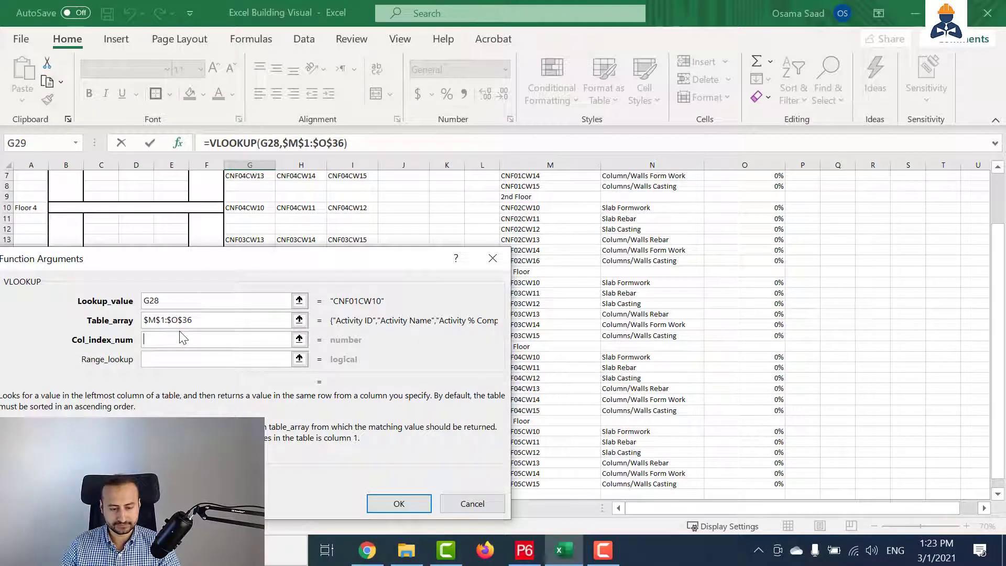
text(3)
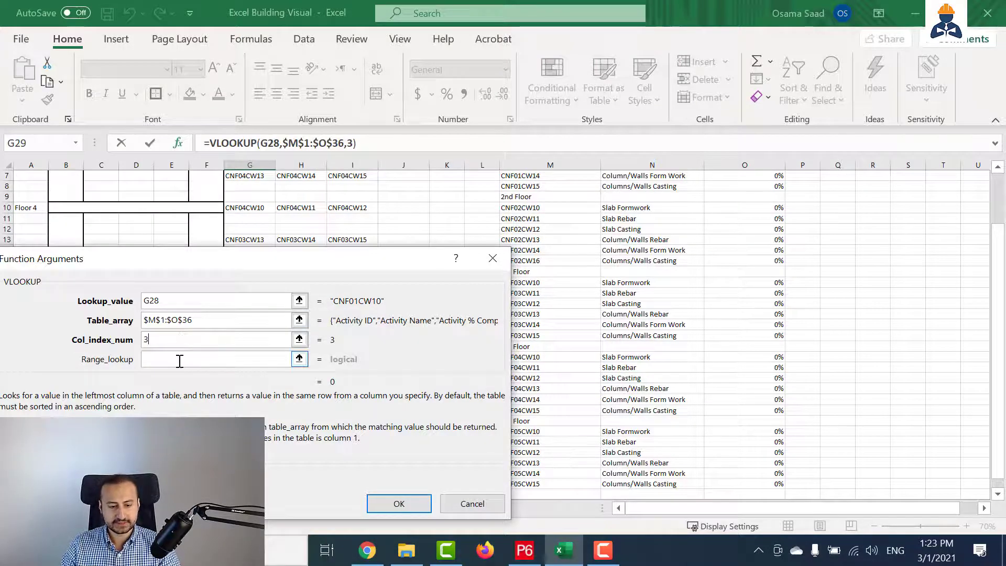
click(180, 360)
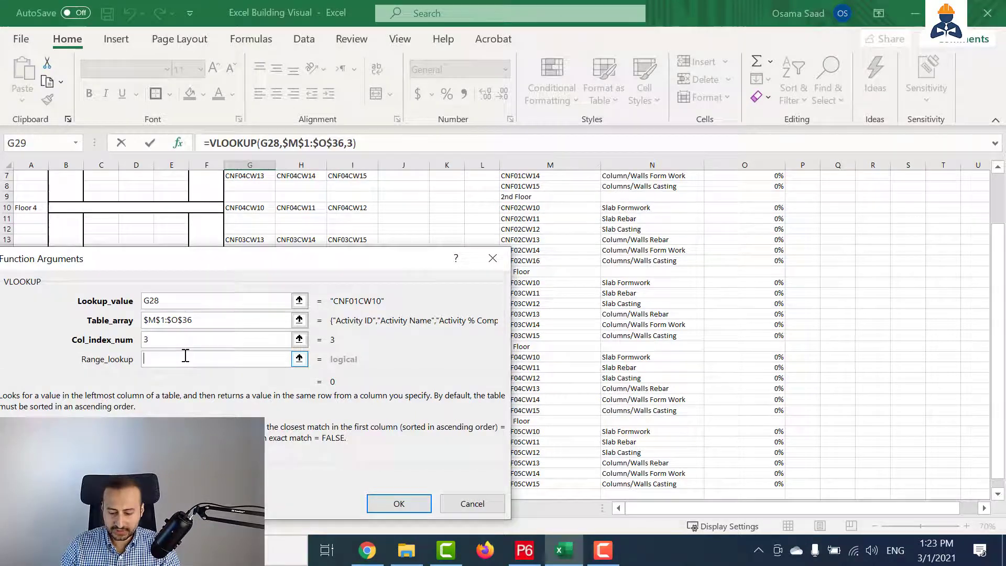
text(0)
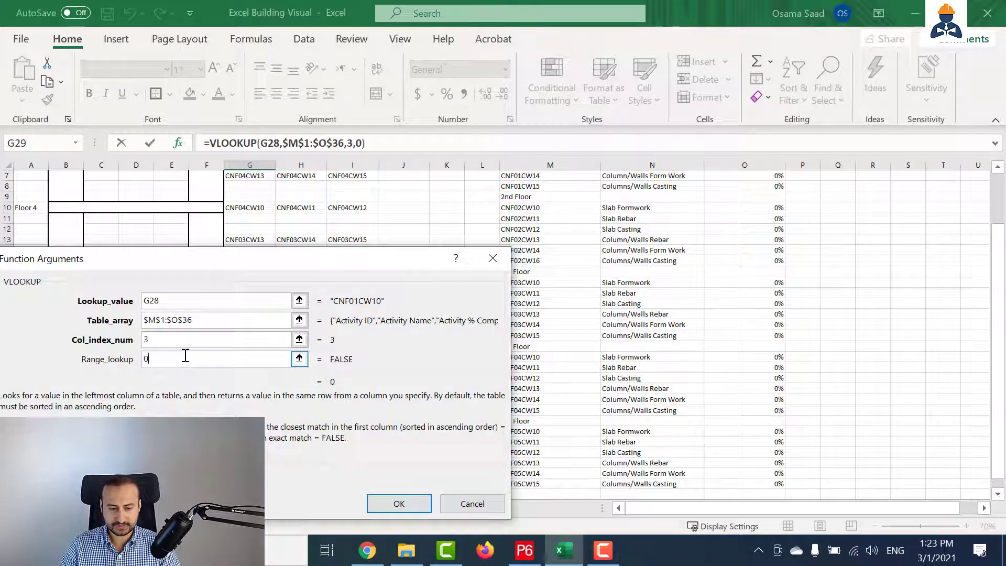
key(Return)
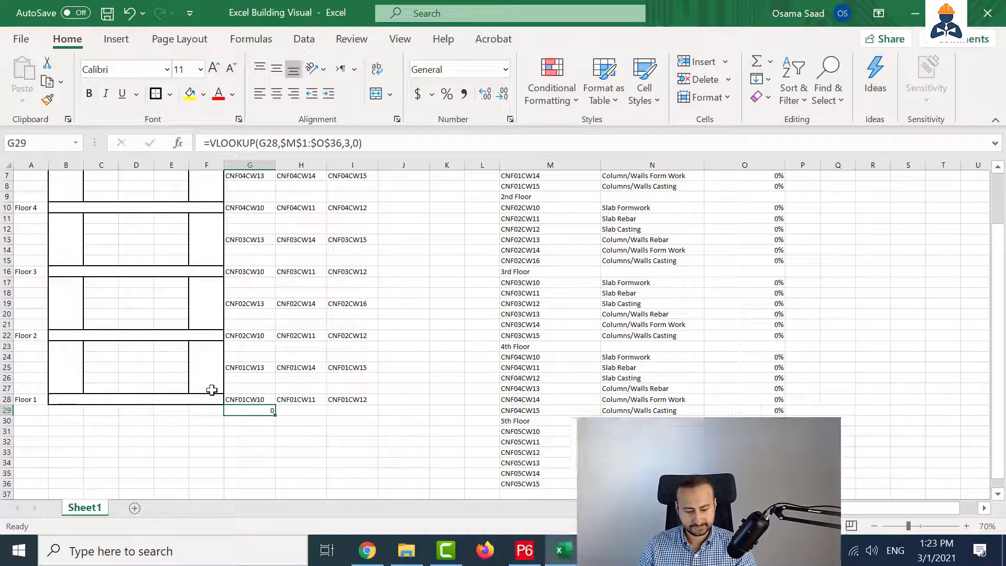
Step: Copy the VLOOKUP formula from G29 into H29:I29 below the other Floor 1 slab IDs
key(ctrl+c)
drag(297, 412, 328, 409)
key(ctrl+v)
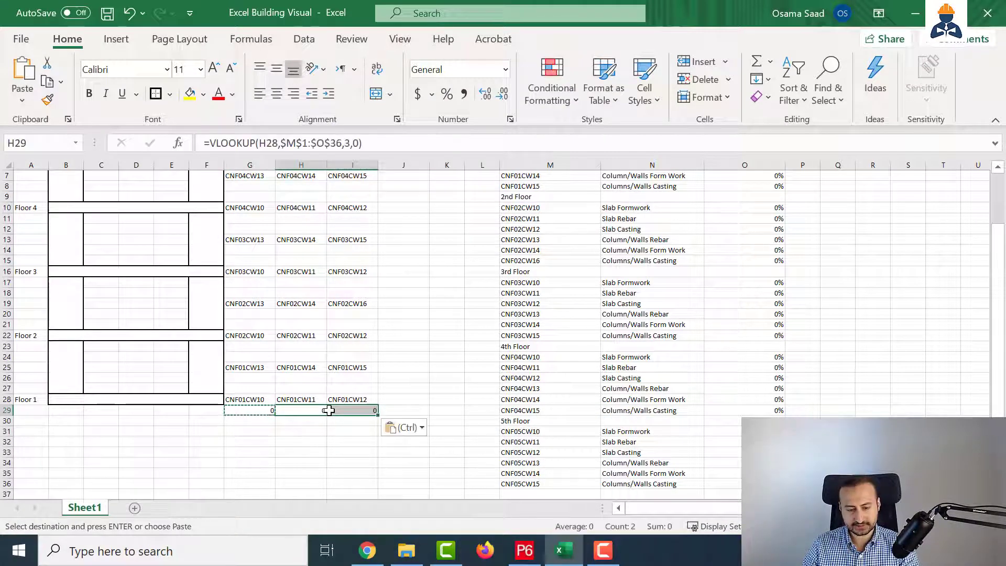
Step: Paste the copied VLOOKUP formula into columns G to I of rows 26, 23, 20, 17 and 14, below their activity IDs
drag(252, 379, 330, 378)
drag(253, 347, 337, 344)
drag(252, 316, 339, 313)
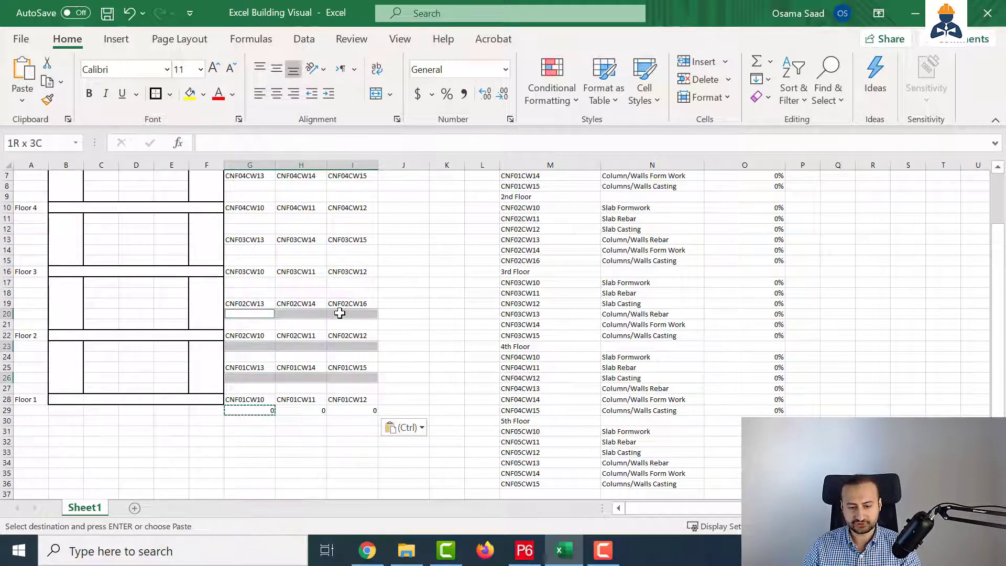
ctrl+click(254, 282)
drag(254, 282, 351, 282)
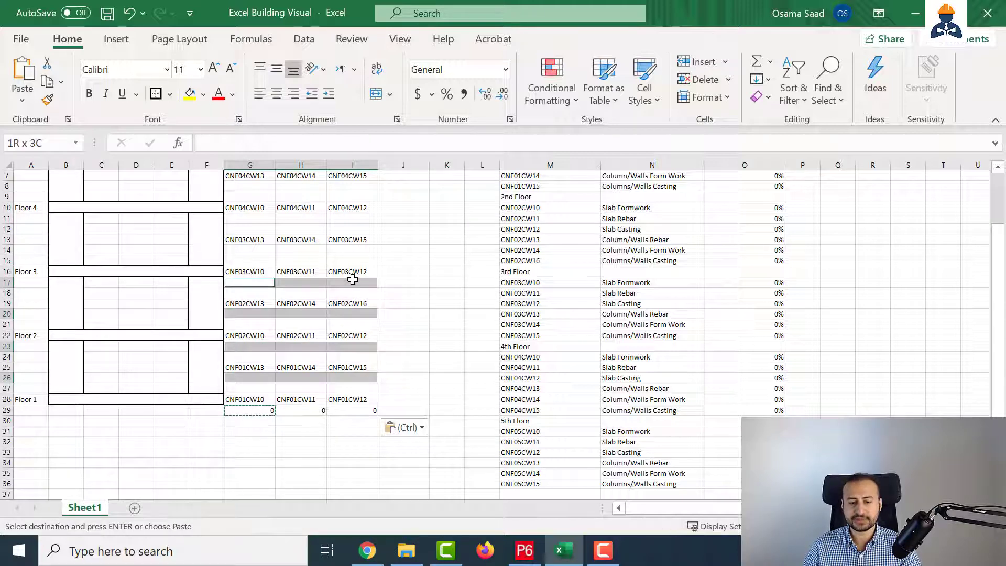
ctrl+click(250, 248)
drag(251, 248, 333, 240)
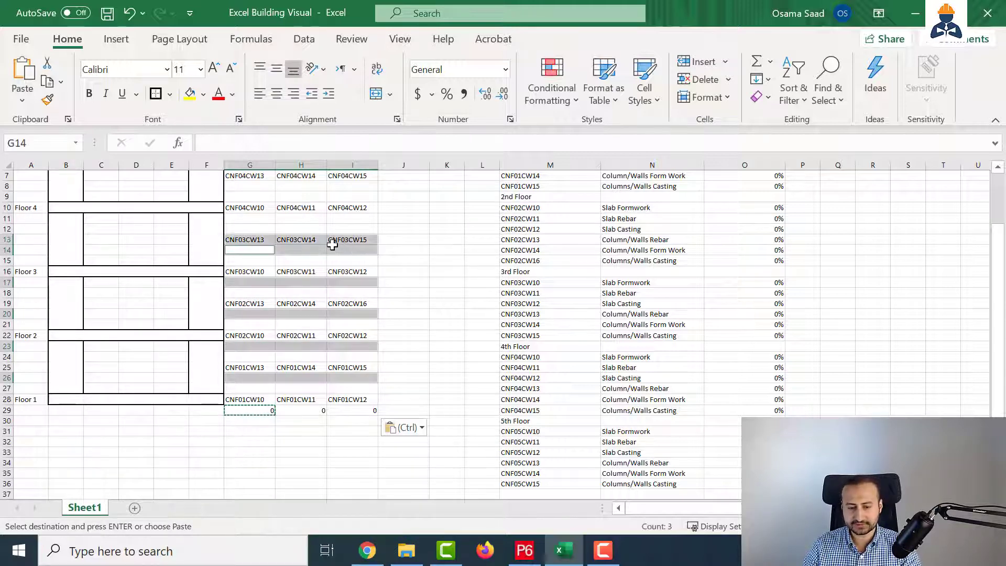
drag(261, 238, 340, 251)
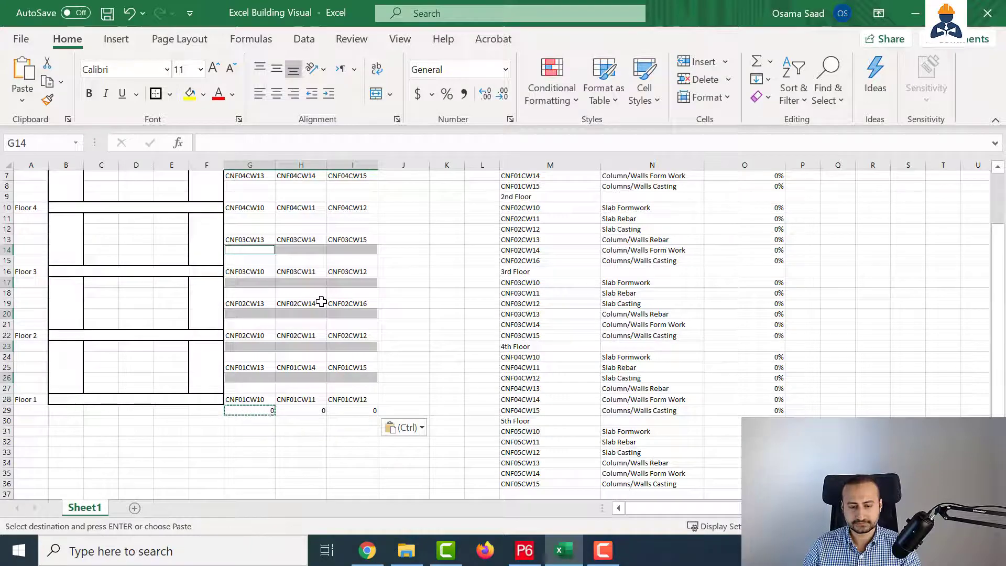
key(ctrl+v)
Step: Paste the VLOOKUP formula into columns G to I of rows 11, 8 and 5, and end the copy mode
scroll(296, 279, up, 2)
drag(251, 282, 362, 282)
drag(263, 250, 341, 249)
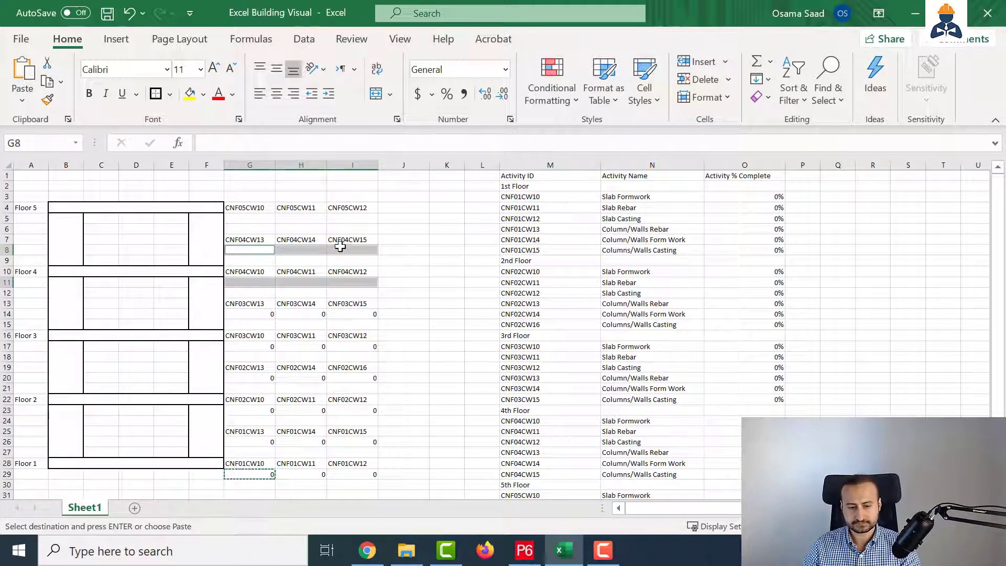
drag(262, 218, 338, 215)
key(ctrl+v)
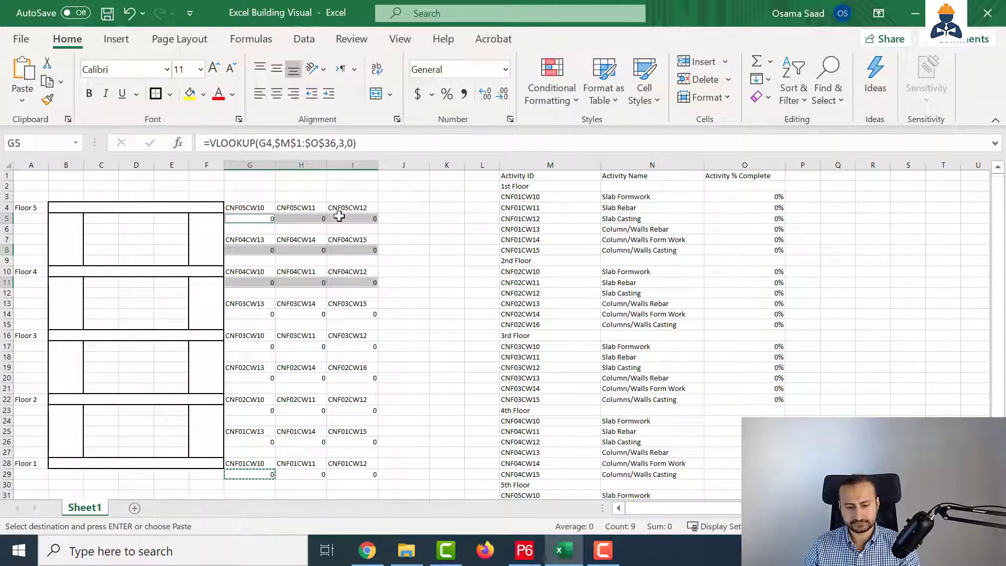
click(315, 346)
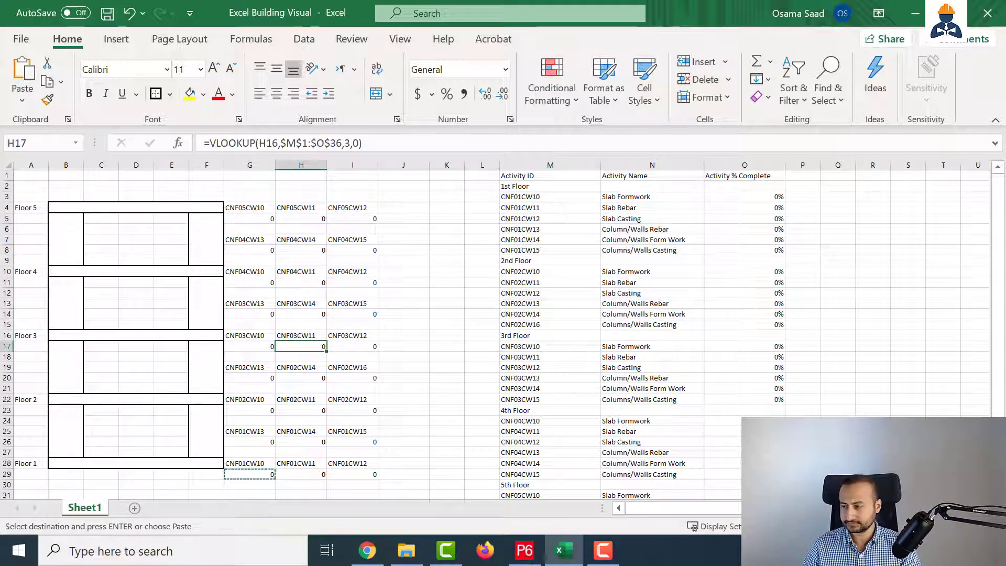
key(Escape)
key(Up)
key(Up)
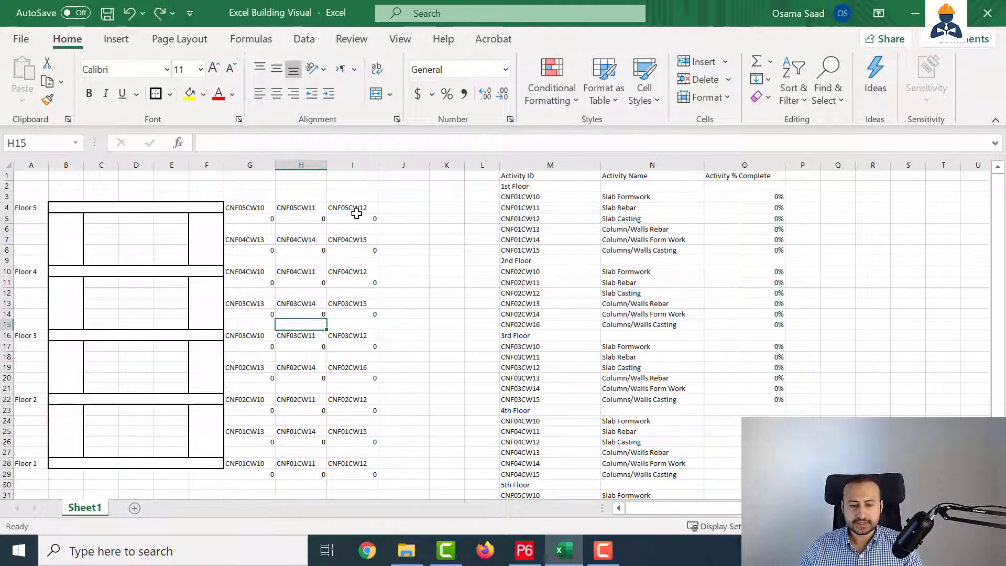
Step: Examine the casting IDs and lookups in column I against the formwork and rebar ones in columns G and H, particularly for Floor 5
click(366, 161)
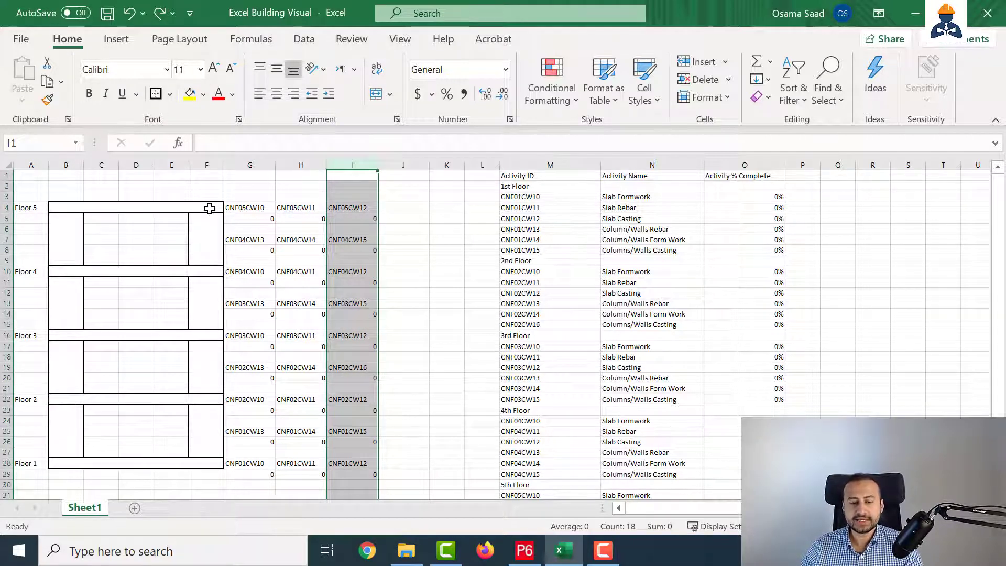
click(370, 208)
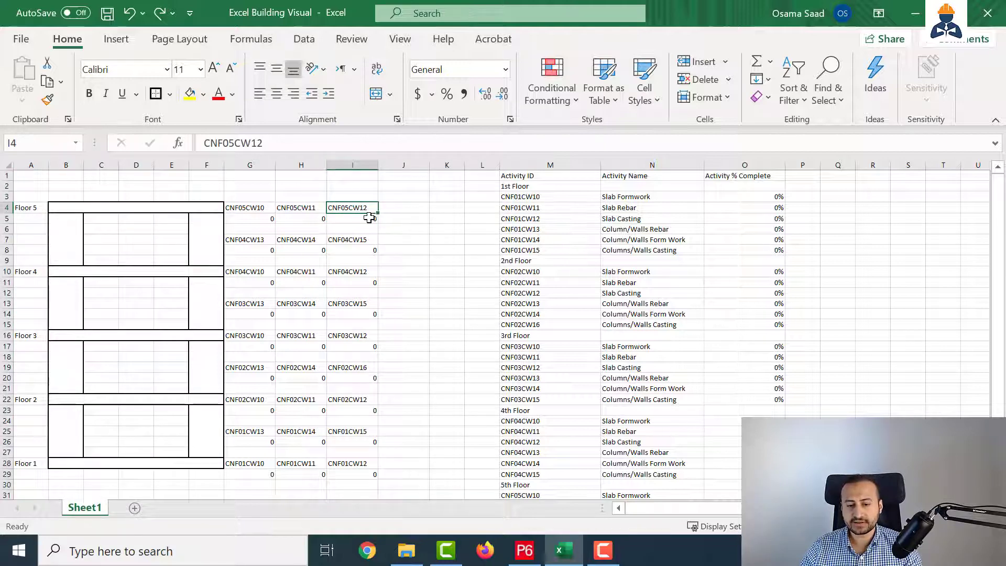
click(365, 163)
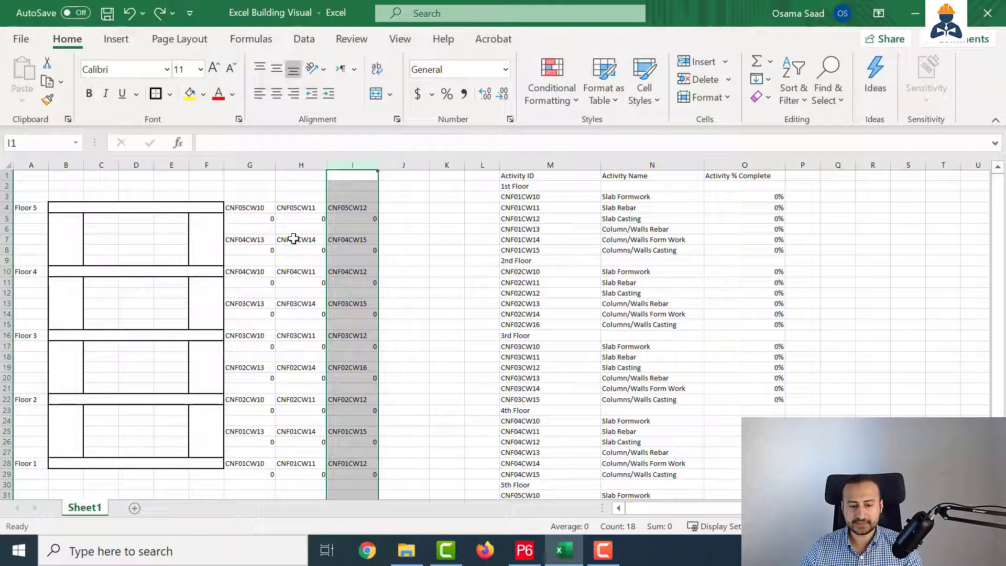
click(353, 208)
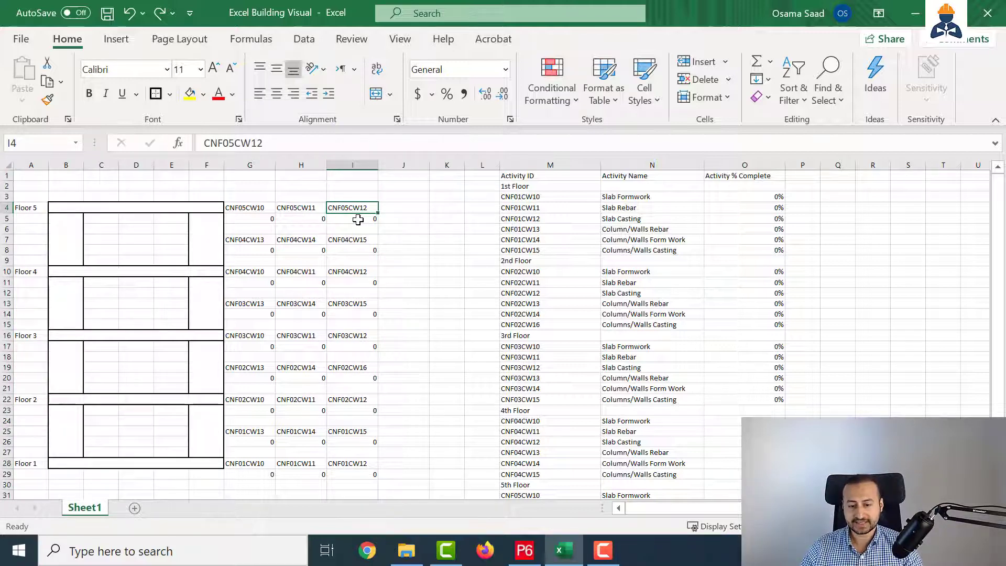
click(358, 220)
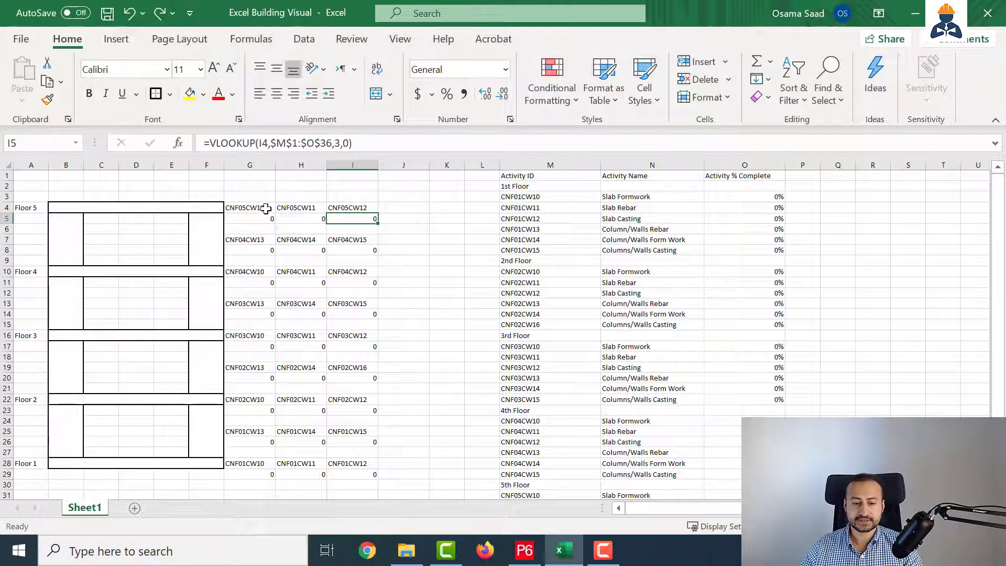
drag(299, 164, 243, 167)
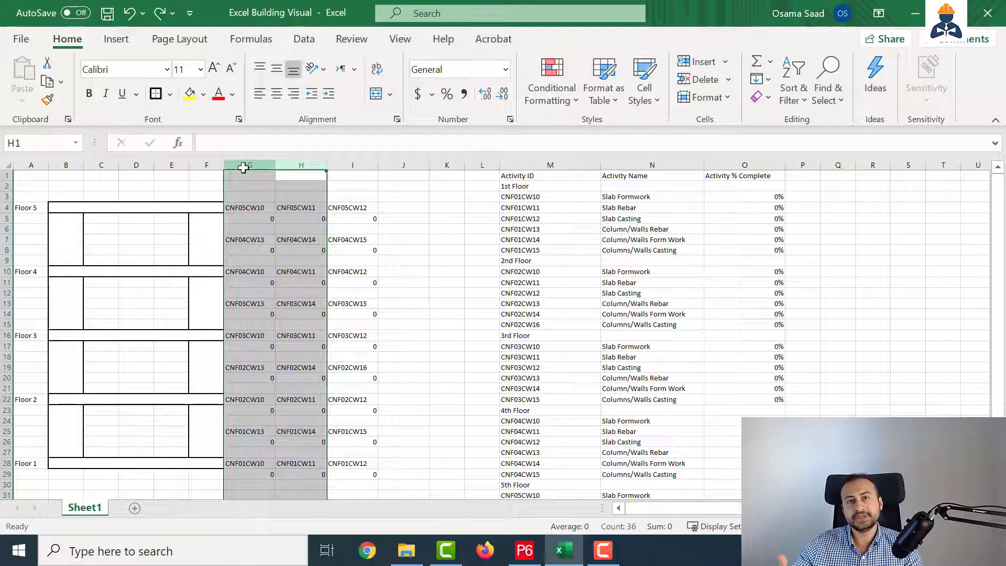
click(260, 218)
drag(281, 218, 362, 218)
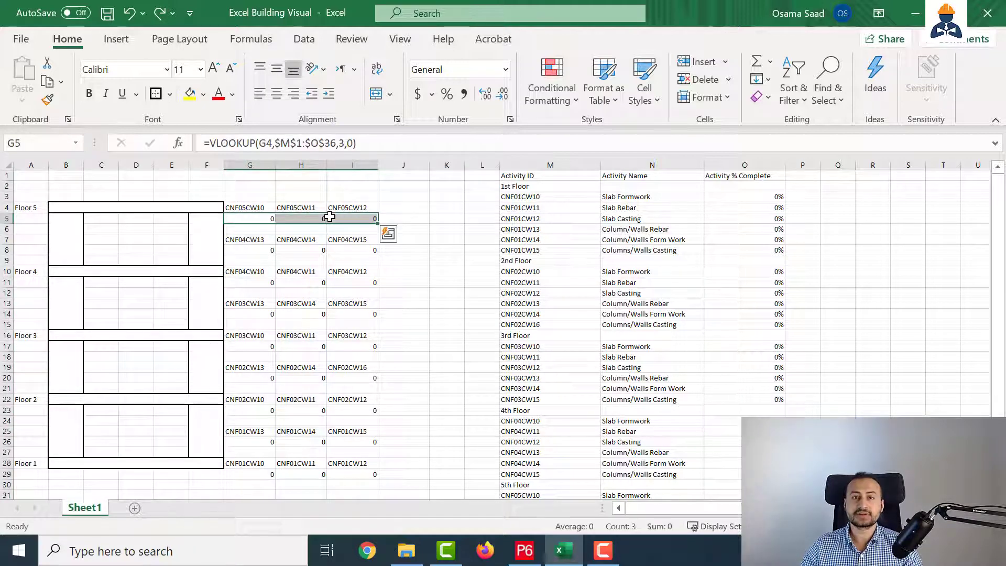
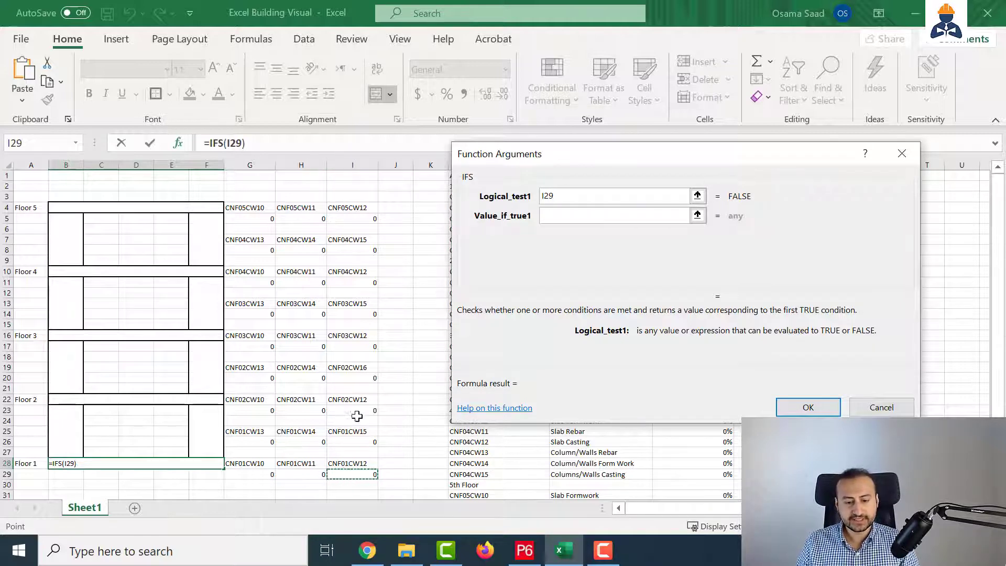
Step: Set the first IFS condition for the Floor 1 slab in B28 to I29=1
click(582, 198)
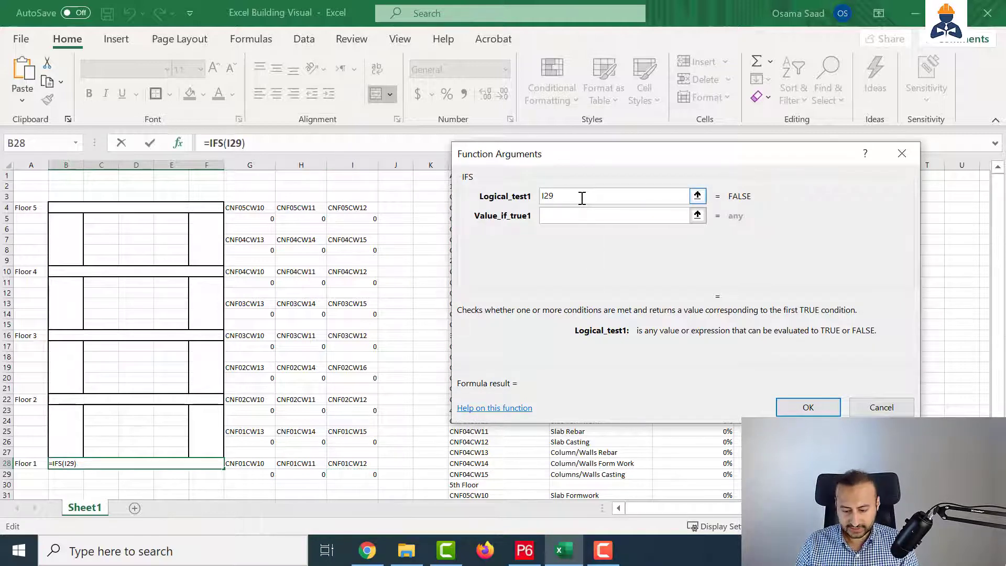
text(=)
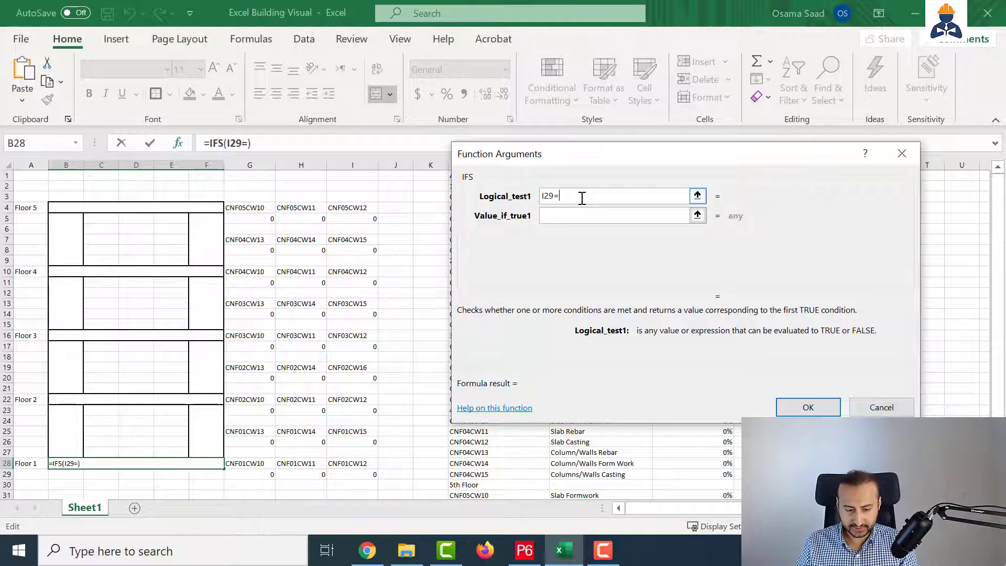
text(1)
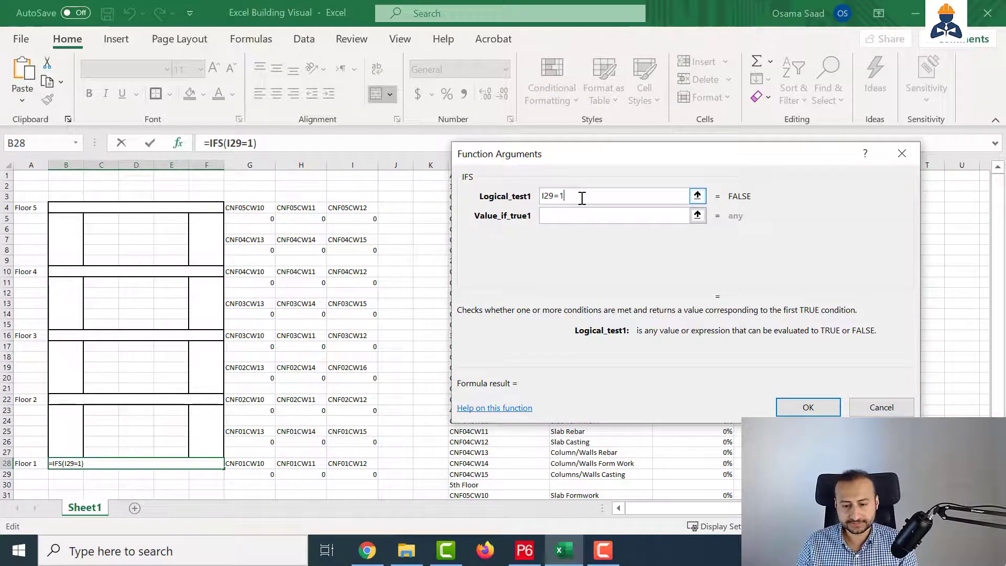
click(566, 212)
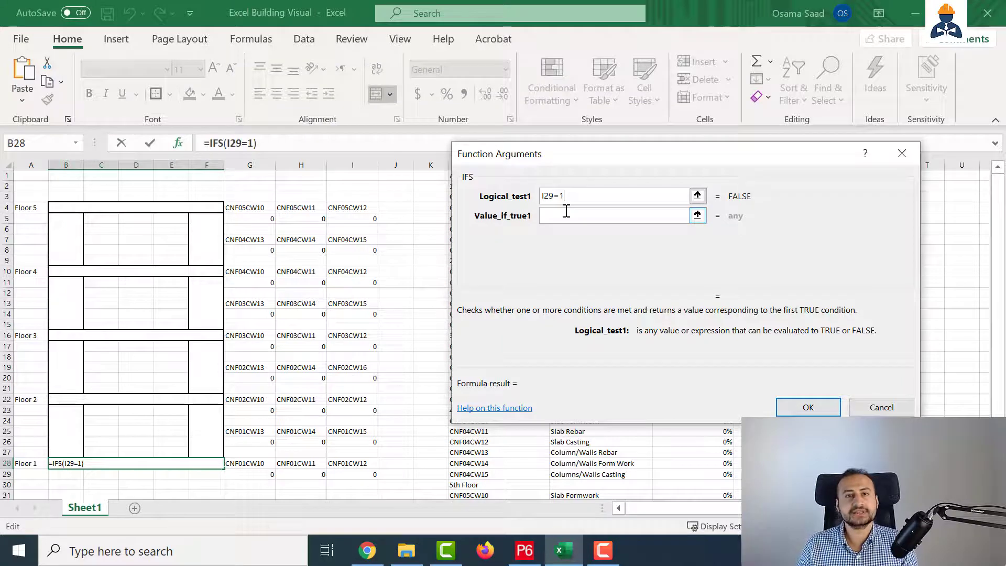
click(580, 196)
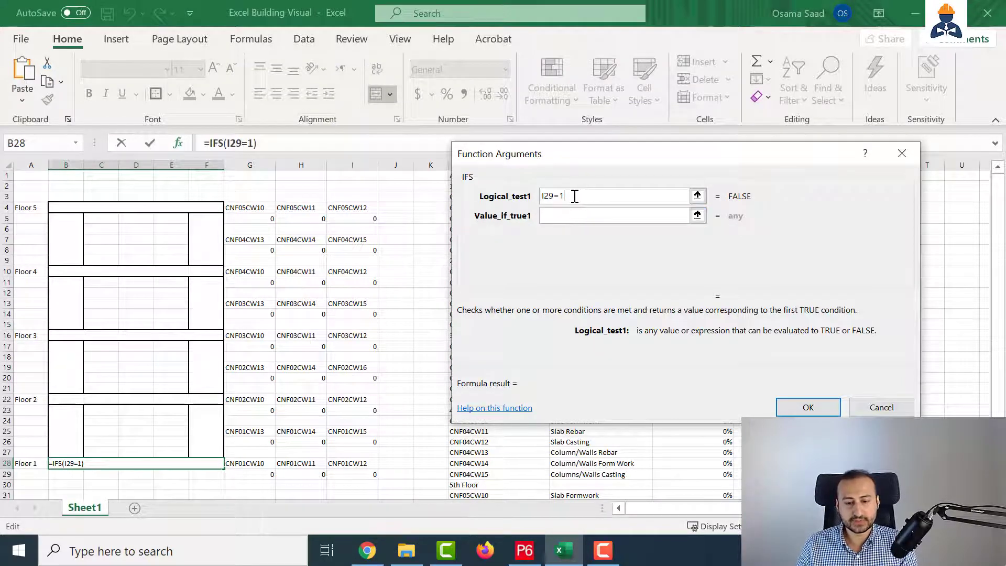
Step: Return "Completed" when the first IFS condition is true
click(566, 215)
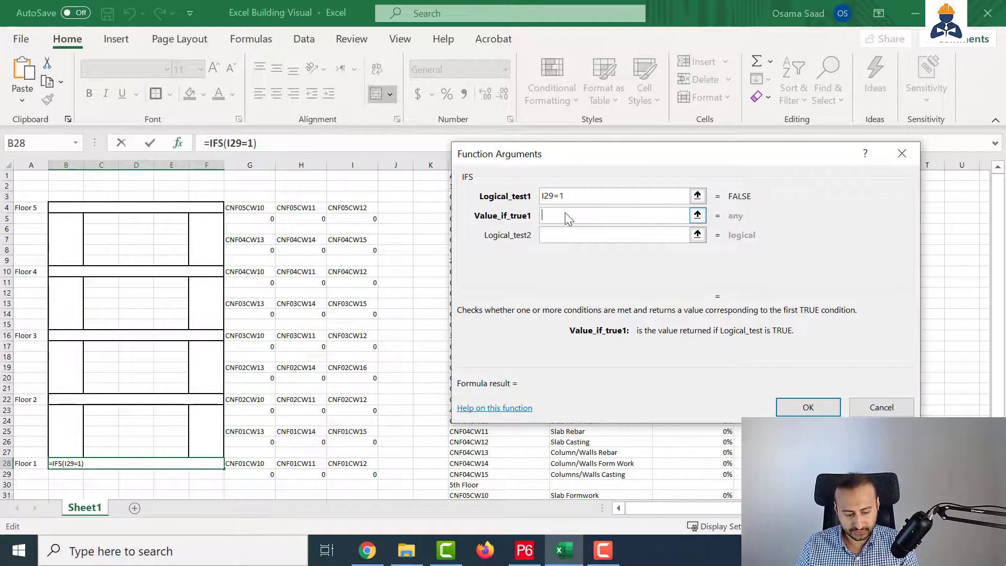
text(Complt)
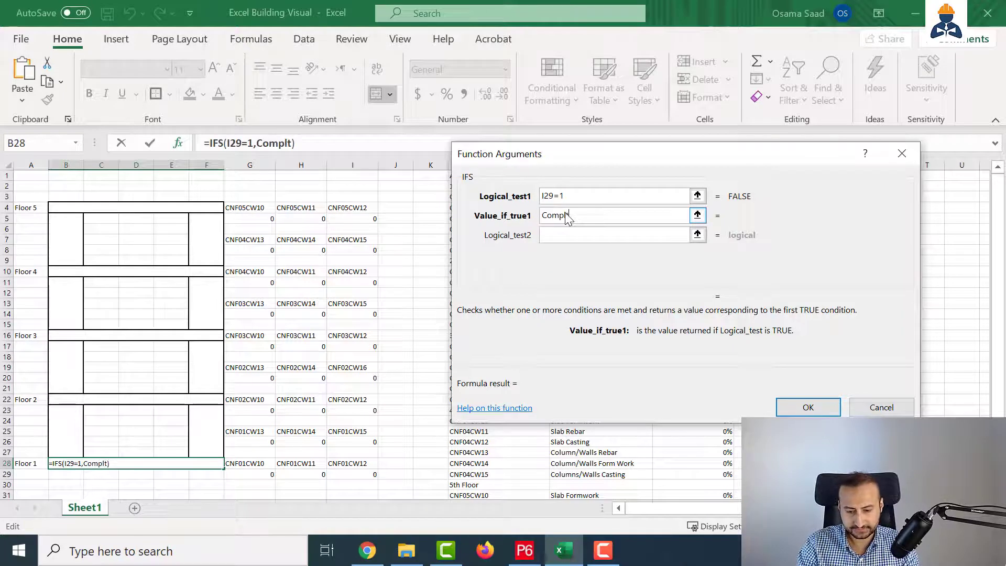
key(BackSpace)
text(e)
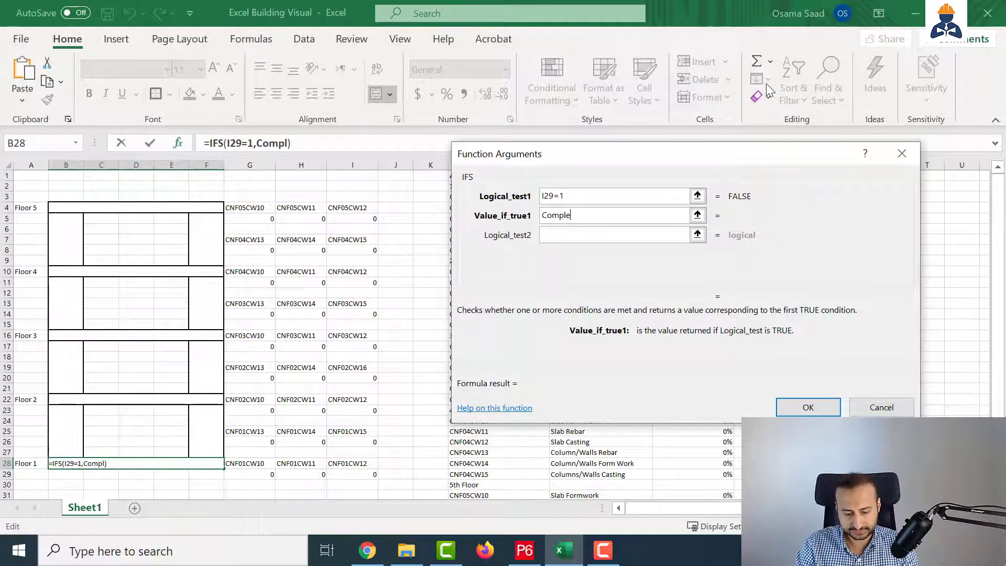
text(yed)
key(BackSpace)
key(BackSpace)
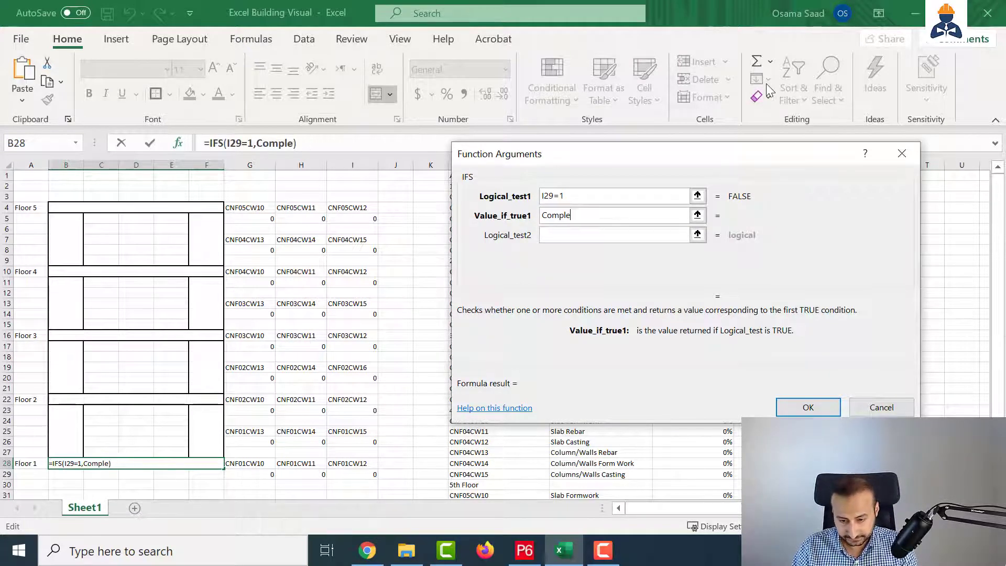
text(yted)
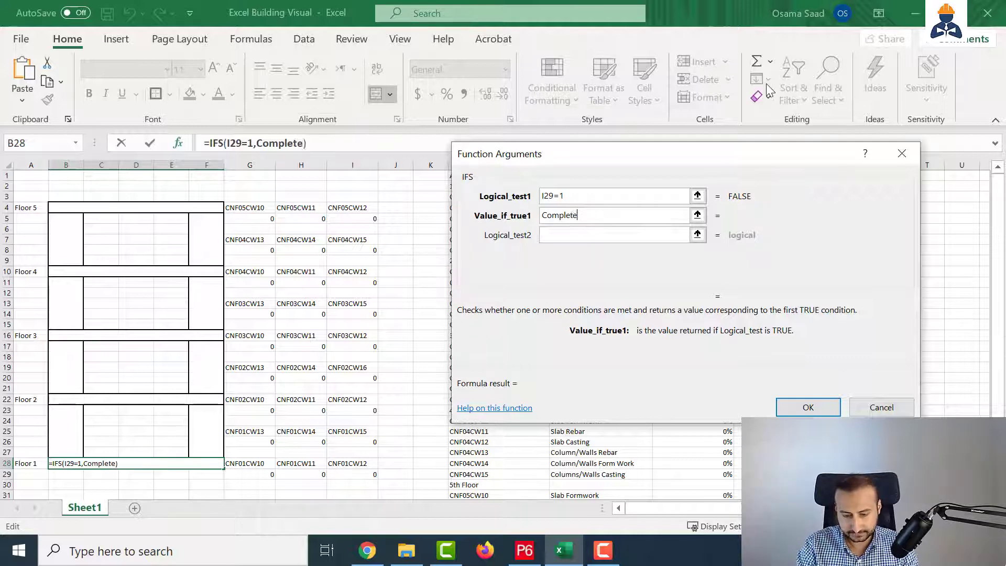
Step: Add a second IFS condition H29>0 that returns "In Progress"
click(648, 239)
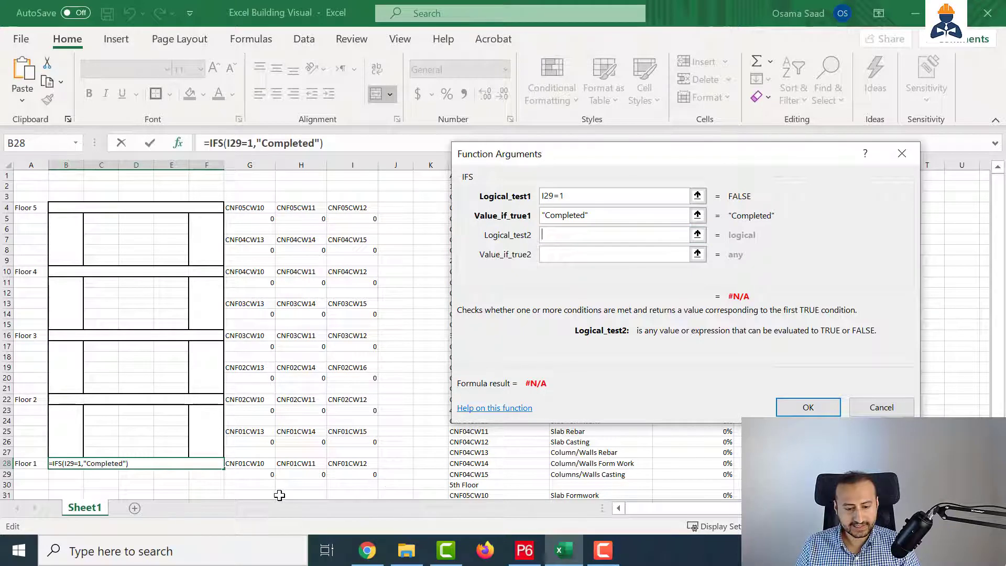
click(306, 470)
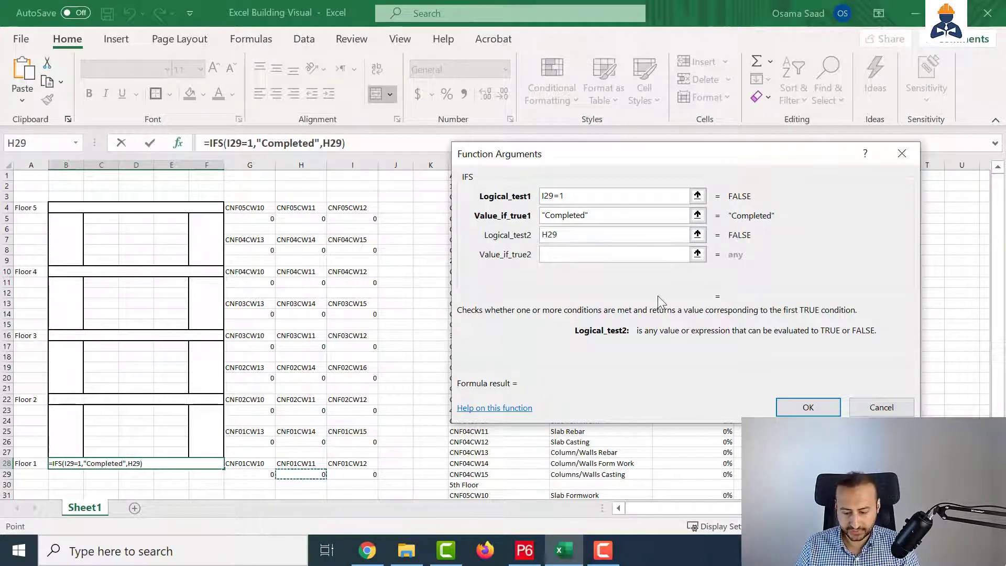
text(>0)
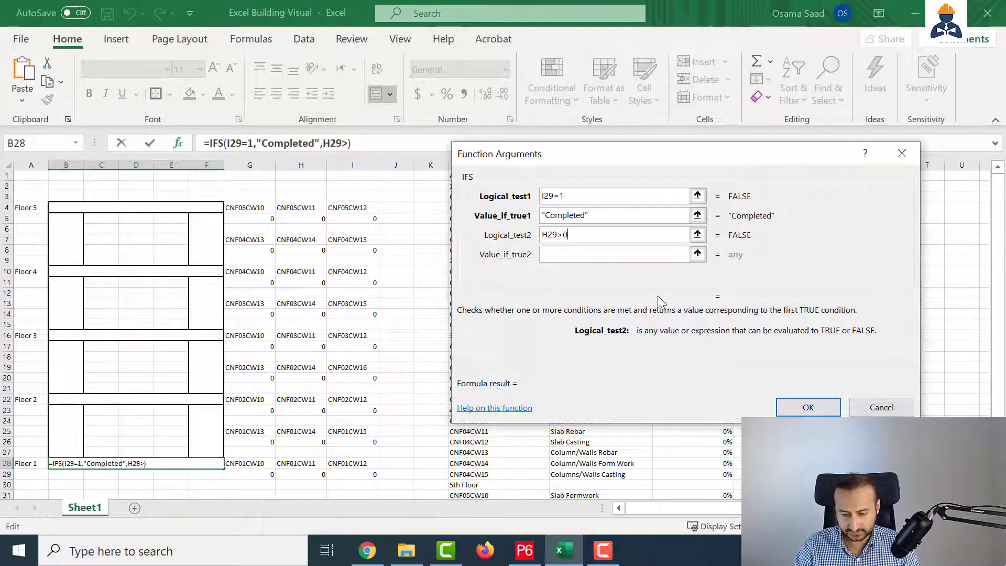
click(636, 256)
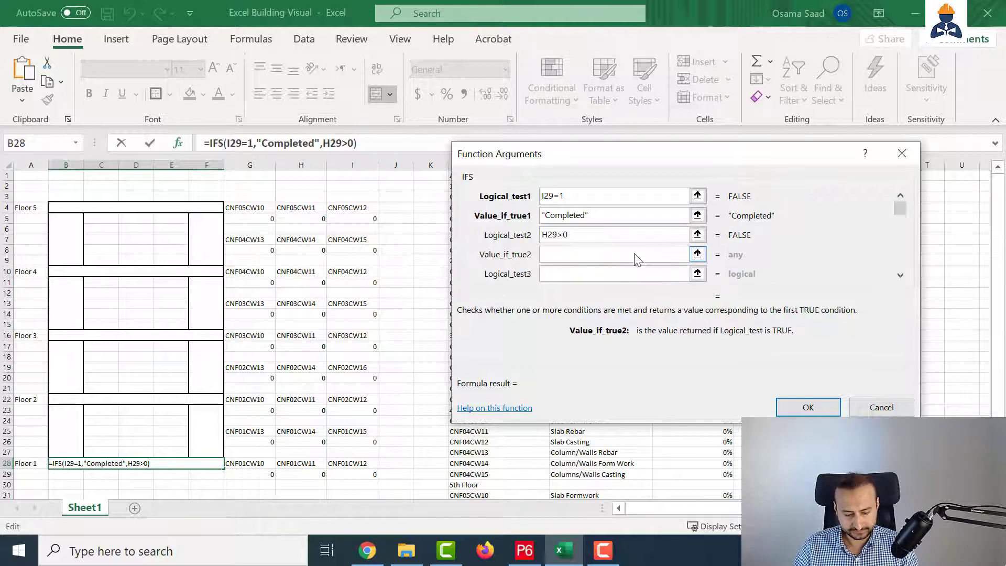
text(In Progress)
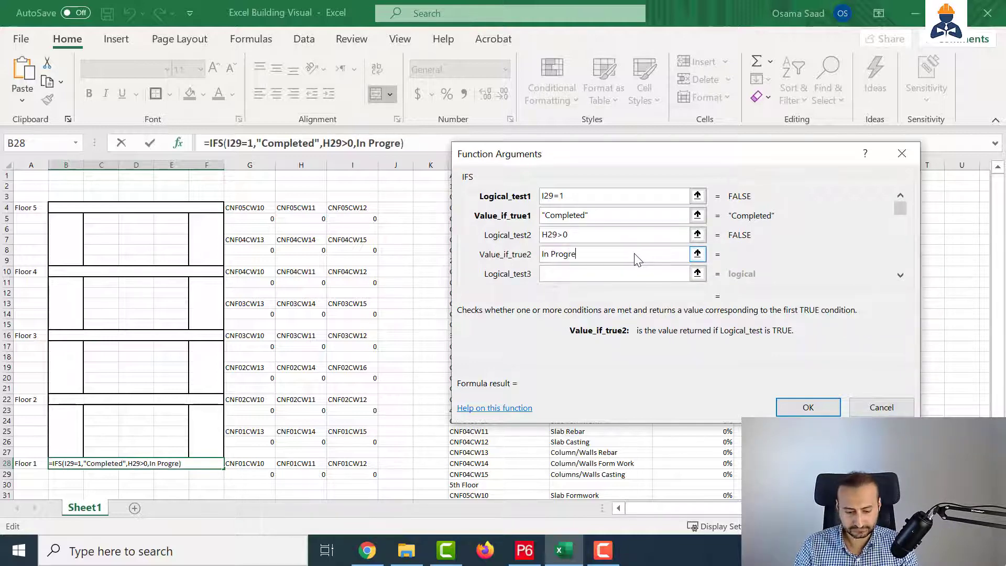
Step: Add a third IFS condition G29>0 that returns "In Progress"
click(620, 274)
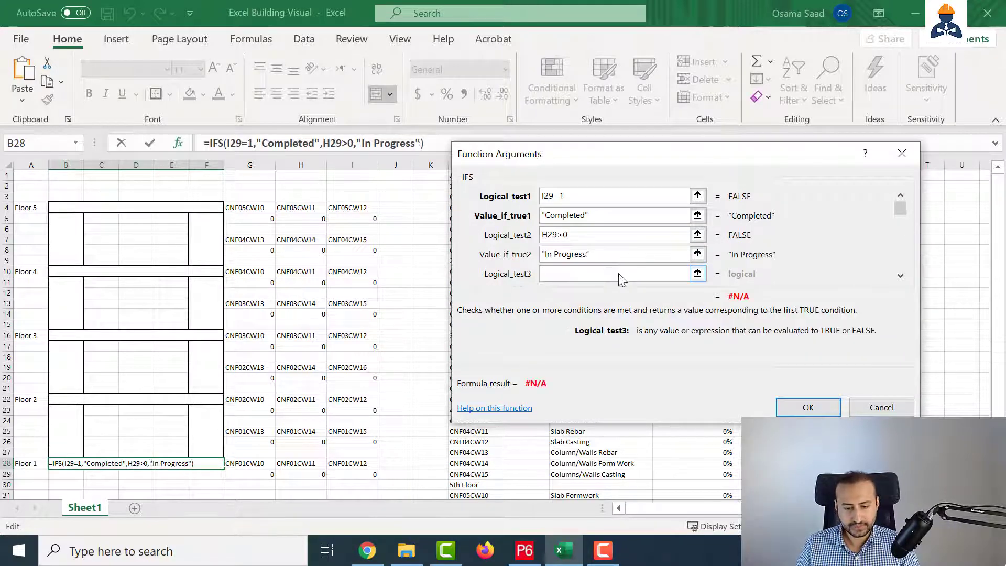
click(257, 473)
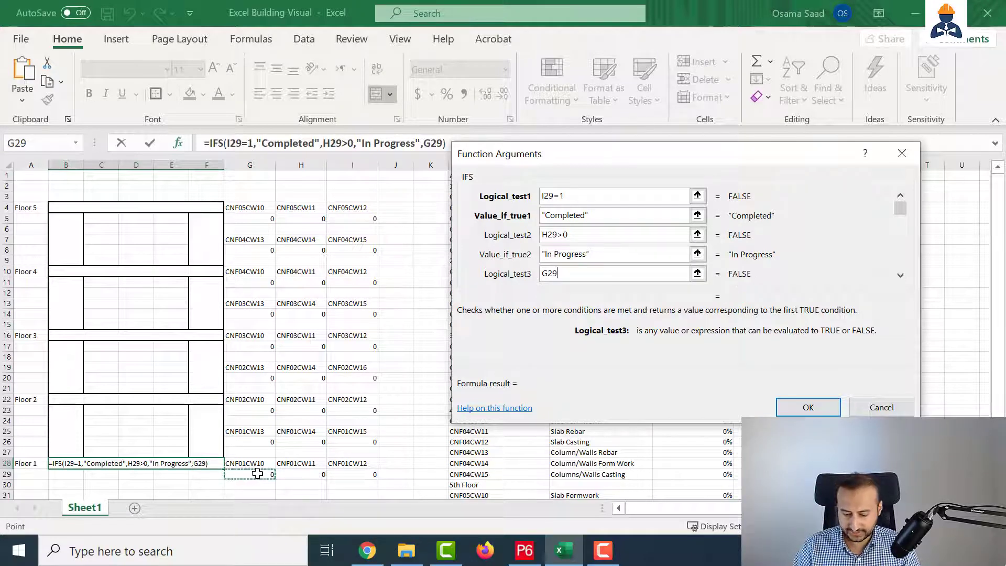
text(>0)
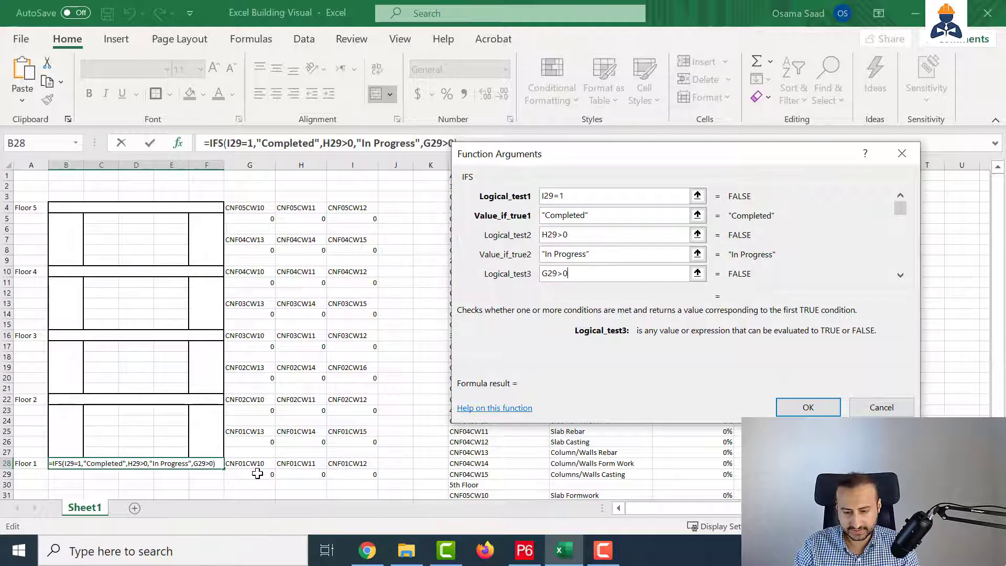
double_click(899, 276)
click(554, 254)
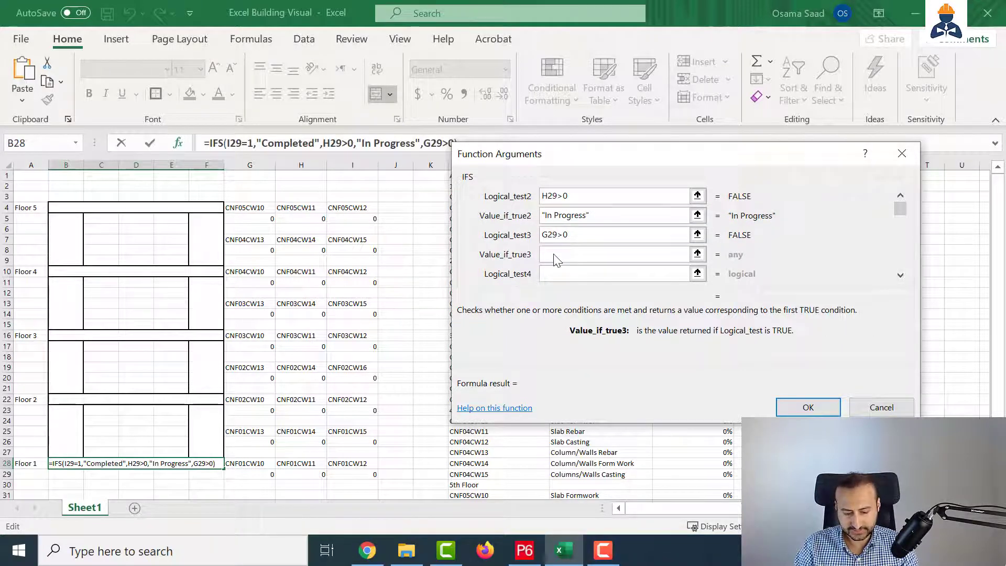
text(In Progress)
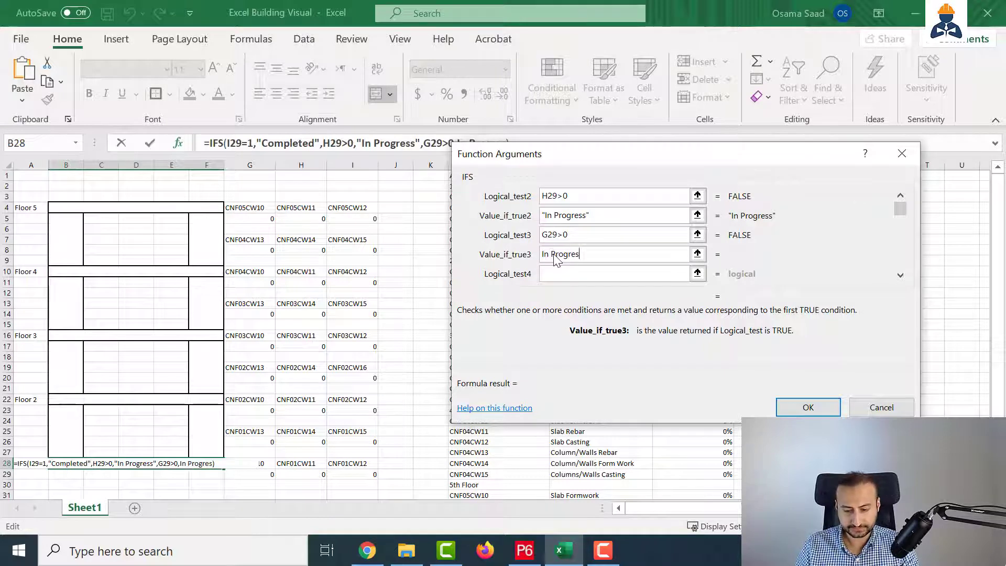
Step: Add a fourth IFS condition G29=0 that returns "Not Started"
click(900, 275)
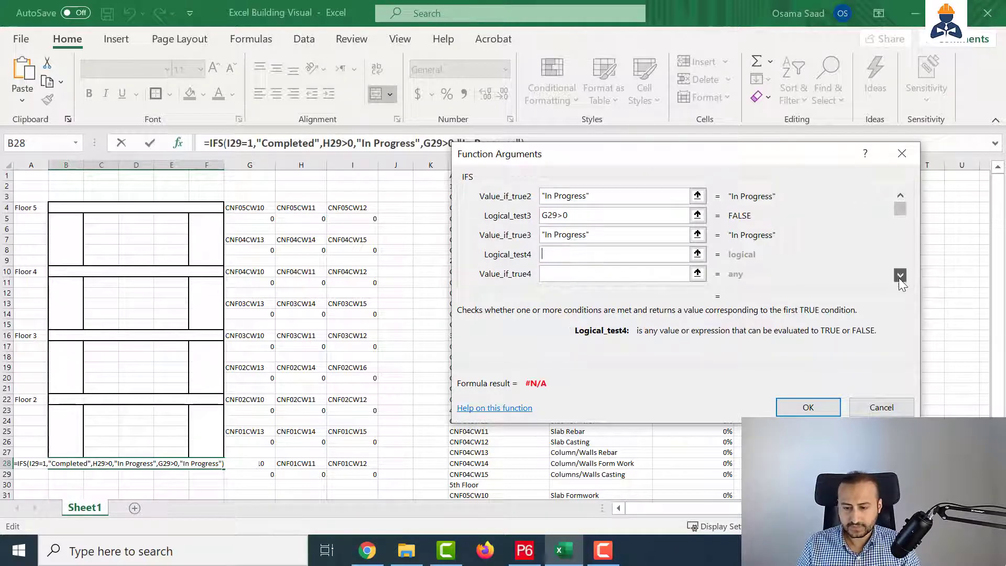
click(899, 276)
click(567, 236)
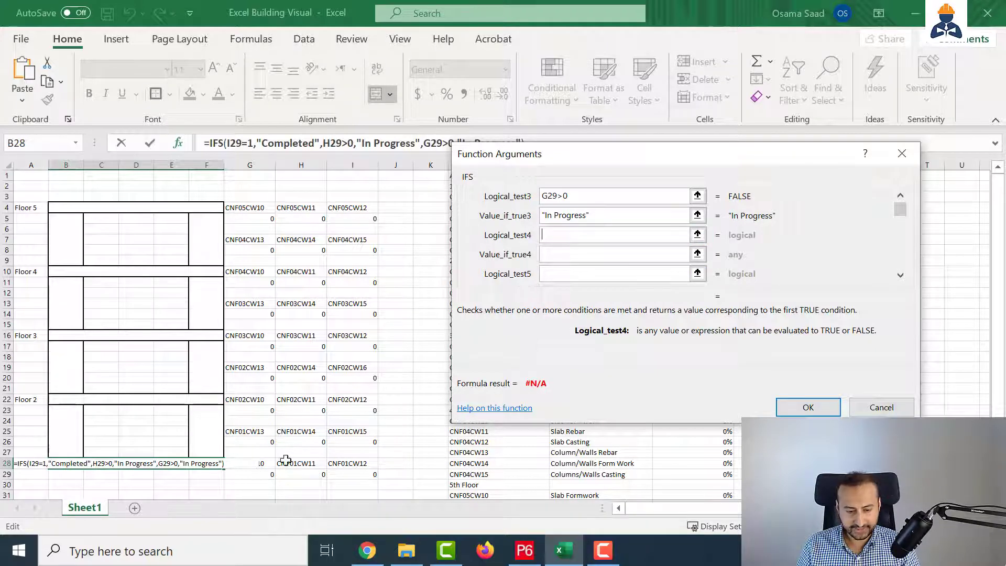
click(265, 475)
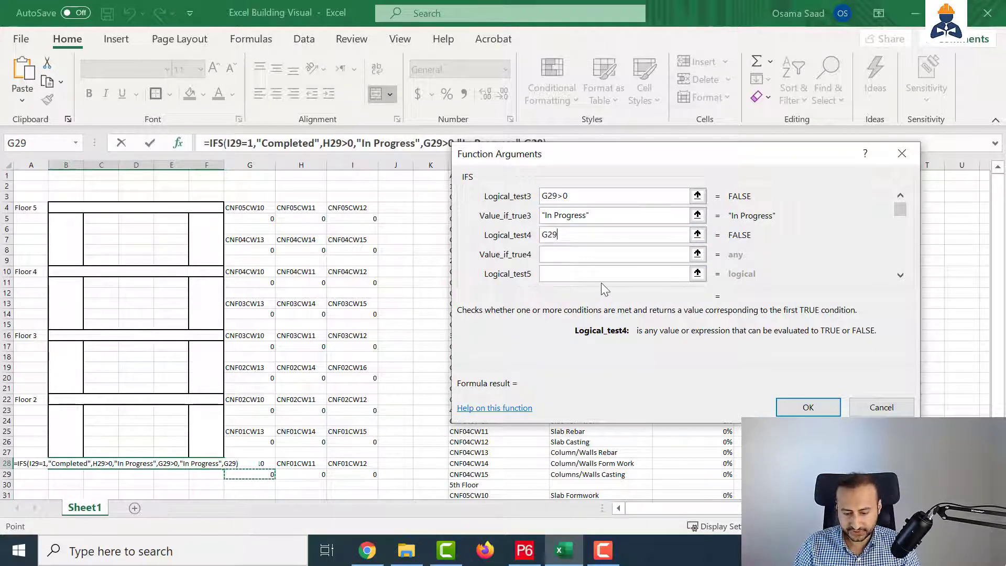
text(=0)
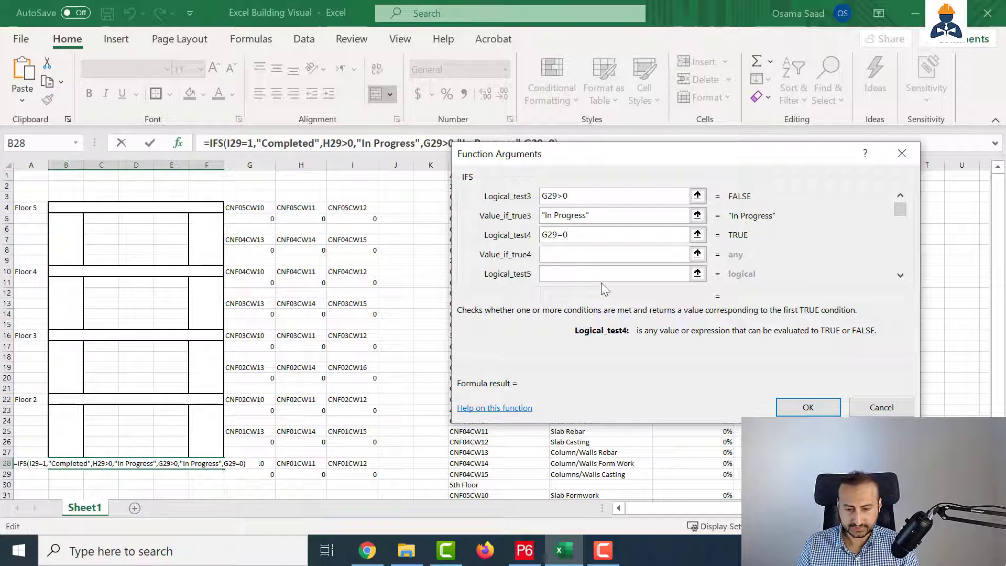
click(596, 255)
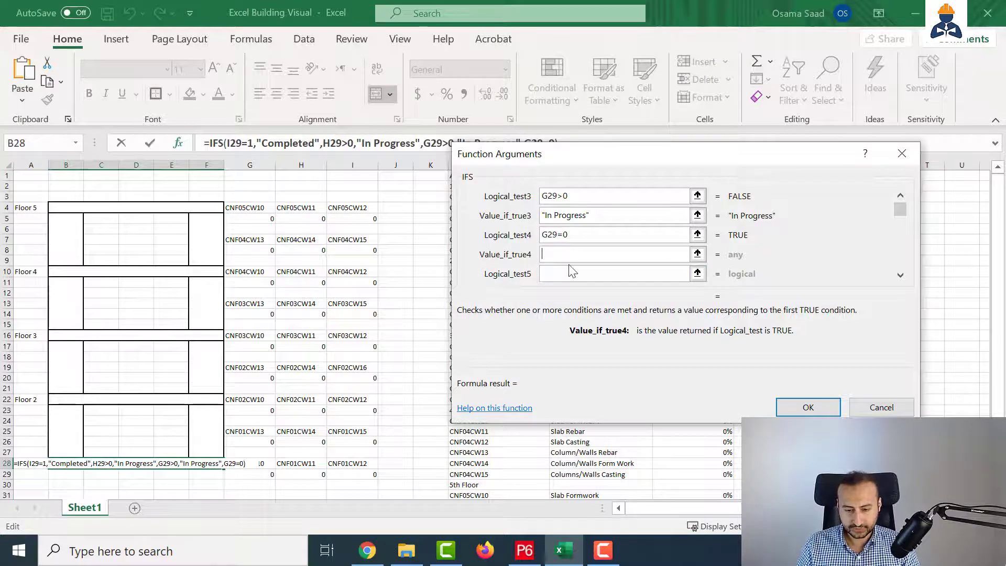
text(Not S)
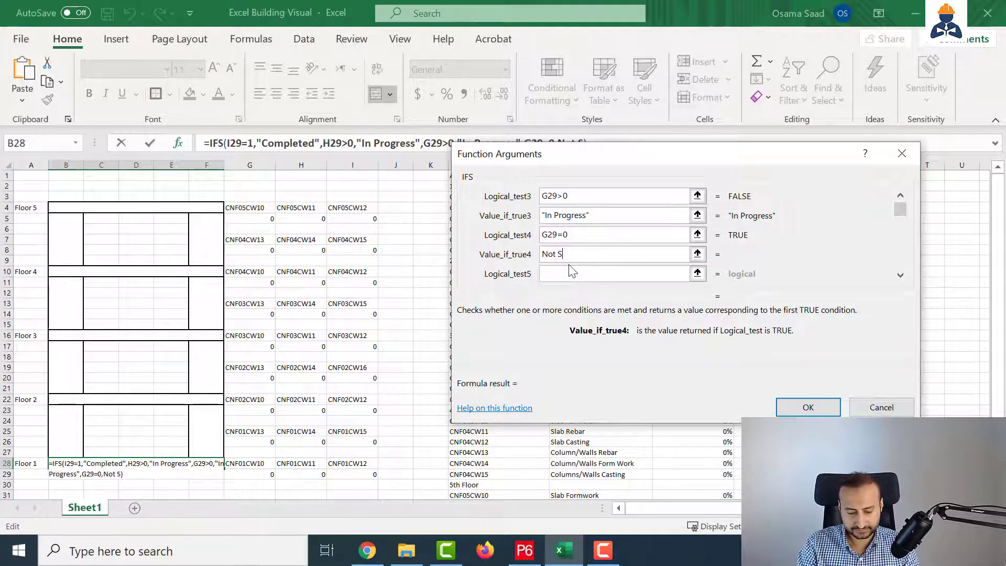
text(tarted)
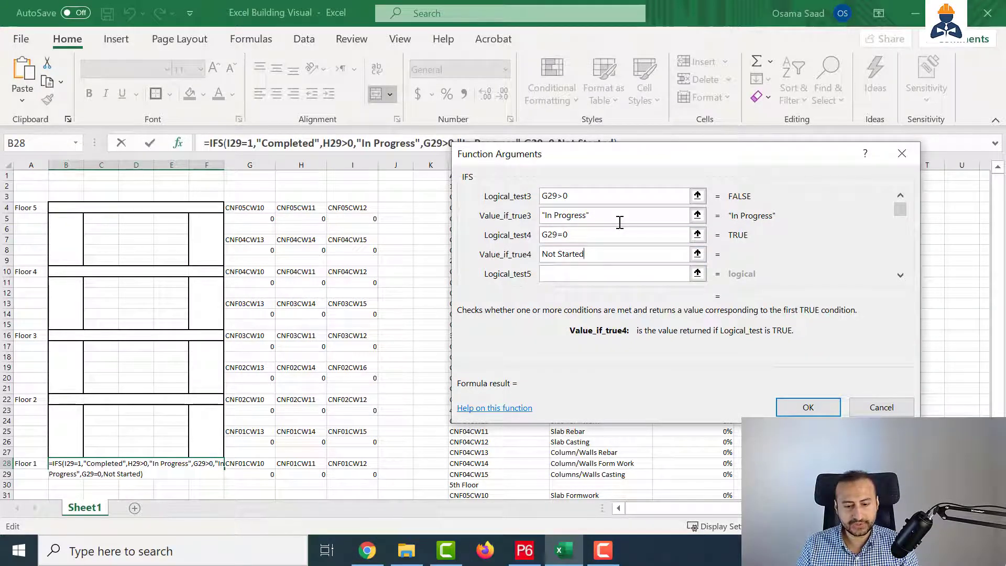
Step: Review the IFS conditions from the first one onward and apply the formula to the Floor 1 slab cell B28
click(904, 193)
click(904, 193)
click(900, 195)
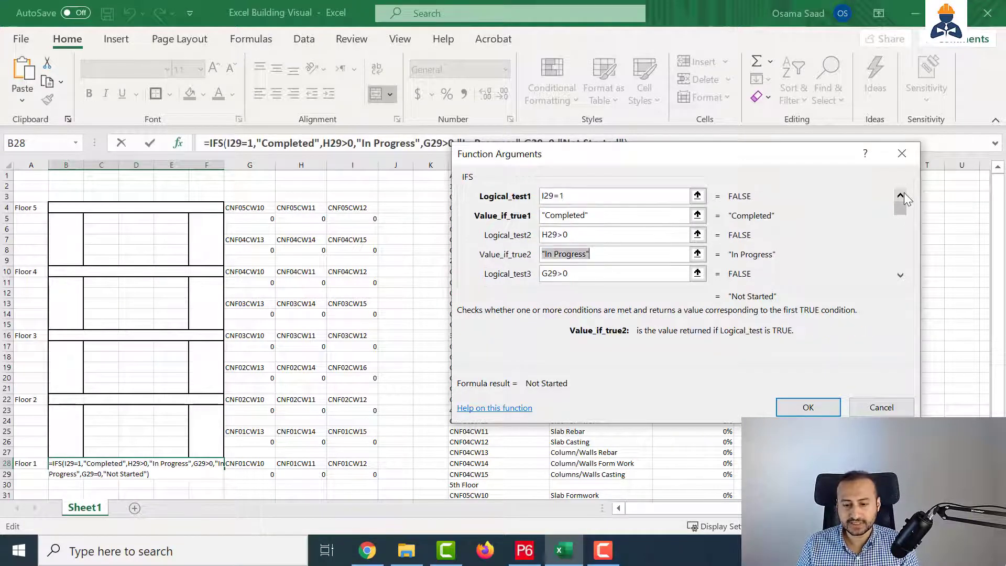
click(610, 200)
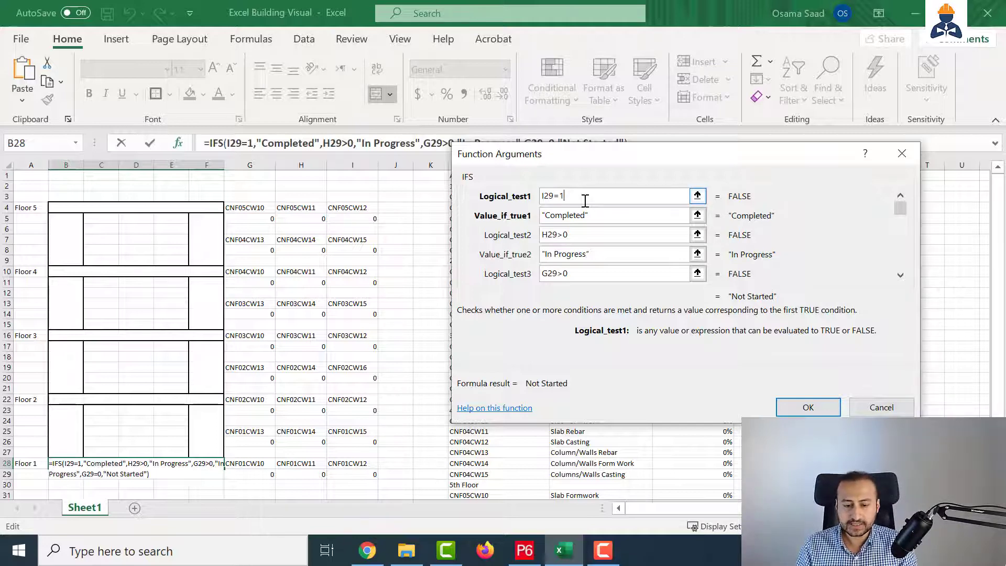
click(600, 233)
click(597, 216)
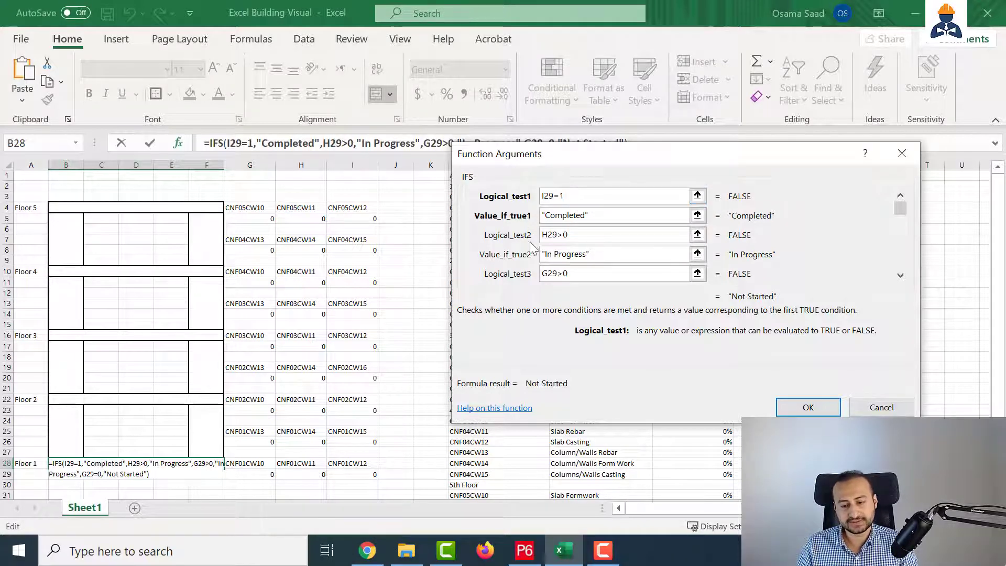
click(583, 239)
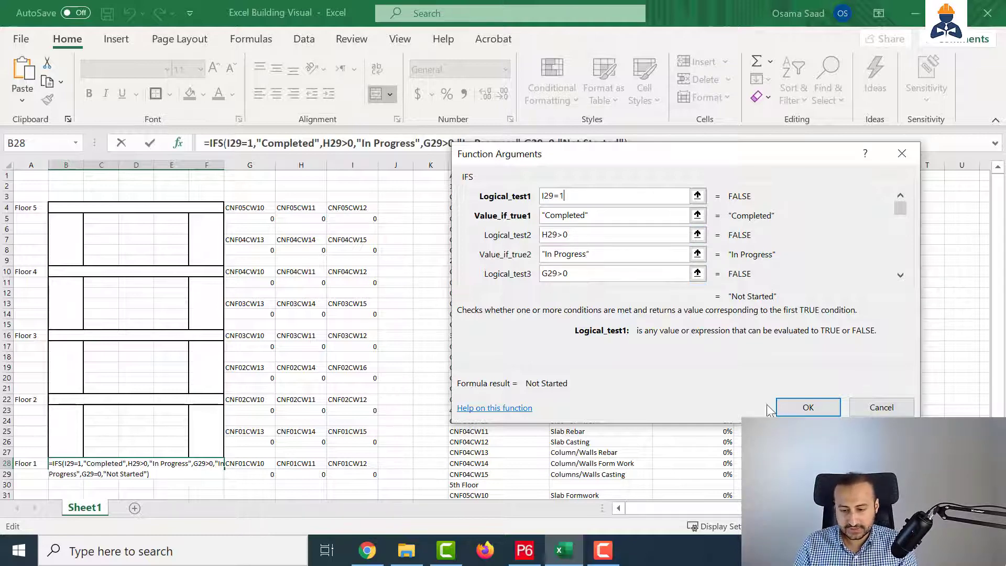
click(801, 407)
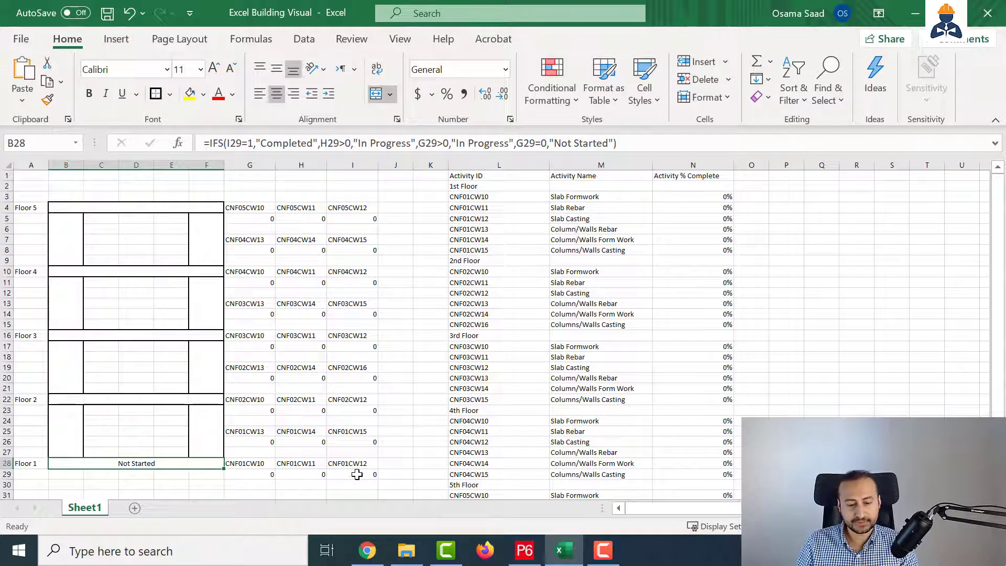
Step: Copy the Floor 1 slab's status formula to the slab cells of Floors 2, 3, 4 and 5
drag(356, 473, 156, 464)
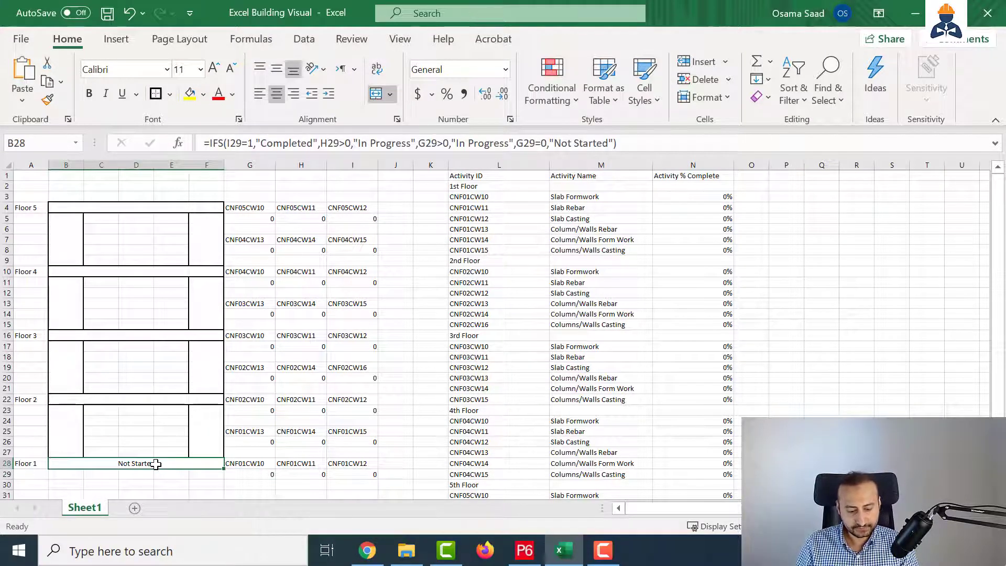
key(ctrl+c)
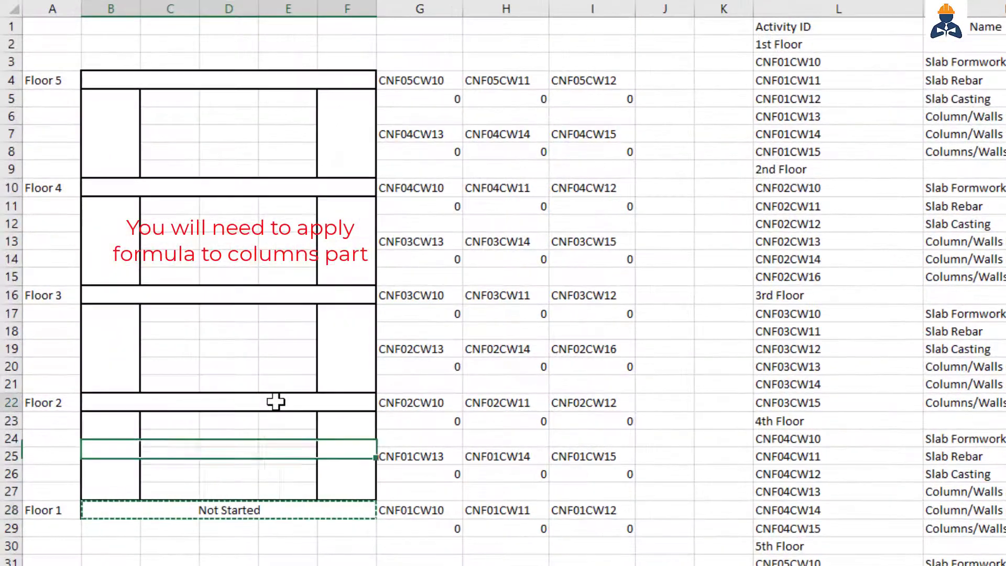
click(262, 402)
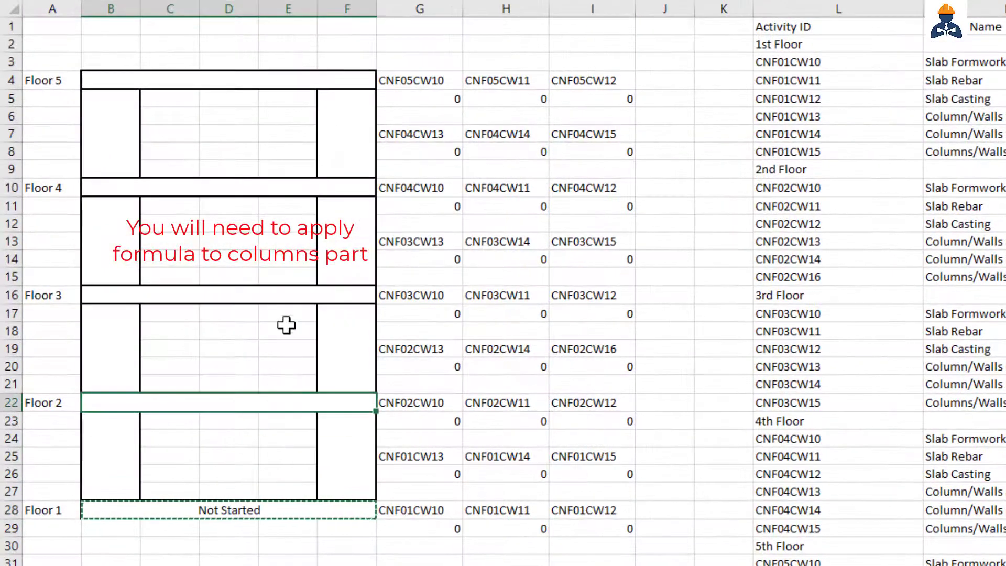
ctrl+click(278, 302)
ctrl+click(314, 190)
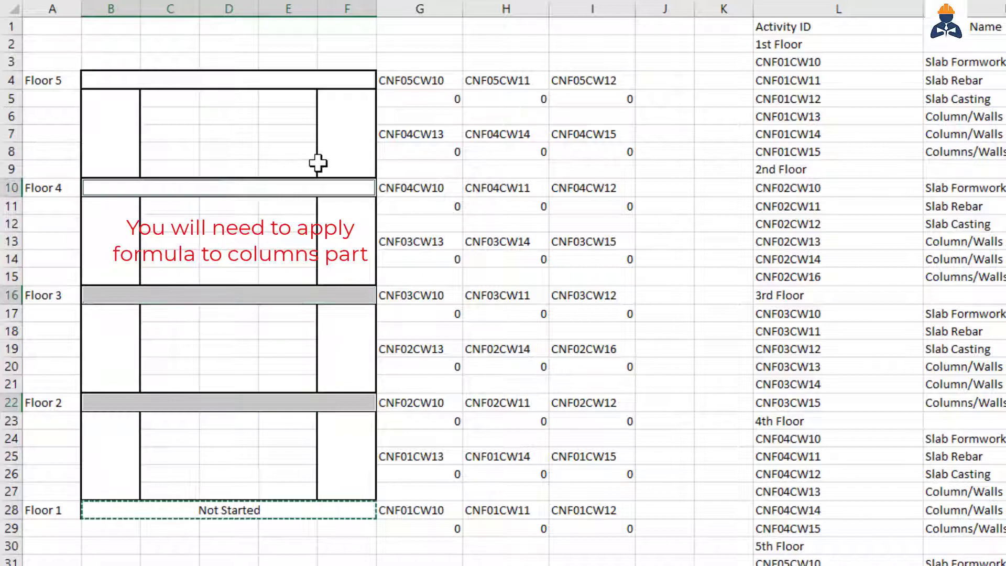
ctrl+click(330, 81)
key(ctrl+v)
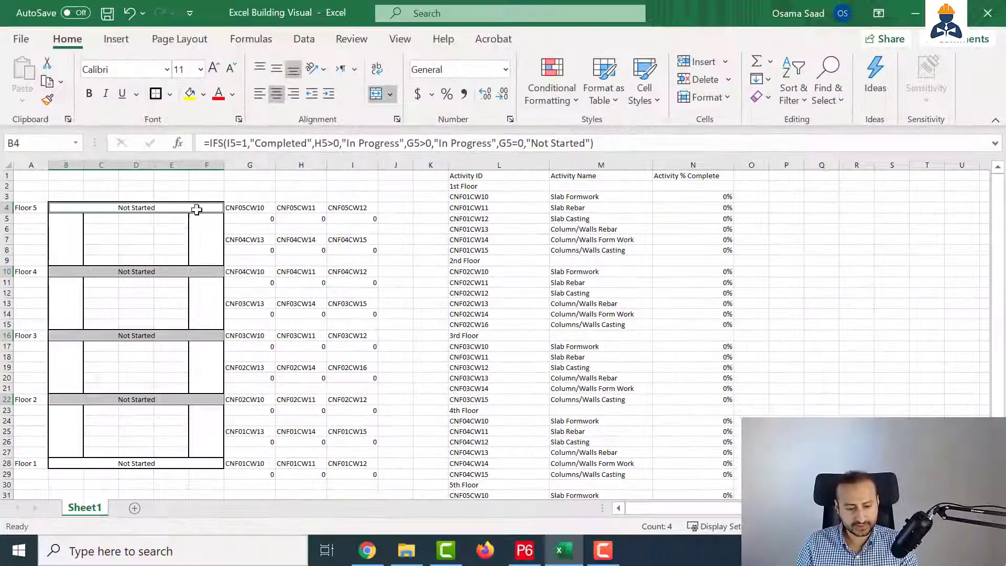
click(203, 312)
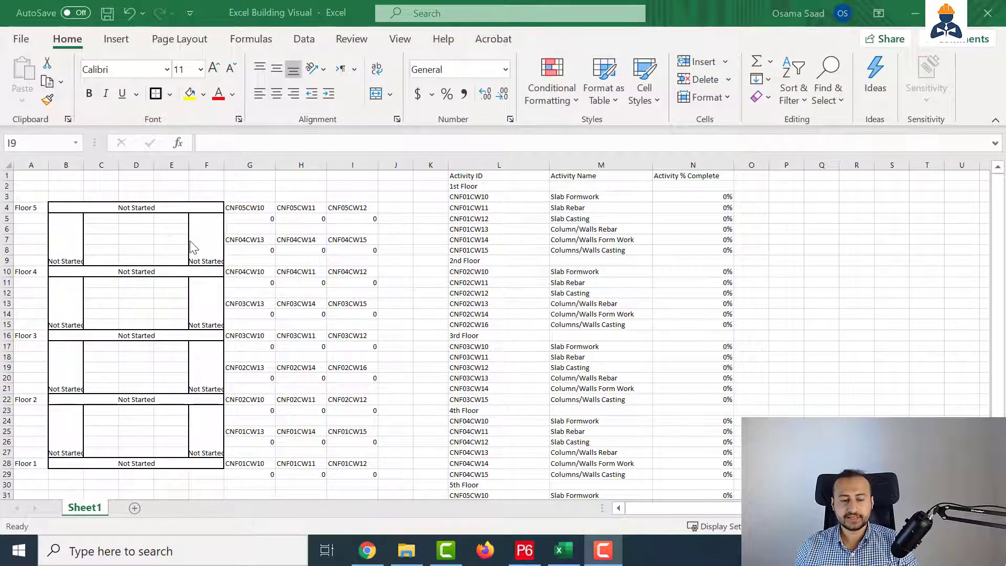
Step: Start a text-contains conditional formatting rule for "Completed" on the whole building range B4:F28, using a custom format
click(158, 208)
mouse_move(158, 209)
mouse_down()
mouse_move(168, 258)
mouse_move(166, 466)
mouse_up()
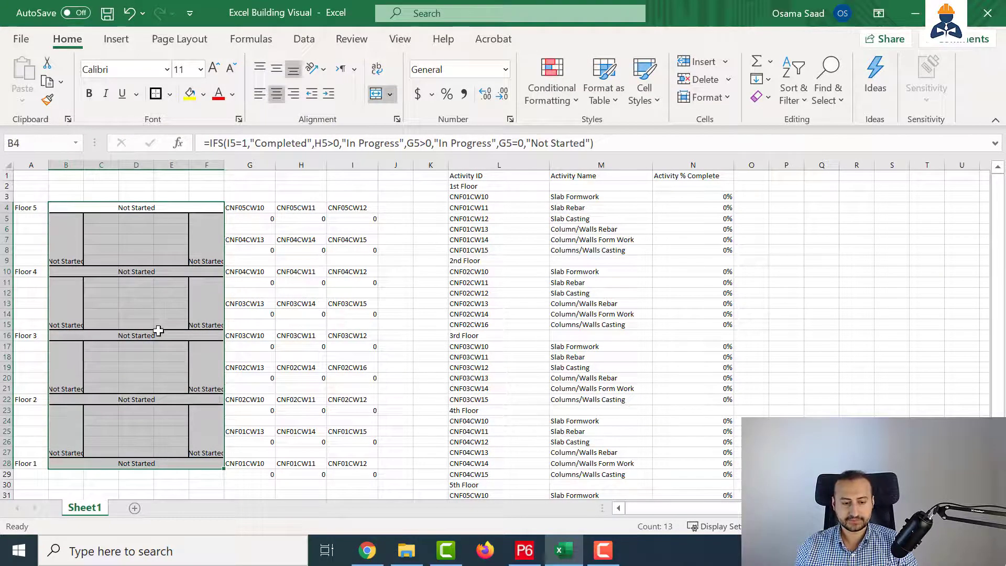
click(569, 101)
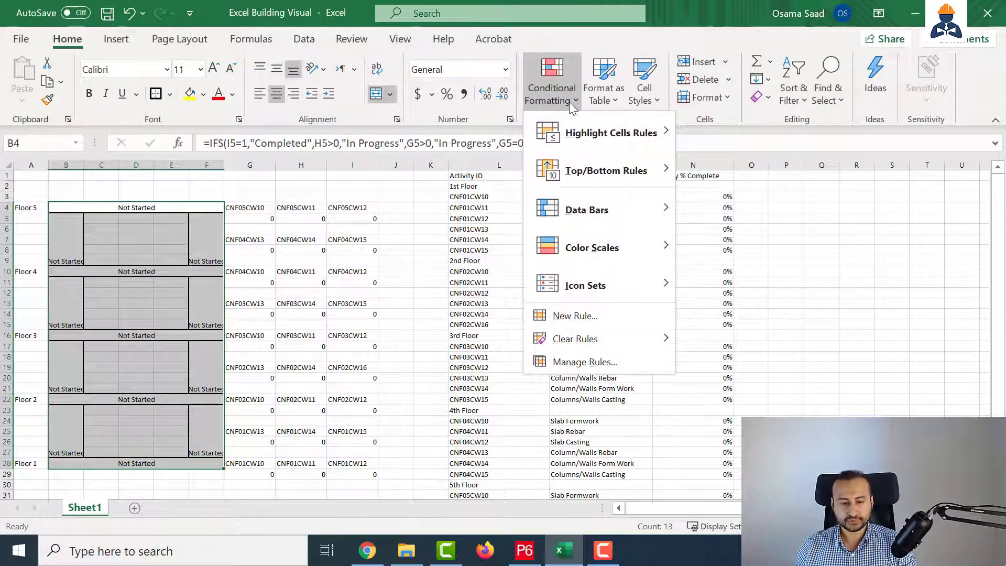
mouse_move(624, 135)
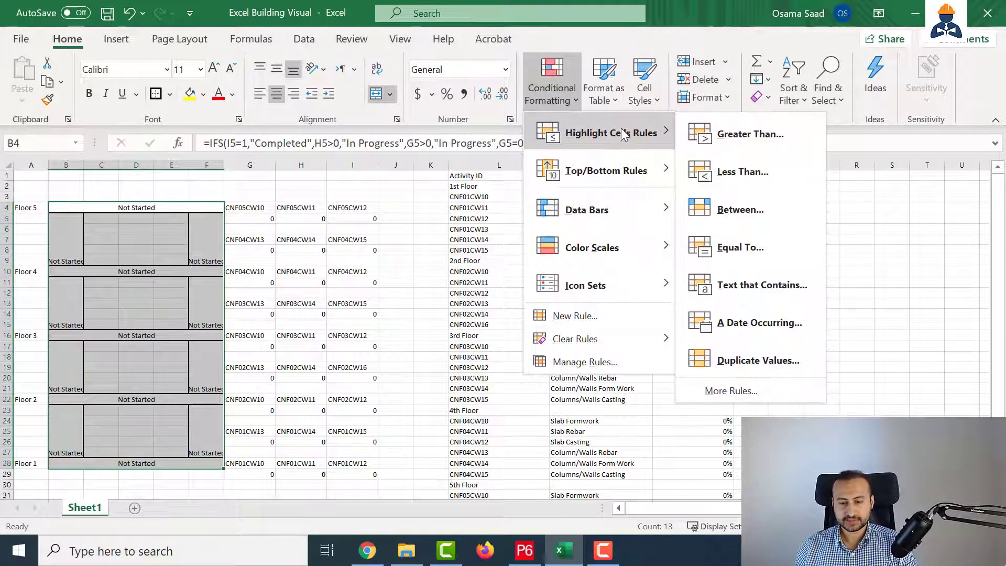
click(776, 288)
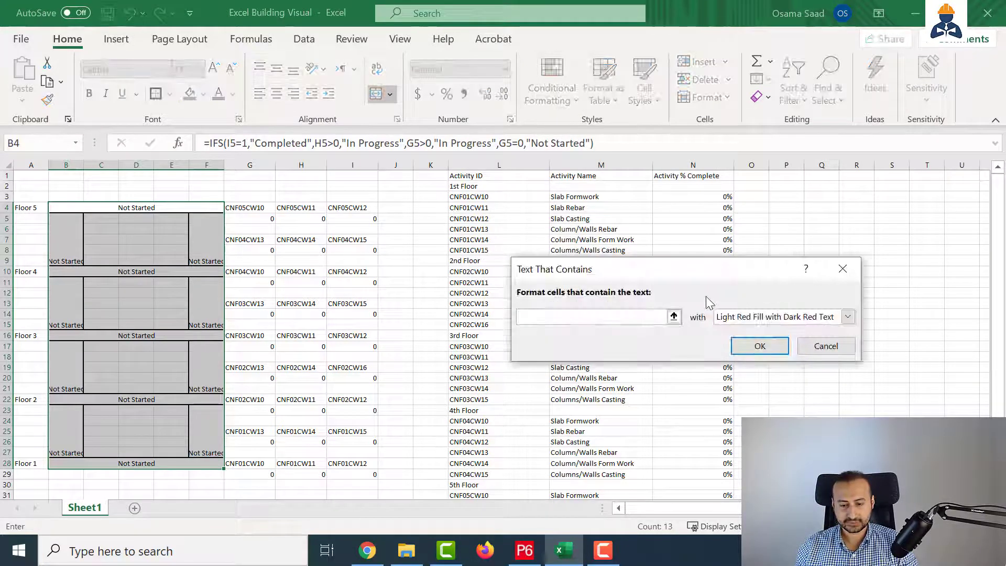
text(Com)
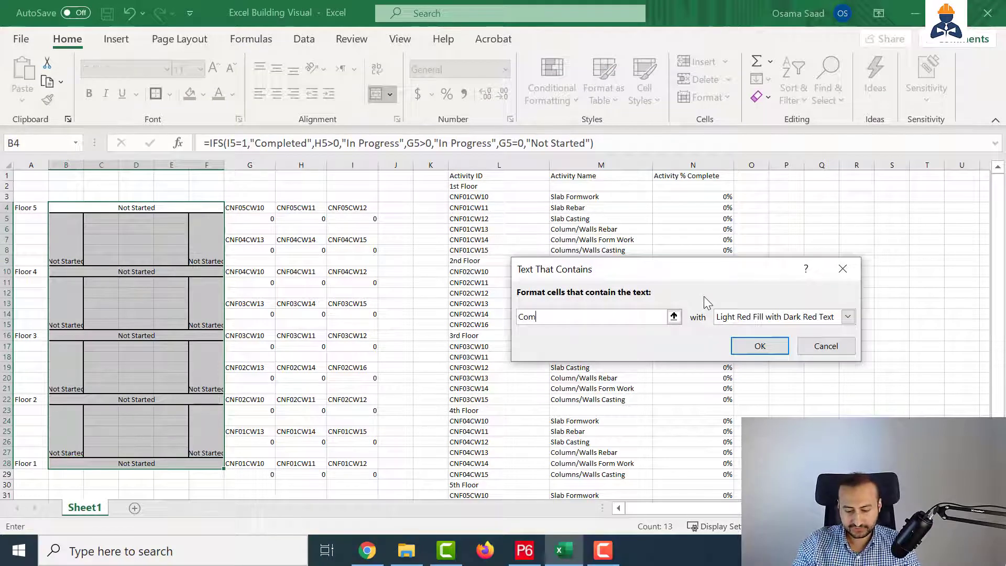
text(pl)
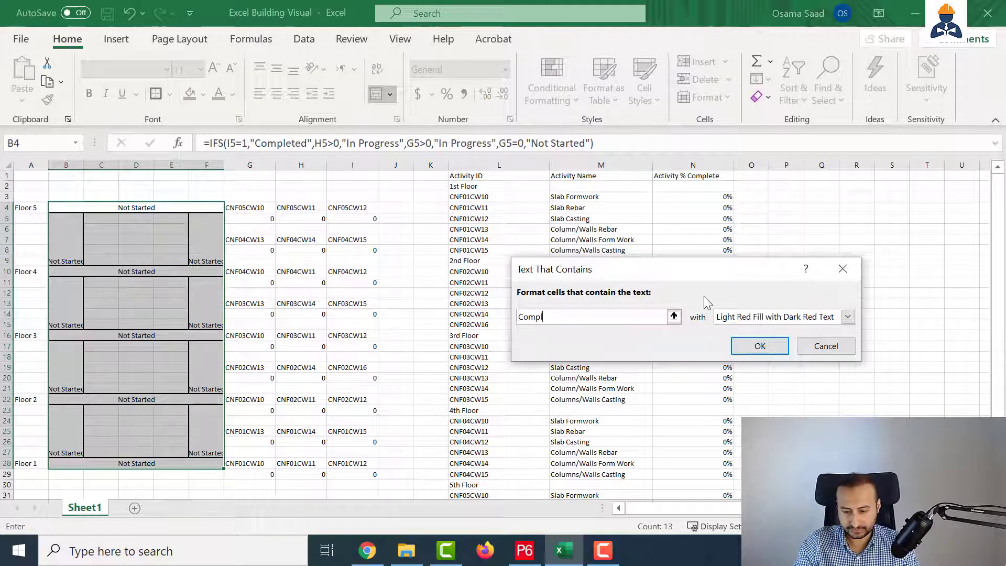
text(eted)
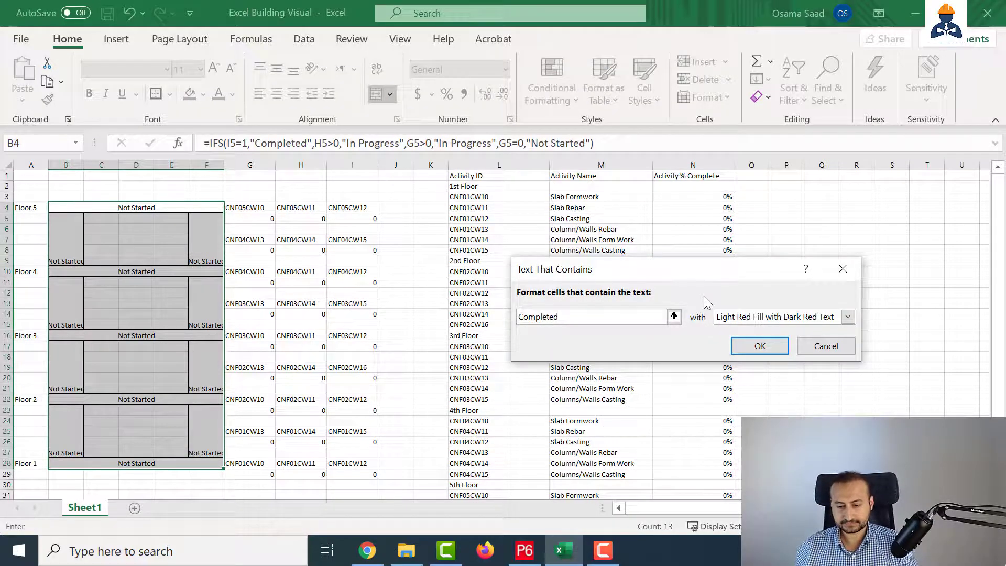
click(735, 318)
click(745, 397)
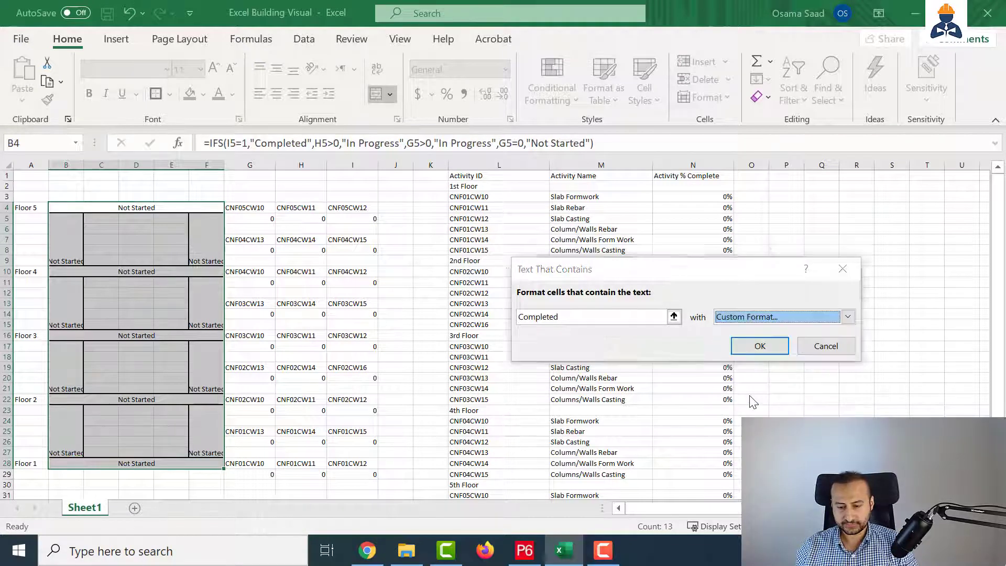
Step: Set the Completed format's fill to the standard green and copy its hex code 00B050
click(606, 107)
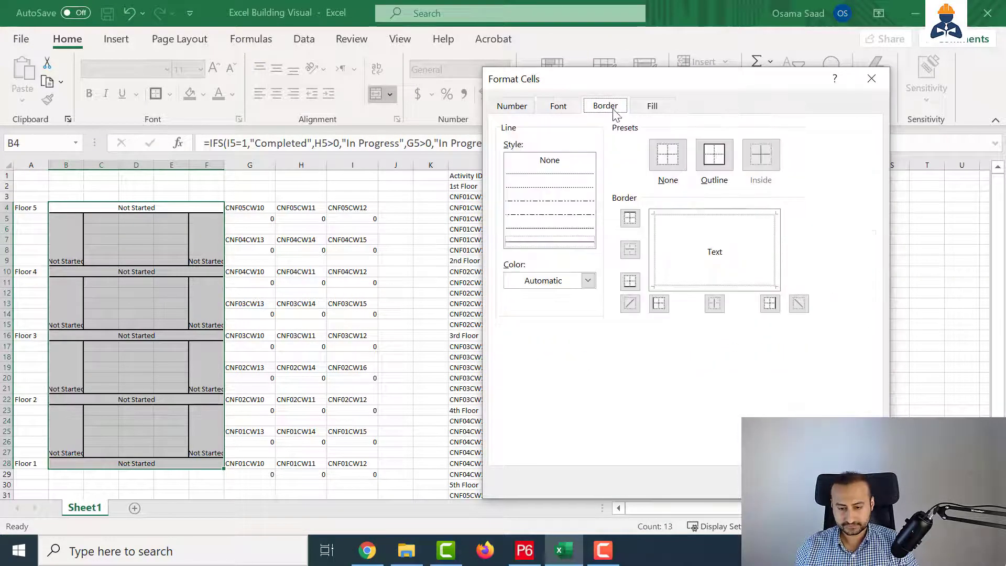
click(653, 107)
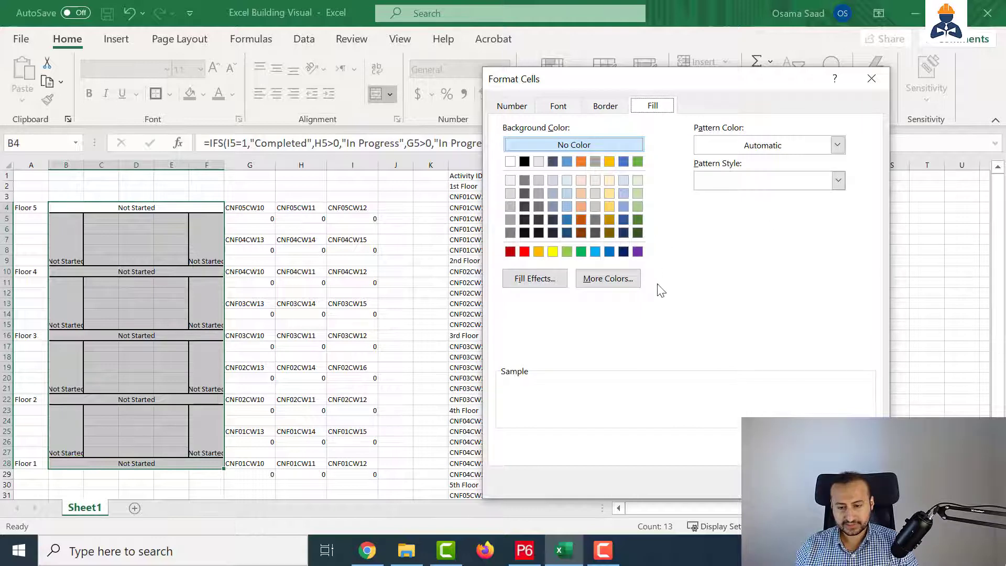
click(581, 252)
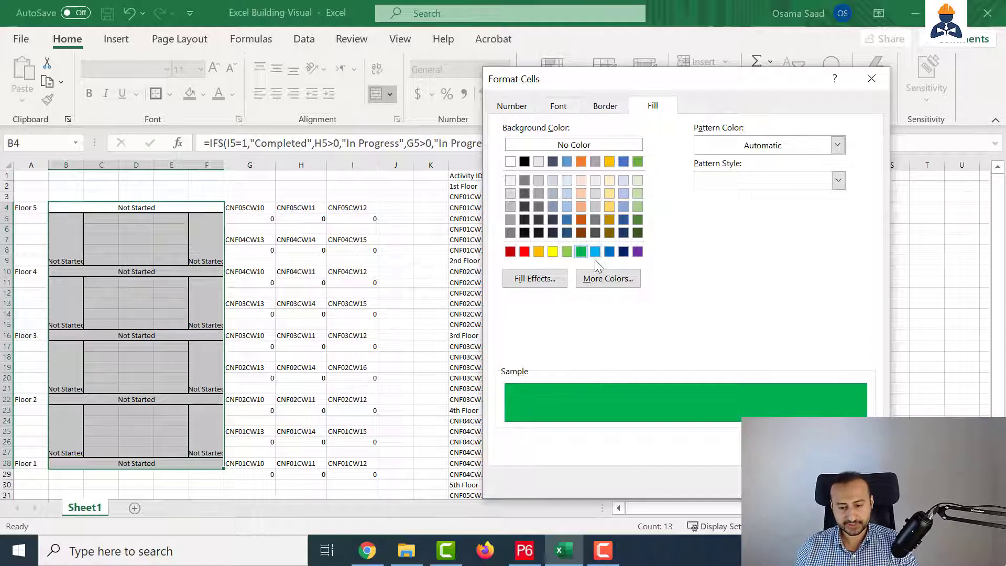
click(606, 278)
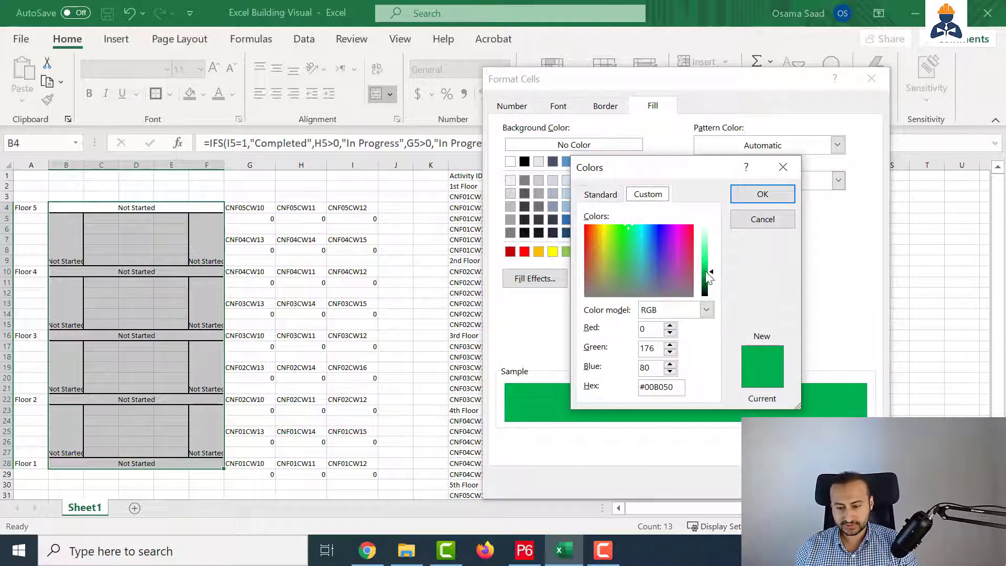
double_click(663, 386)
key(ctrl+c)
right_click(665, 388)
click(697, 418)
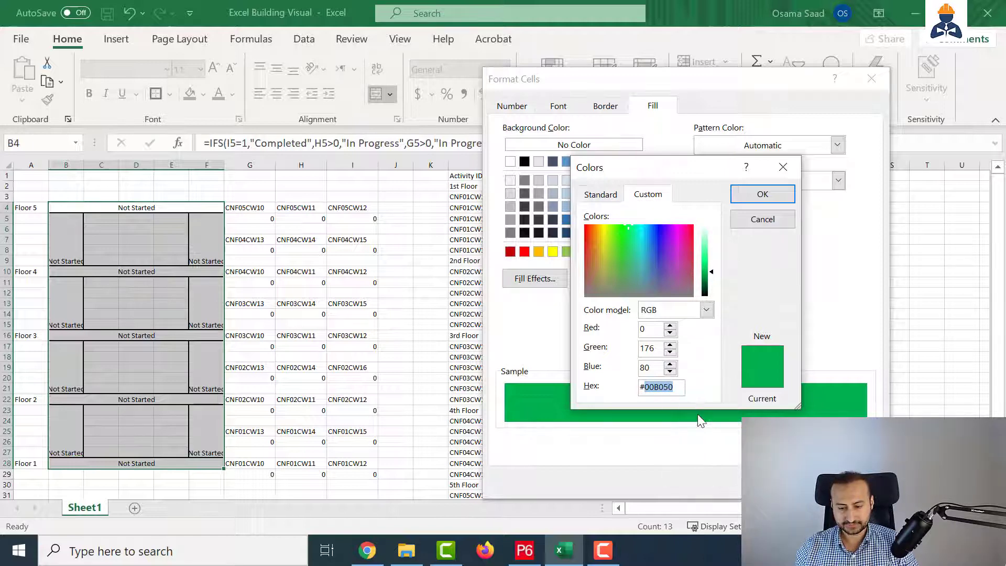
click(759, 198)
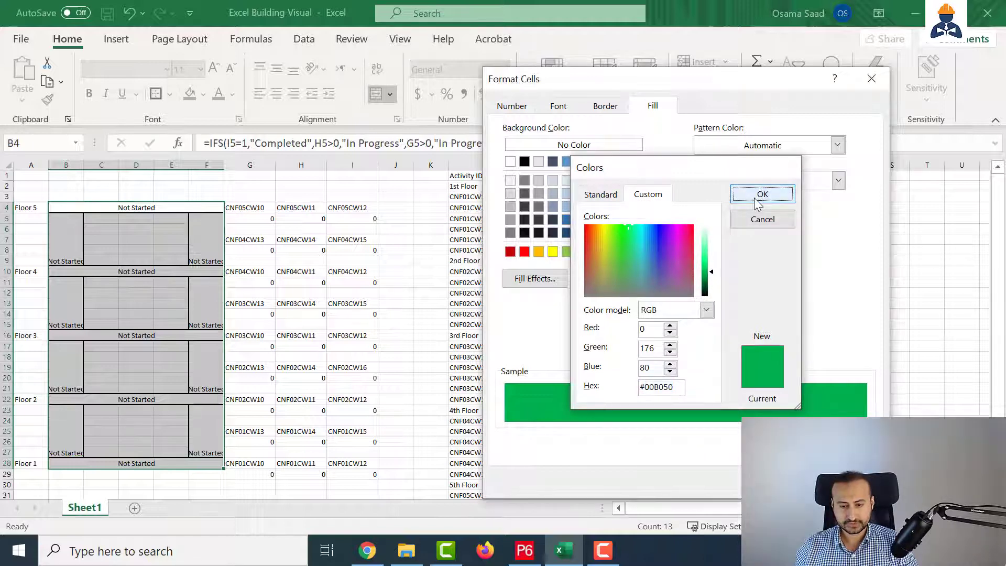
Step: Set the Completed format's font color to the same green, hex #00B050, and apply the rule
click(559, 107)
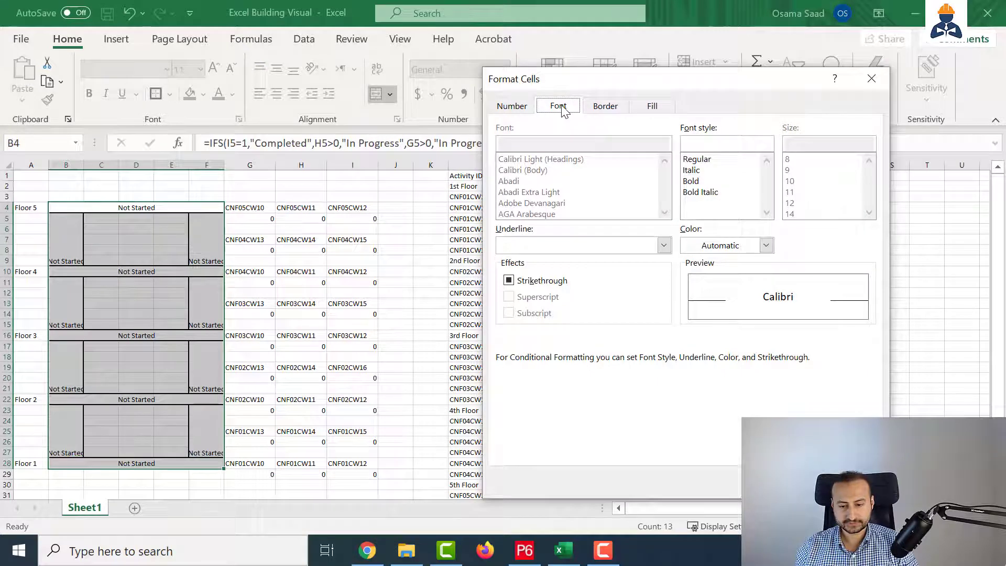
click(718, 251)
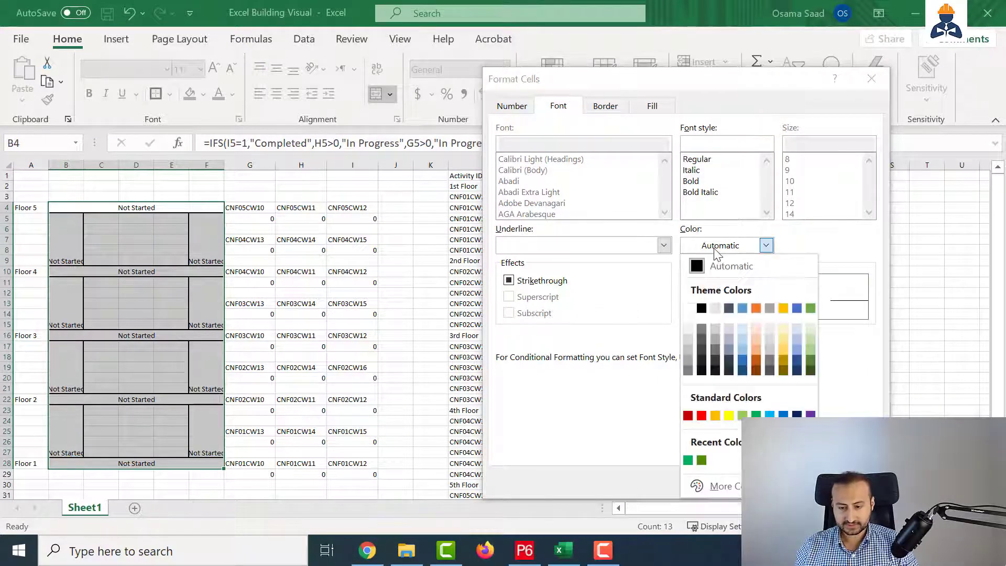
click(686, 482)
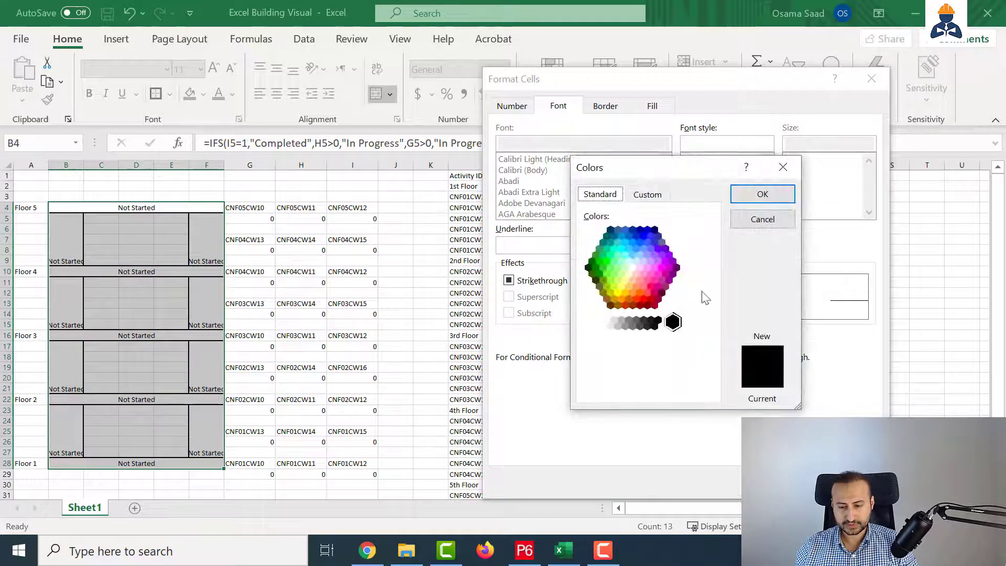
click(649, 195)
double_click(663, 388)
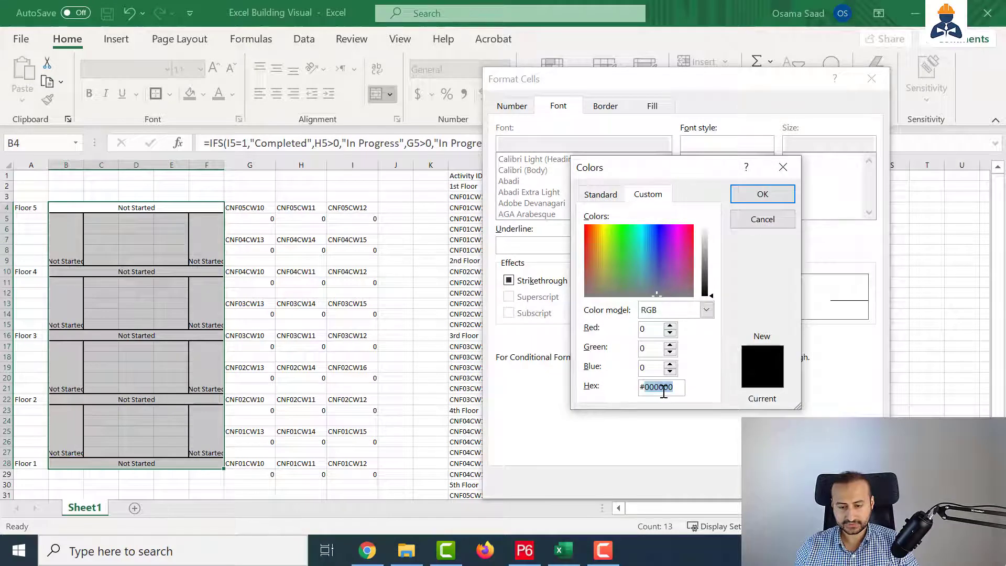
key(ctrl+v)
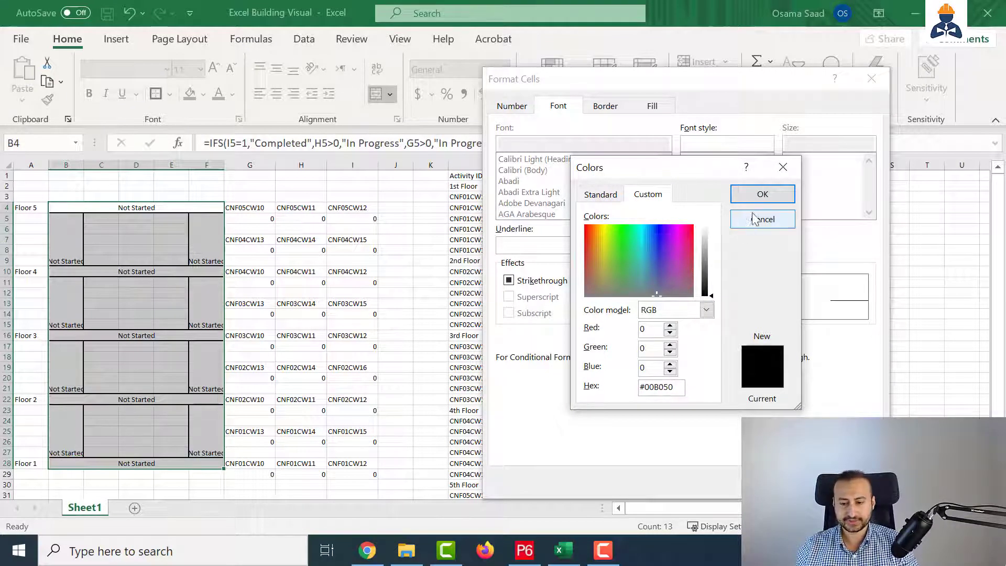
click(762, 194)
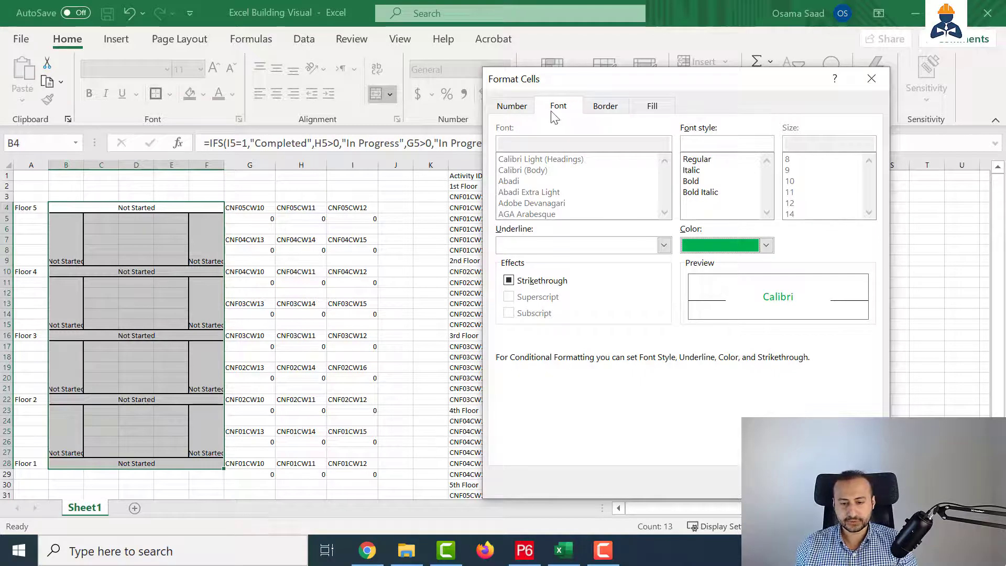
click(721, 254)
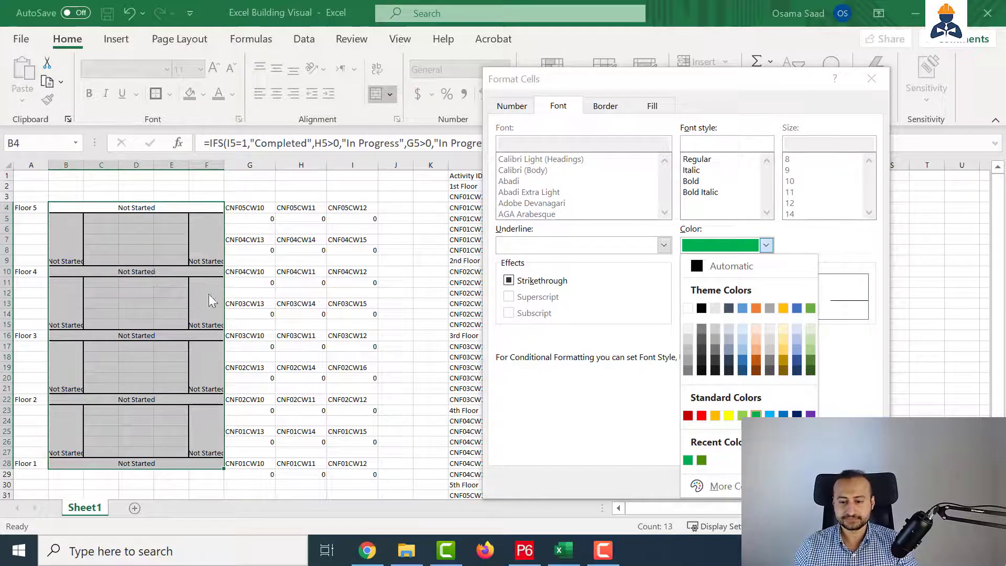
click(839, 243)
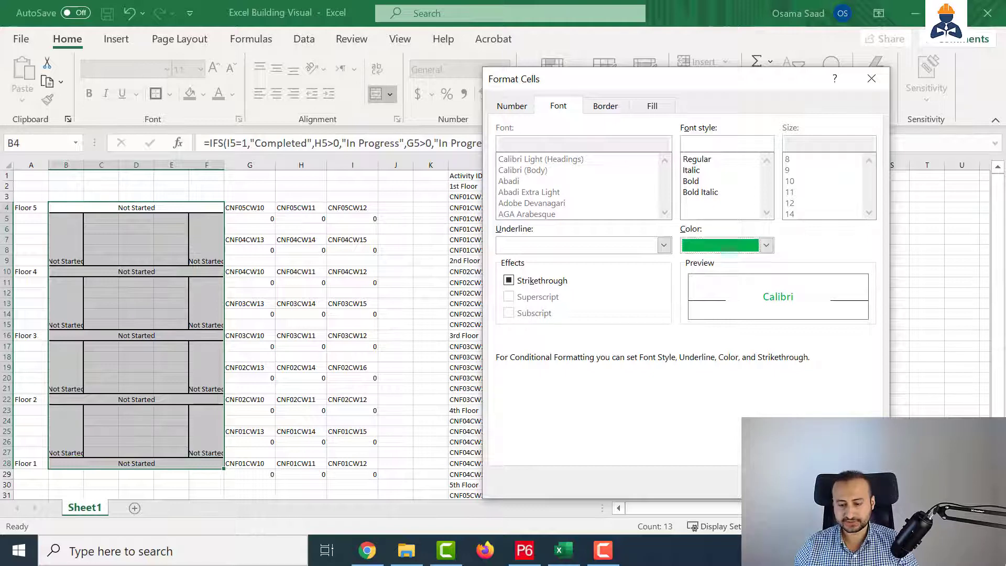
click(801, 482)
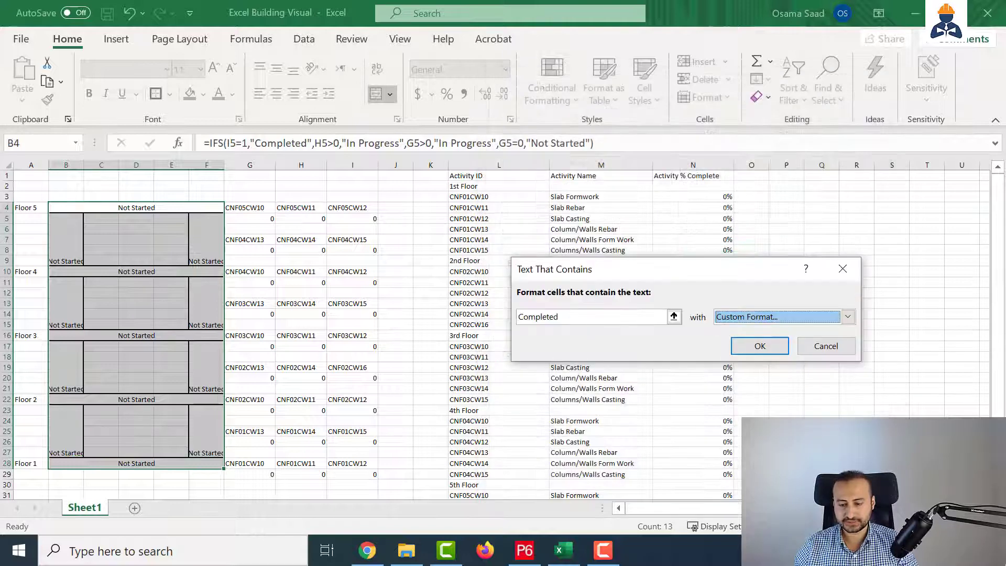
click(757, 352)
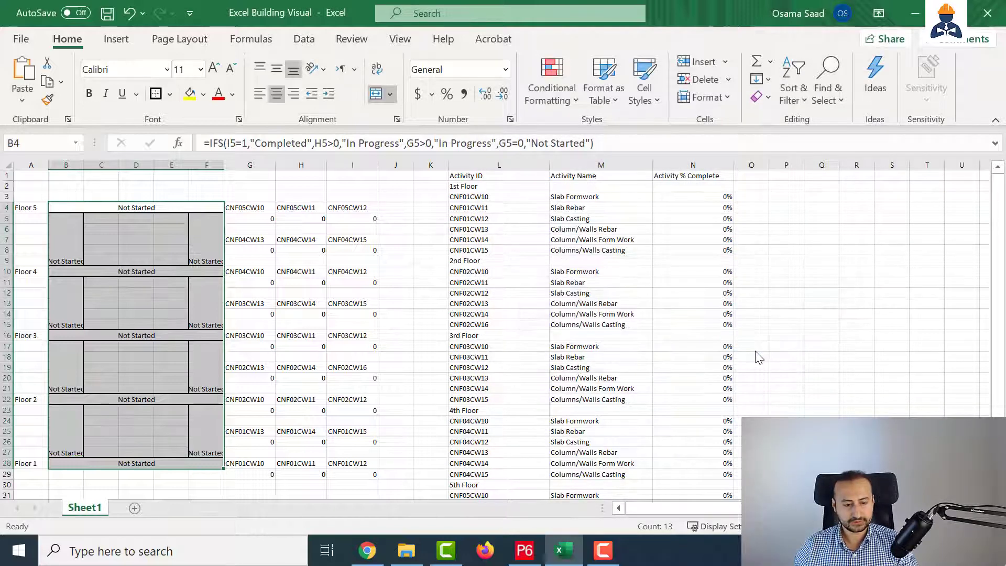
Step: Start a text-contains conditional formatting rule for "In Progress" on the same building range, using a custom format
click(562, 101)
mouse_move(573, 133)
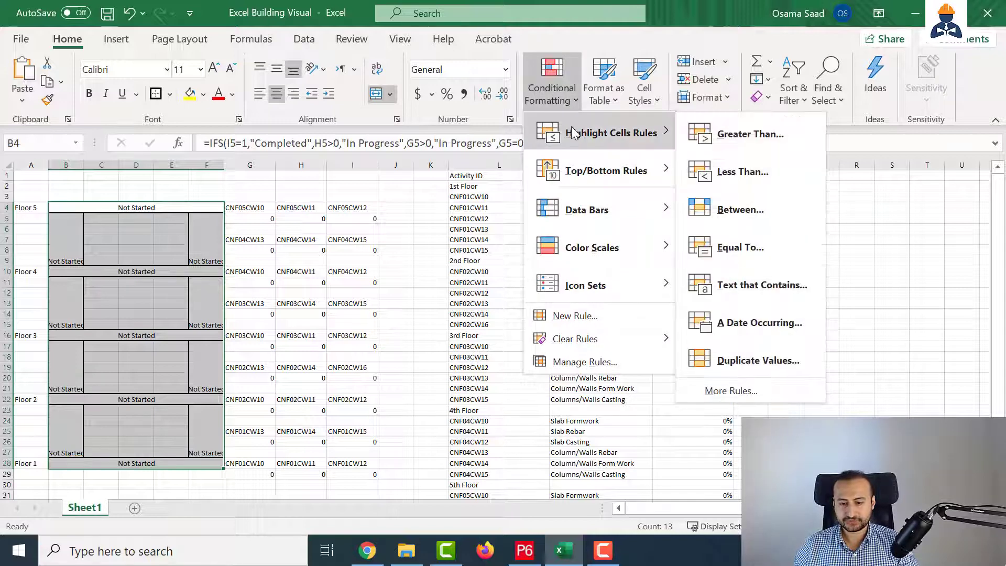
click(759, 283)
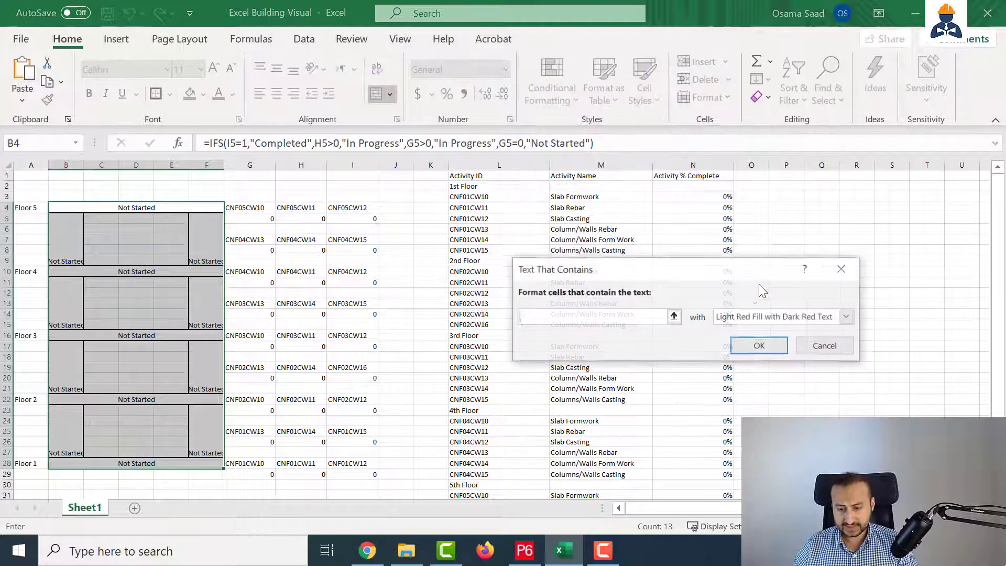
text(In )
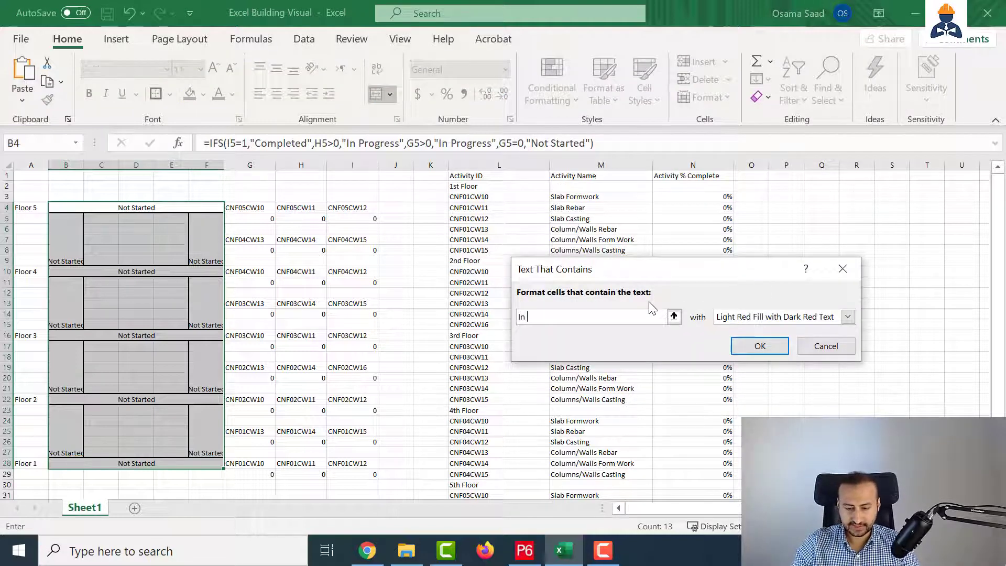
text(Progress)
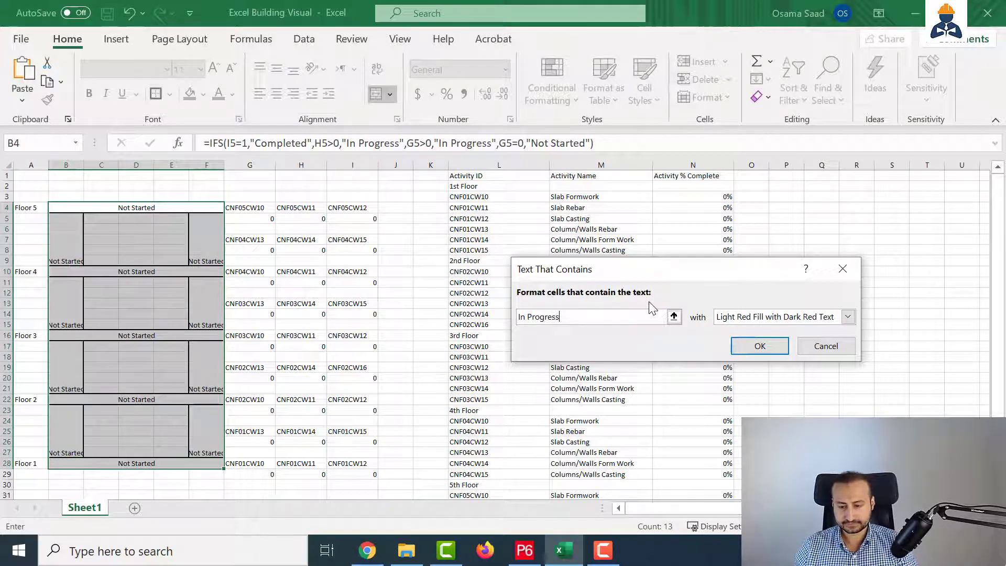
click(746, 317)
click(743, 397)
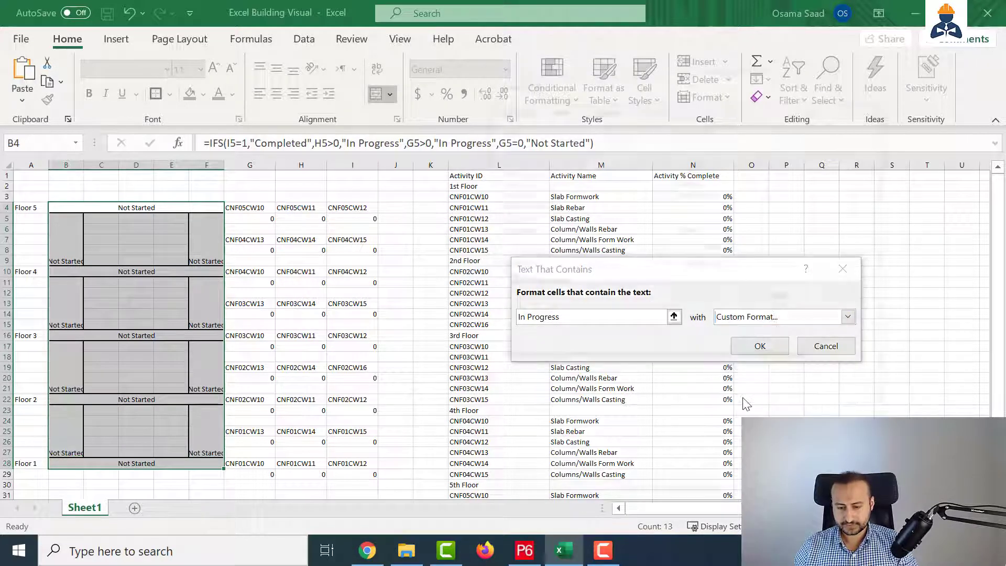
Step: Set the In Progress format's fill to the standard orange and copy its hex code FFC000
click(653, 109)
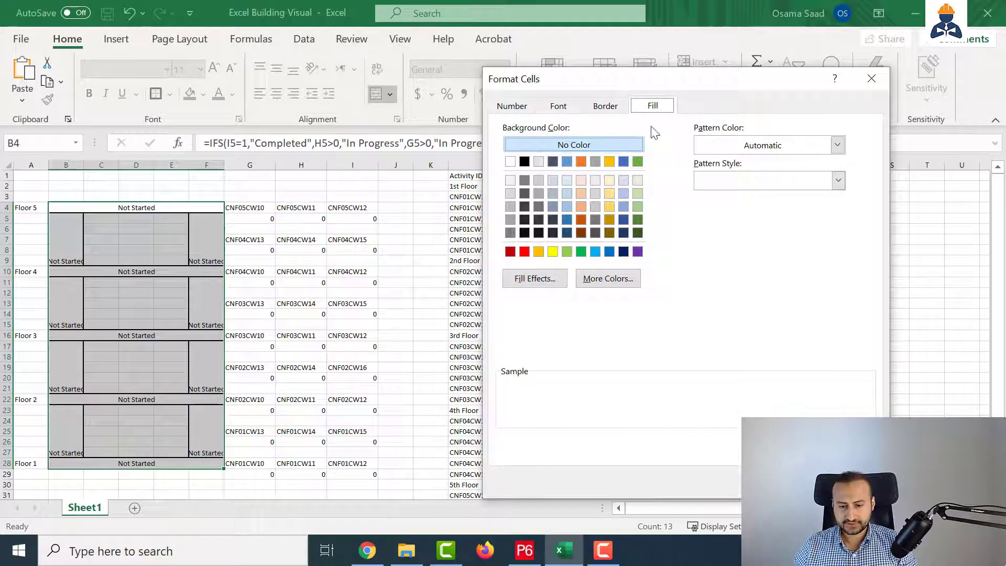
click(538, 253)
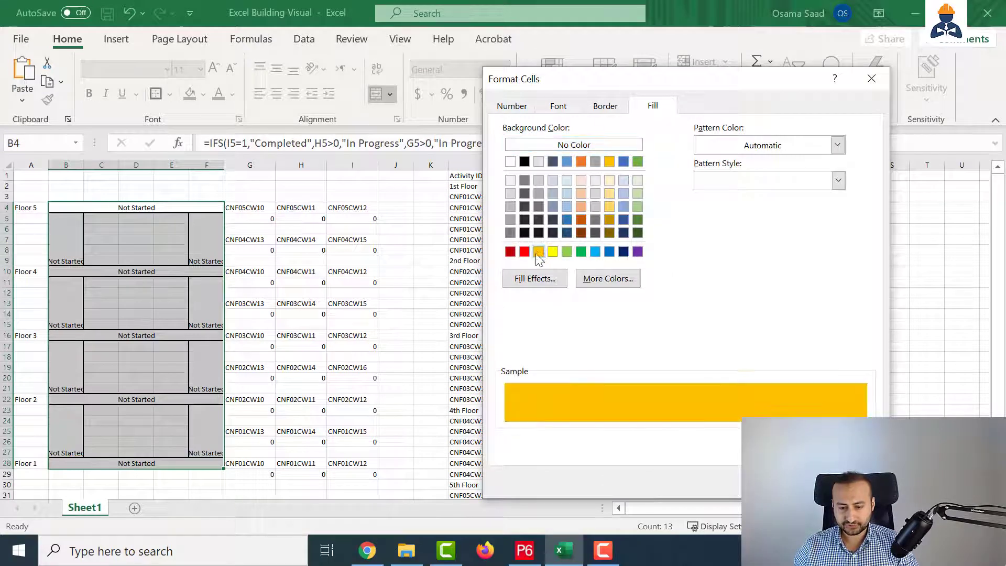
click(604, 282)
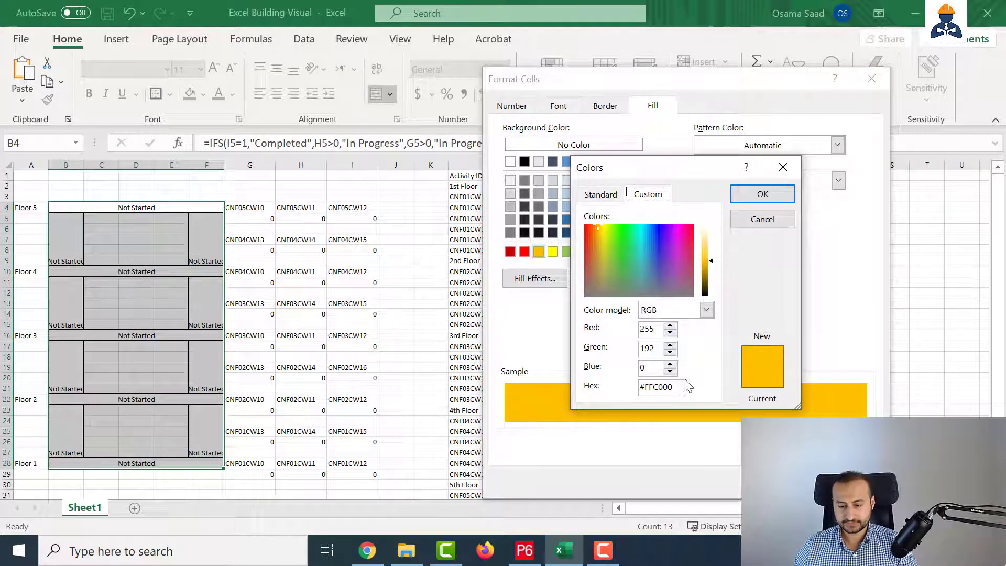
double_click(666, 386)
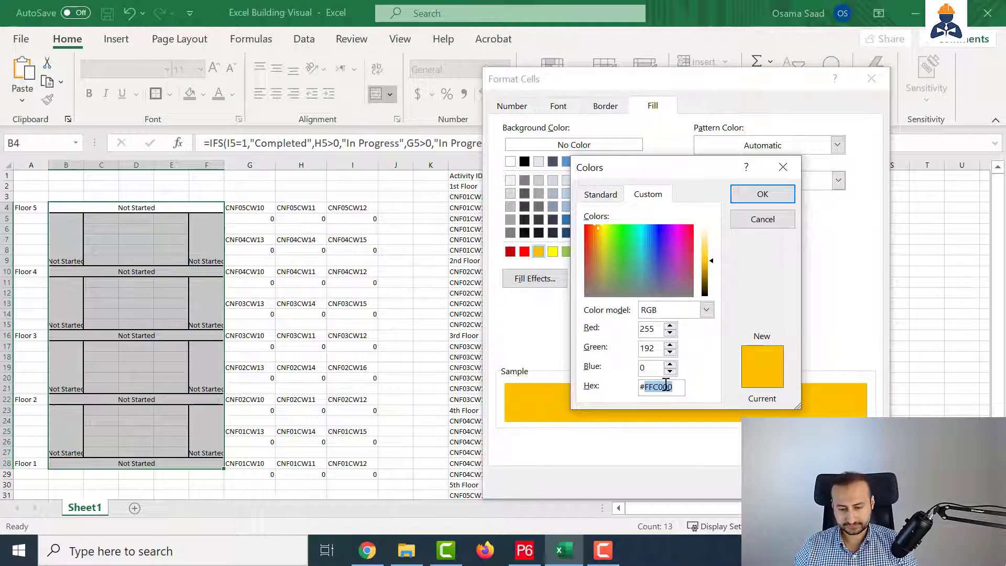
right_click(665, 385)
click(705, 413)
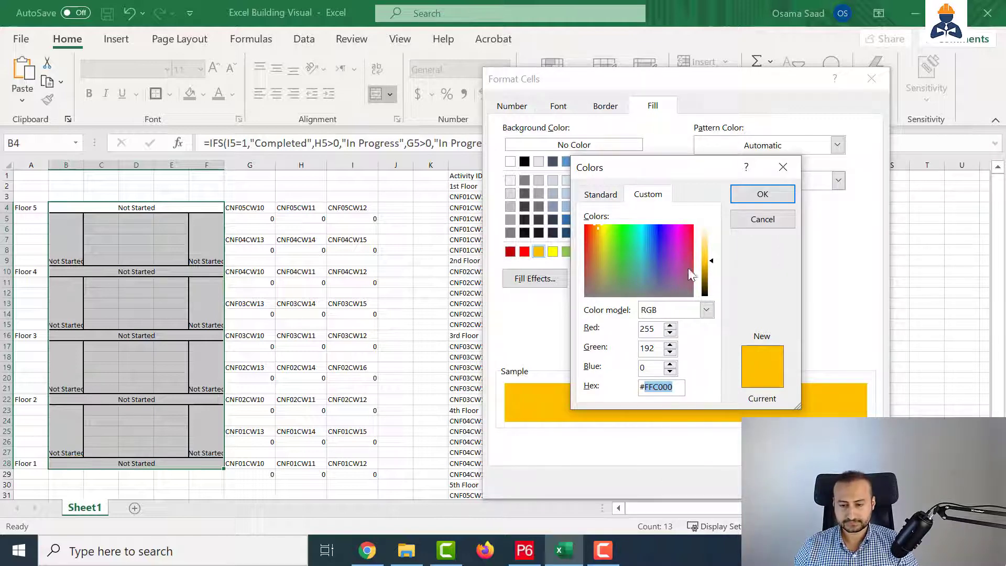
click(749, 199)
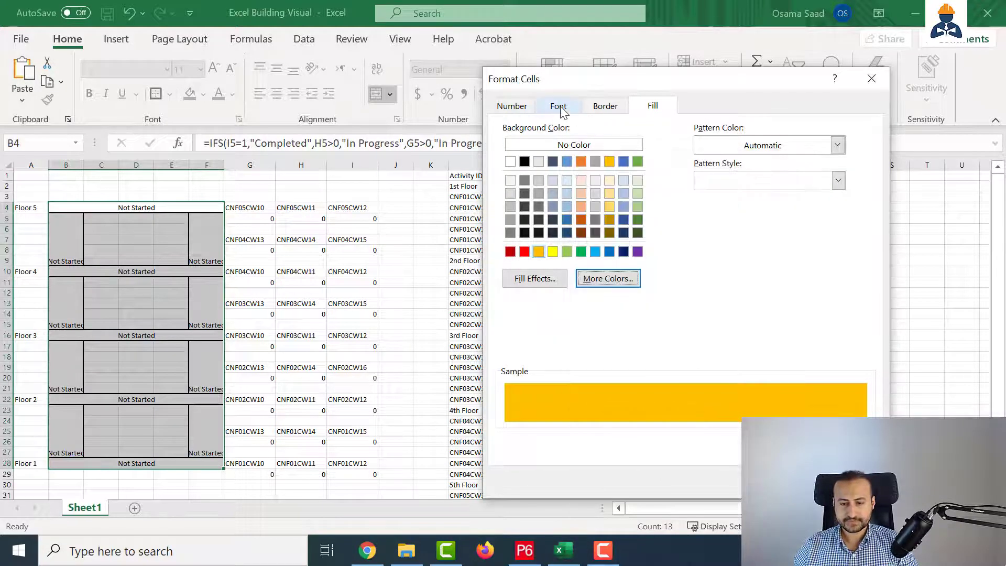
Step: Set the In Progress format's font color to the same orange, hex #FFC000, and apply the rule
click(560, 109)
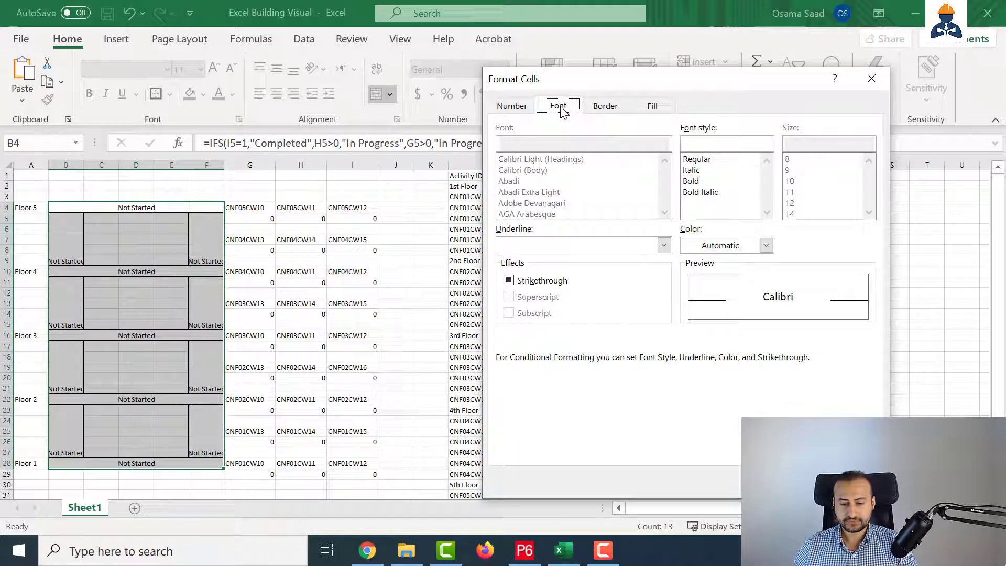
click(764, 245)
click(726, 487)
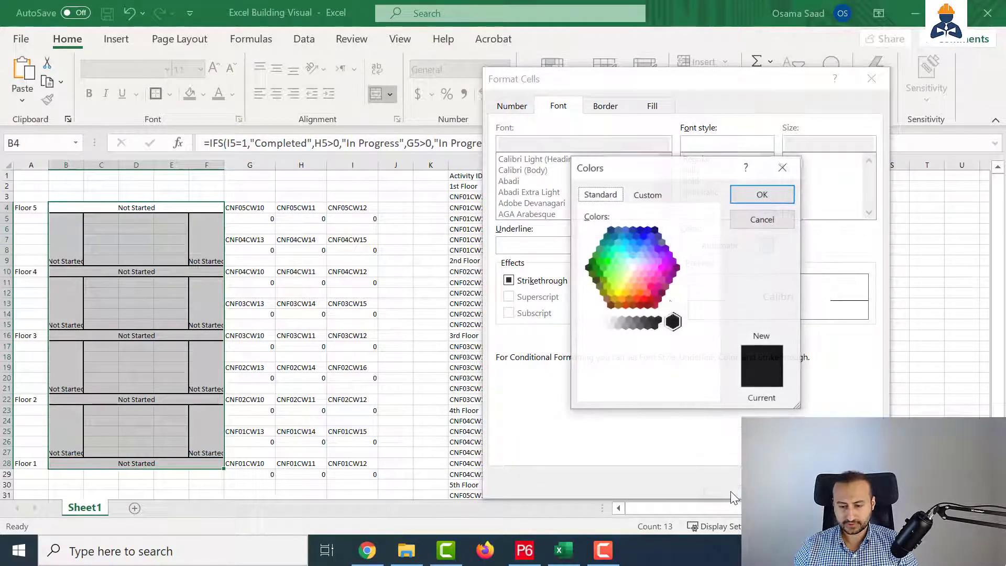
click(649, 194)
double_click(656, 387)
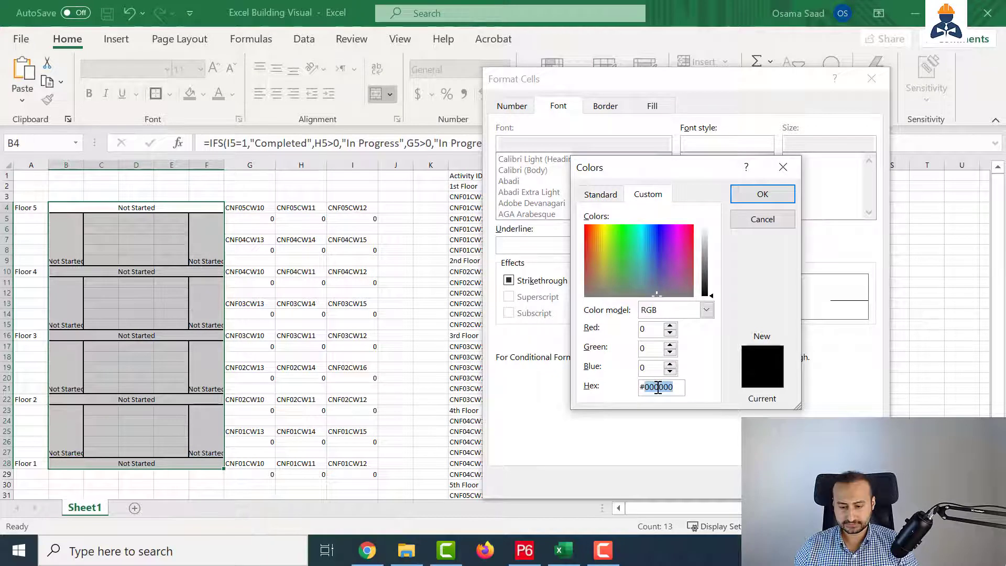
text(FFC000)
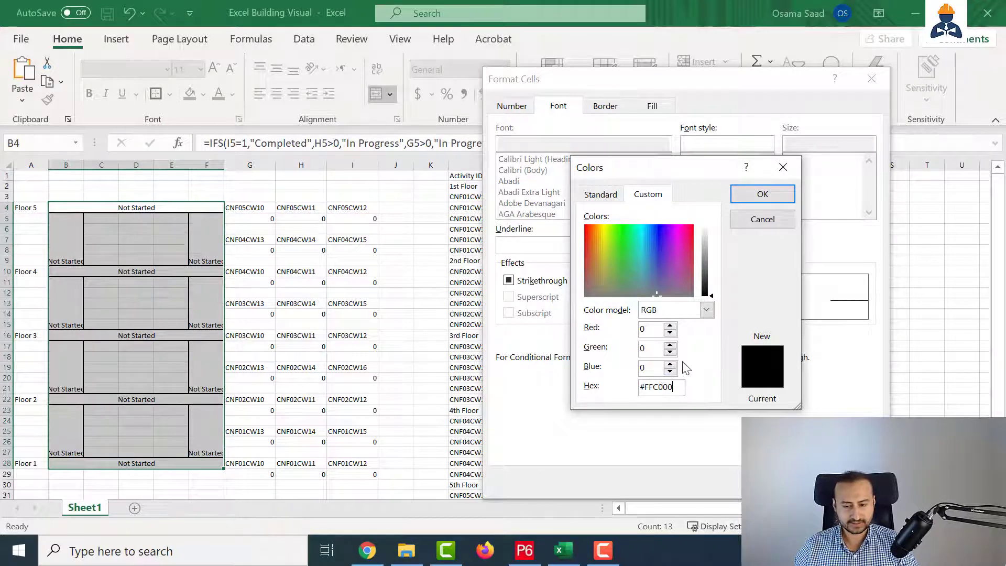
click(754, 195)
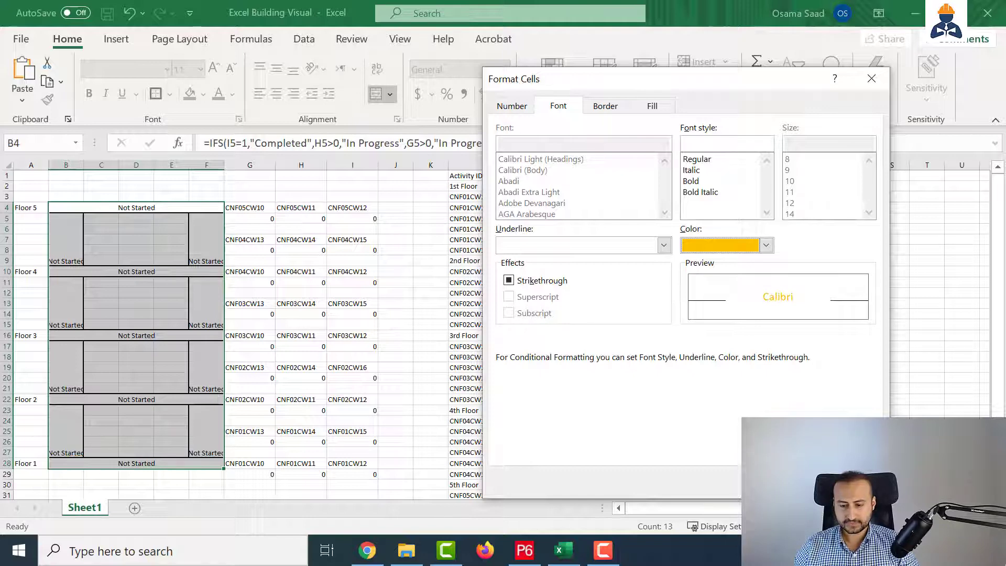
key(Return)
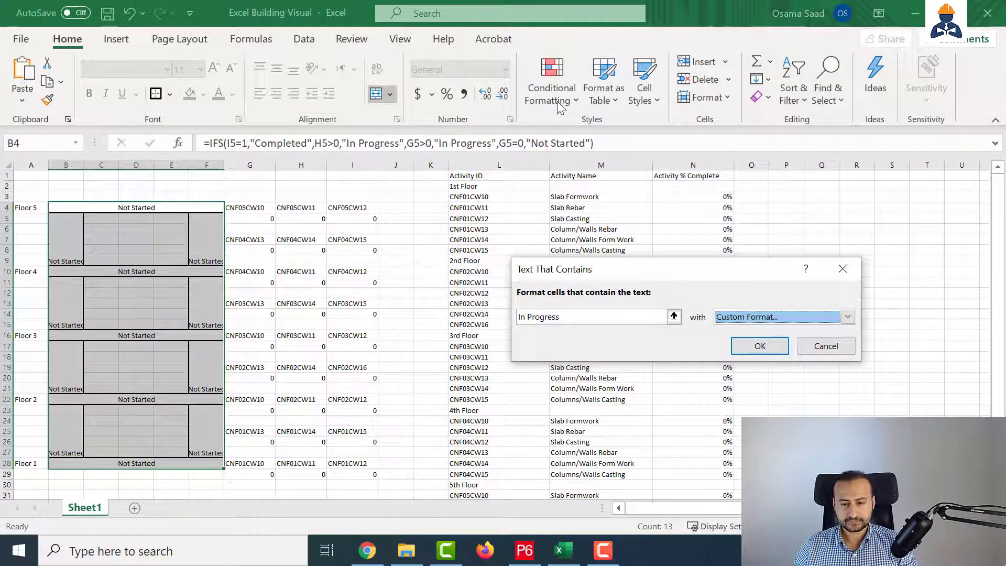
click(749, 346)
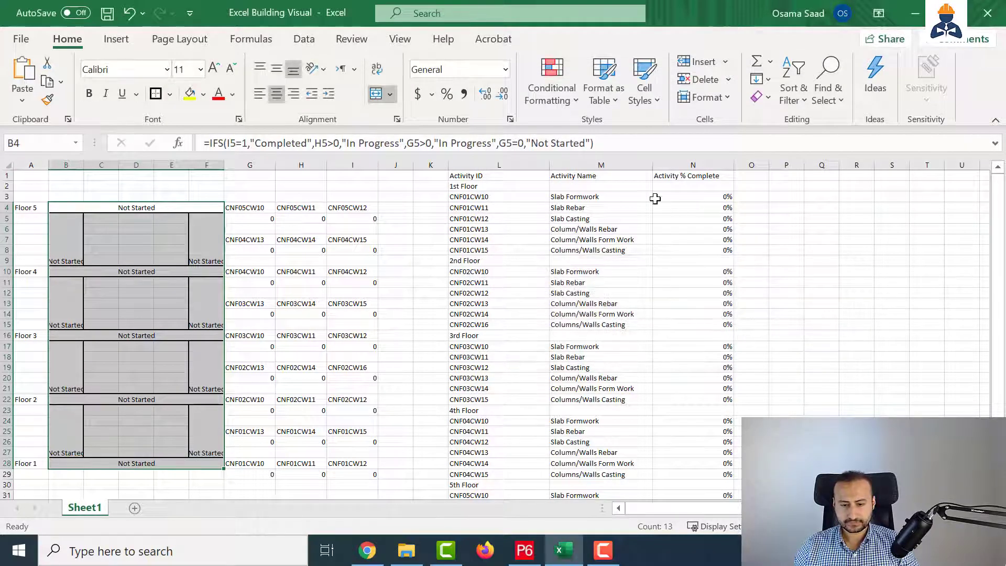
Step: Start a text-contains conditional formatting rule for "Not Started" on the same building range, using a custom format
click(566, 101)
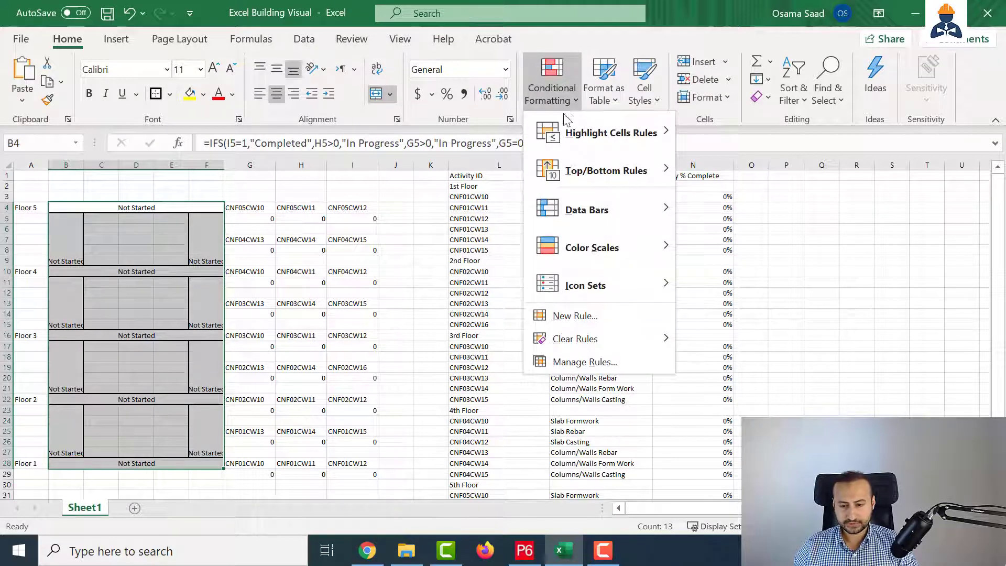
mouse_move(604, 134)
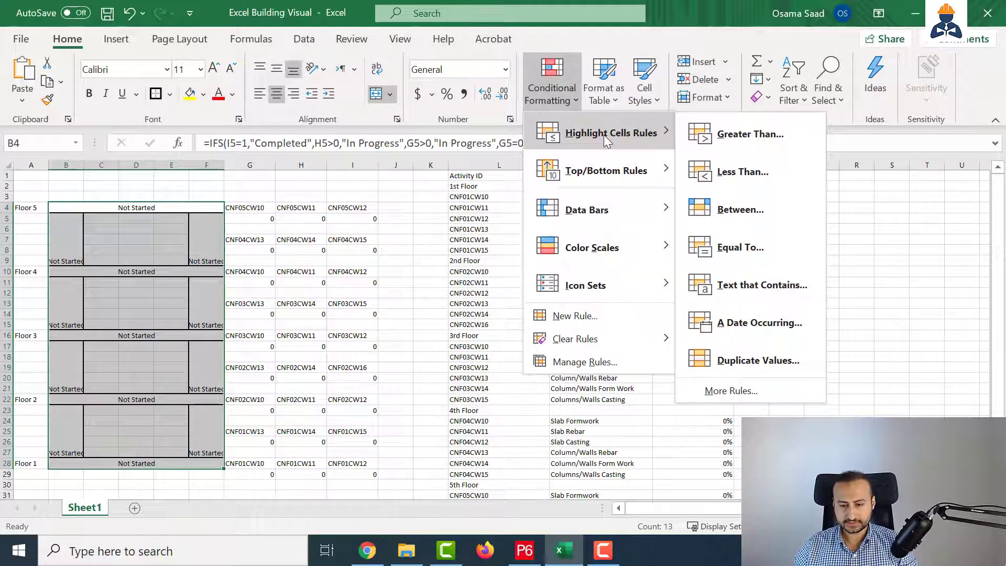
click(758, 286)
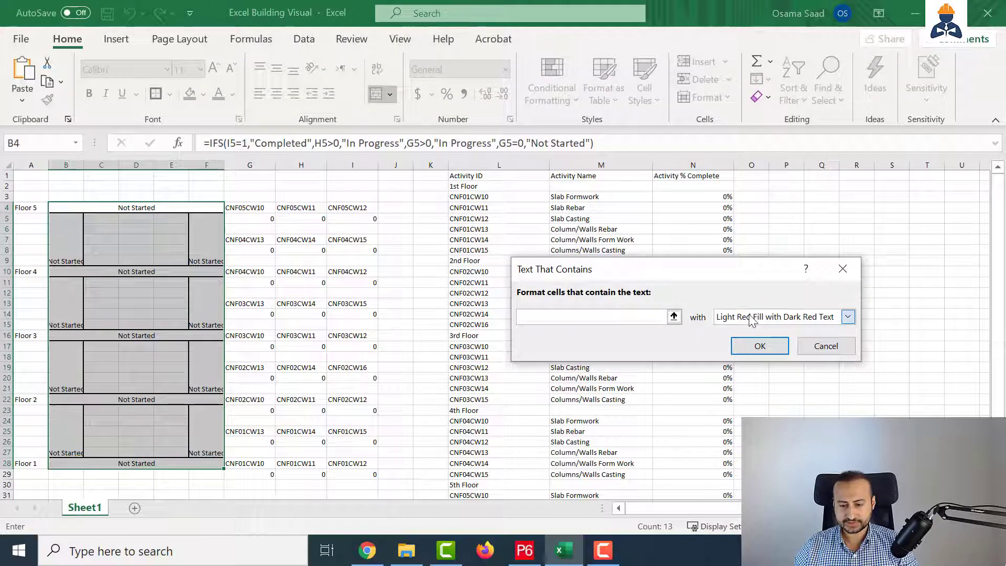
click(751, 317)
click(603, 316)
click(602, 313)
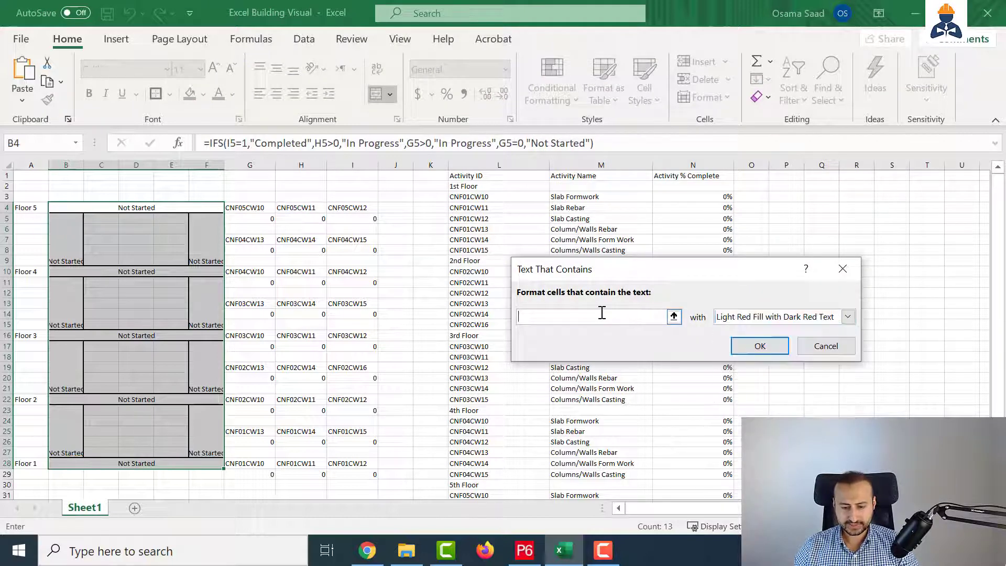
text(Not)
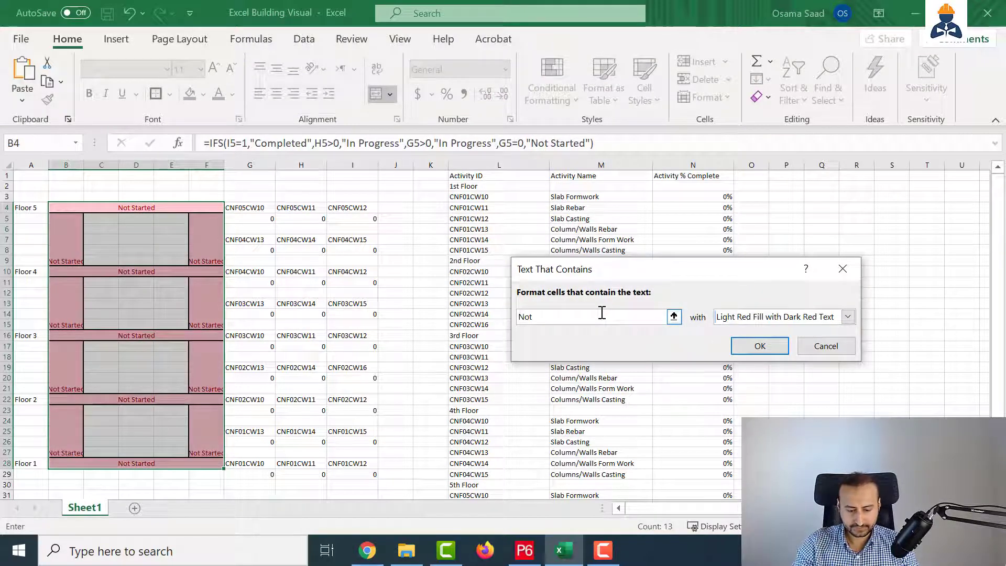
text( Started)
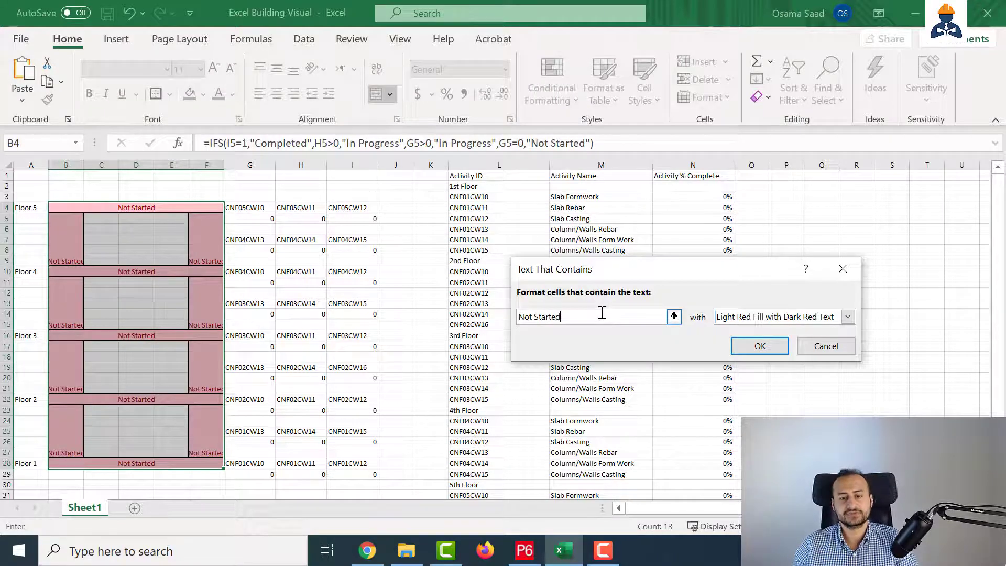
click(847, 317)
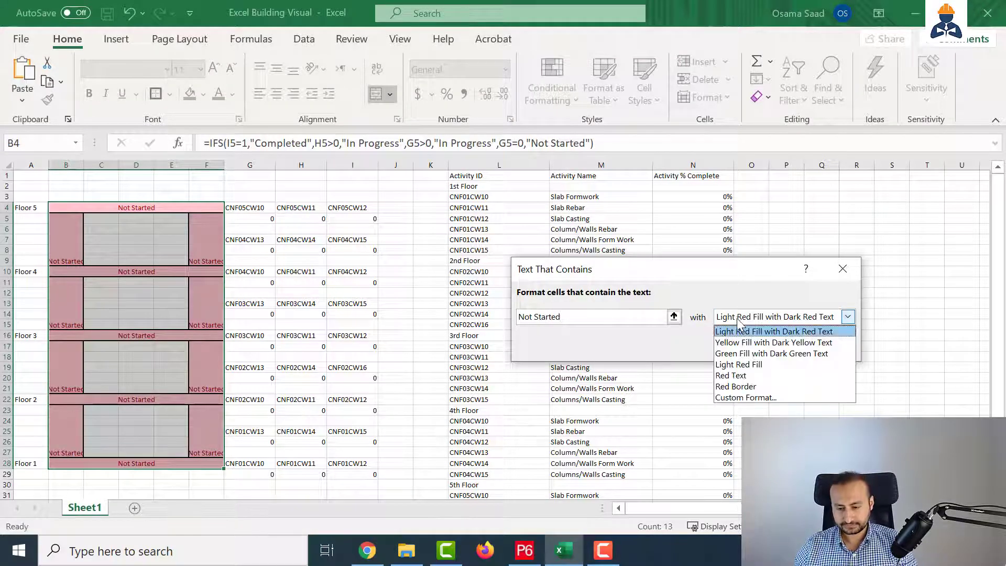
click(755, 400)
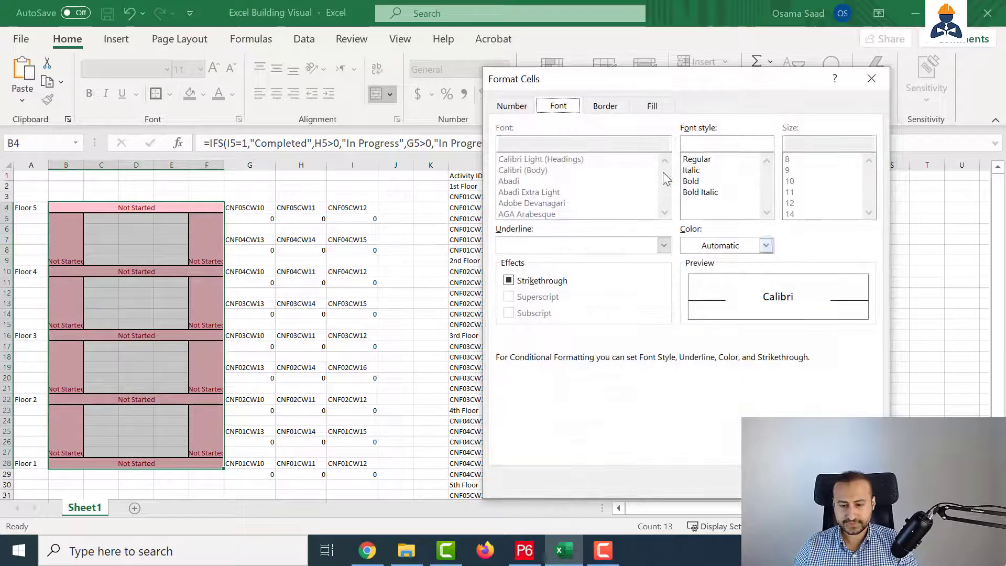
Step: Set the Not Started format's font color to white without a fill, apply the rule and deselect the building range
click(661, 110)
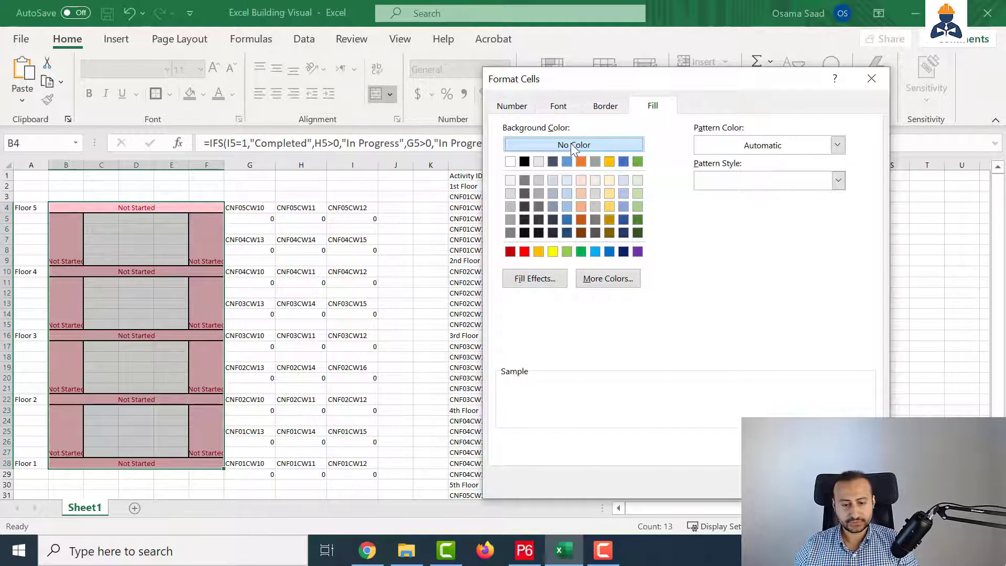
click(562, 106)
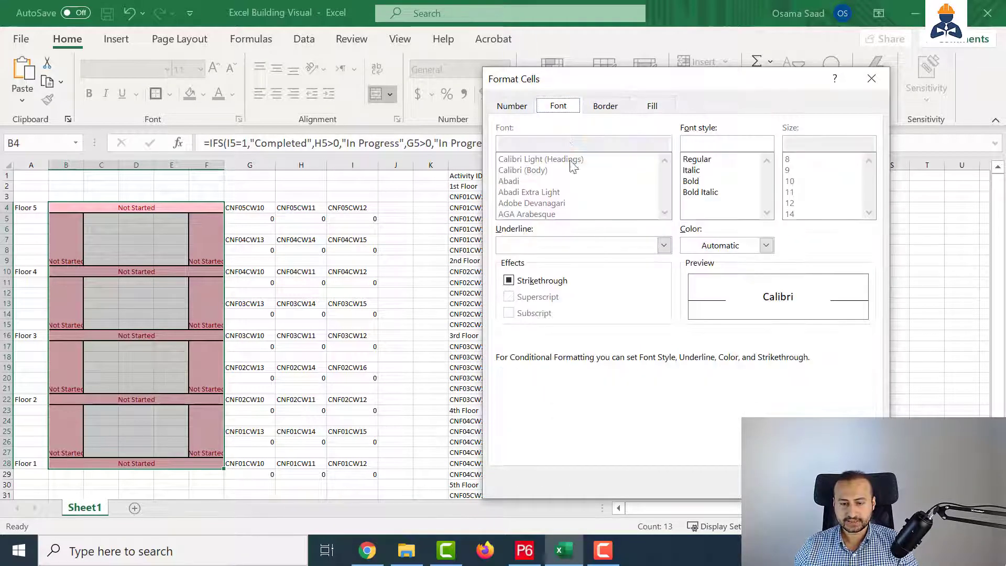
click(739, 250)
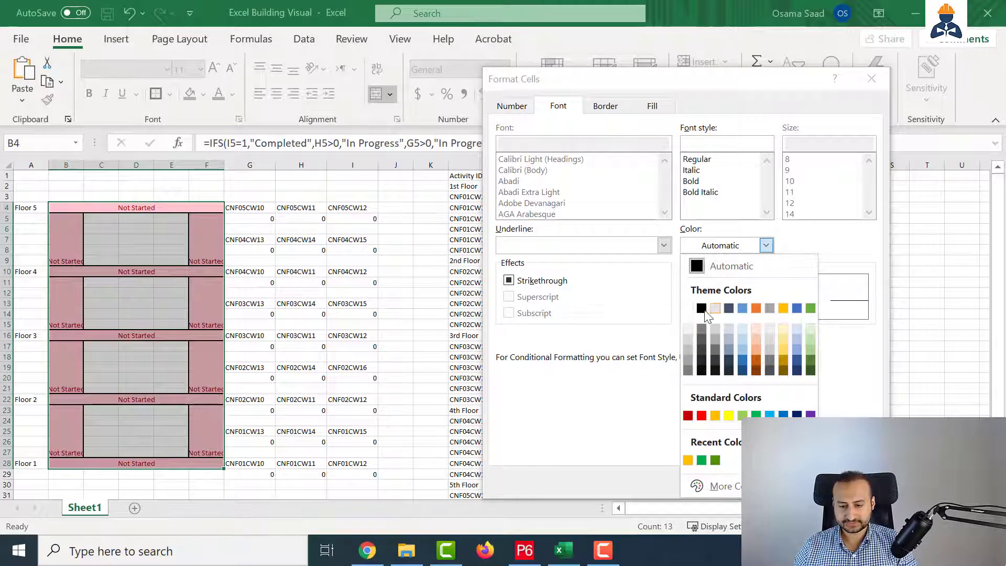
click(714, 308)
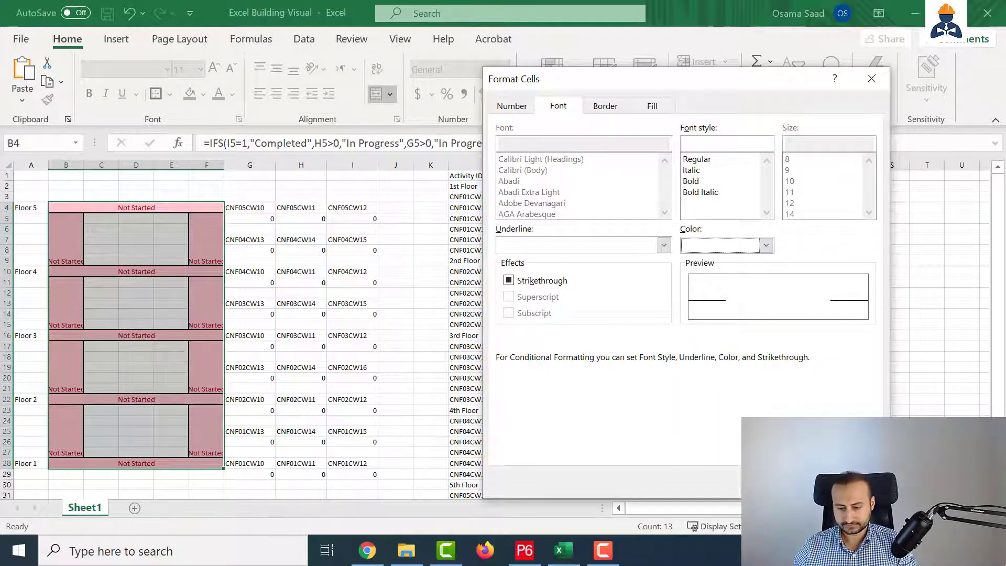
key(Return)
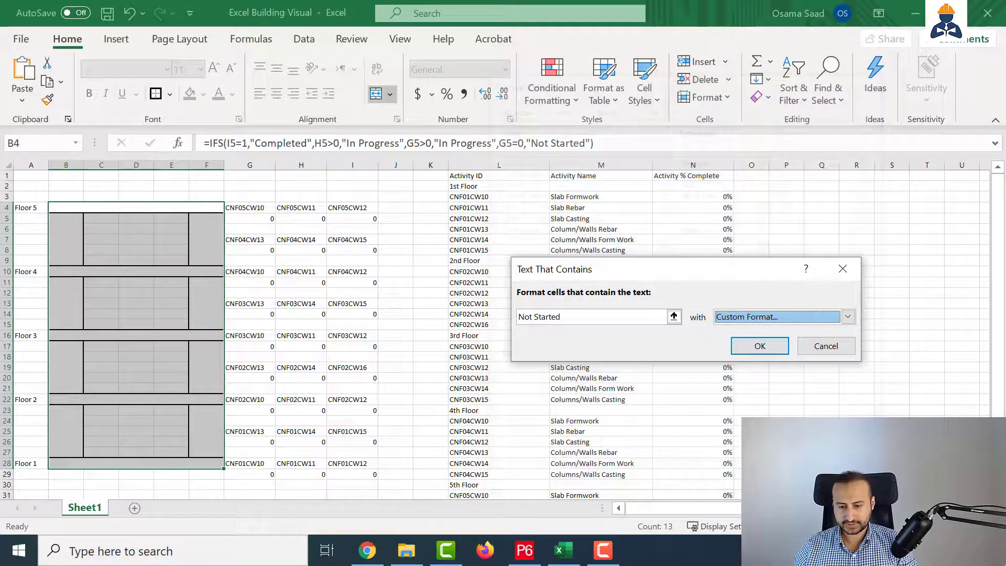
click(758, 346)
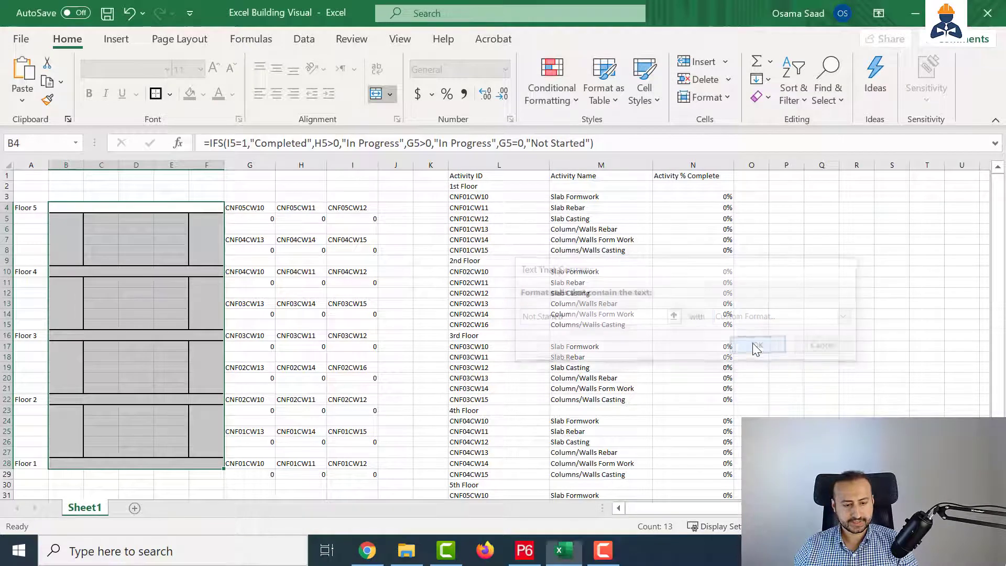
click(131, 294)
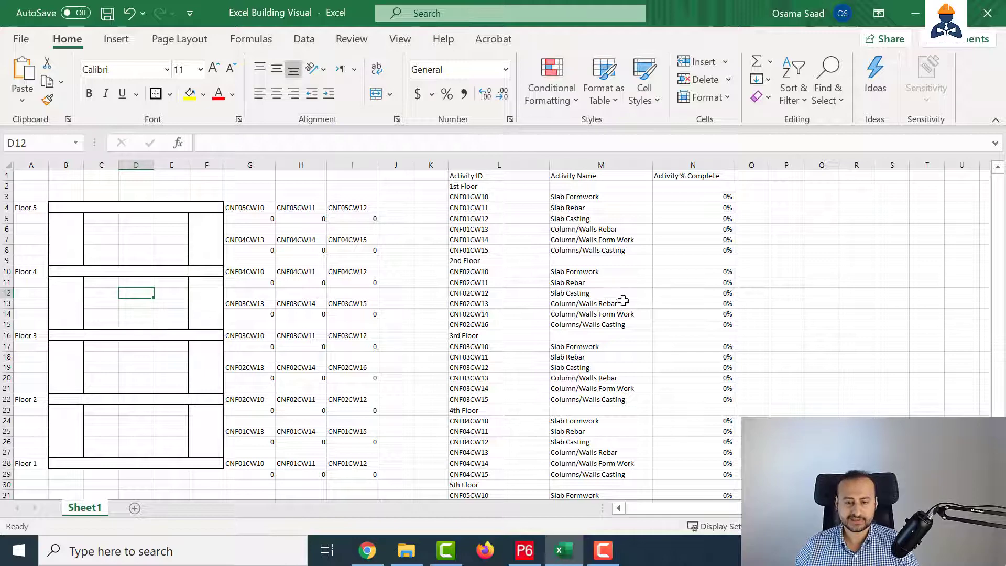
Step: Set the 1st Floor Slab Formwork completion in N3 to 100% and inspect the lookup in G29 and the Floor 1 slab's status formula
click(710, 196)
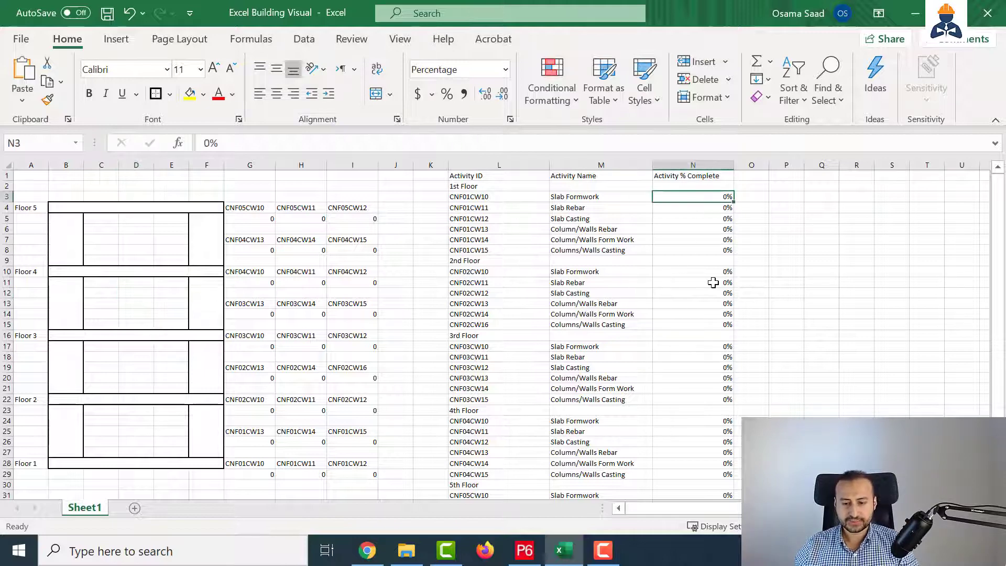
text(100)
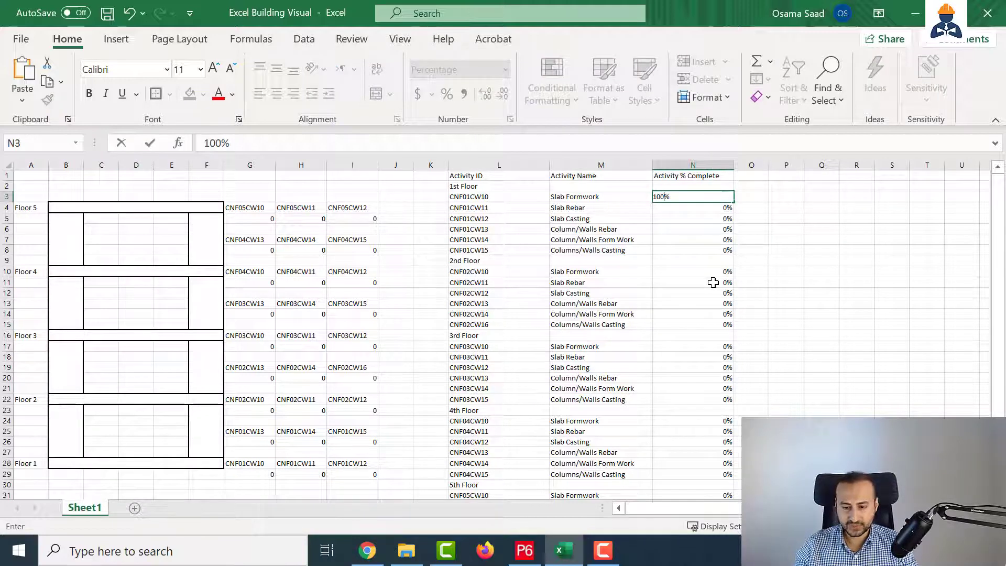
key(Return)
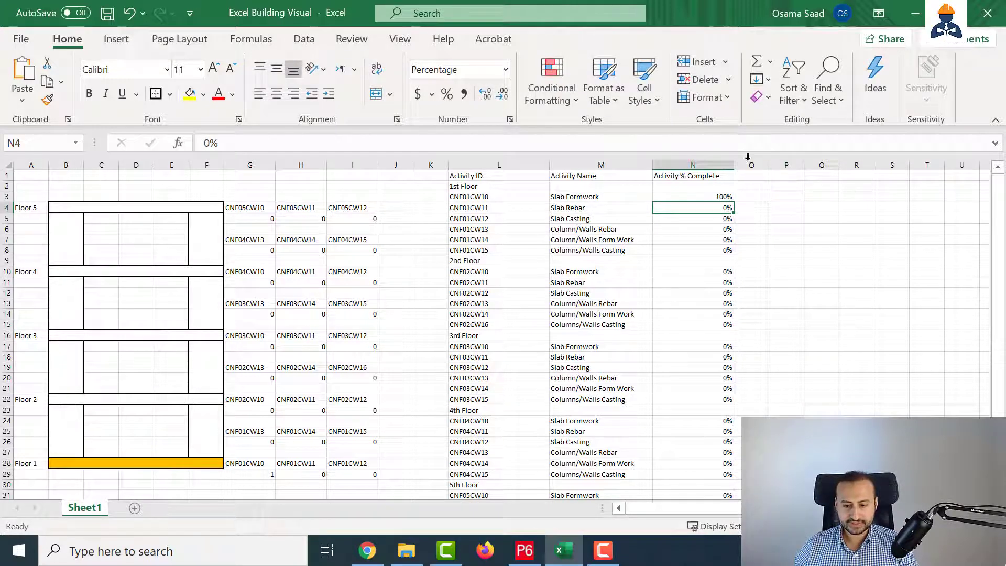
click(246, 473)
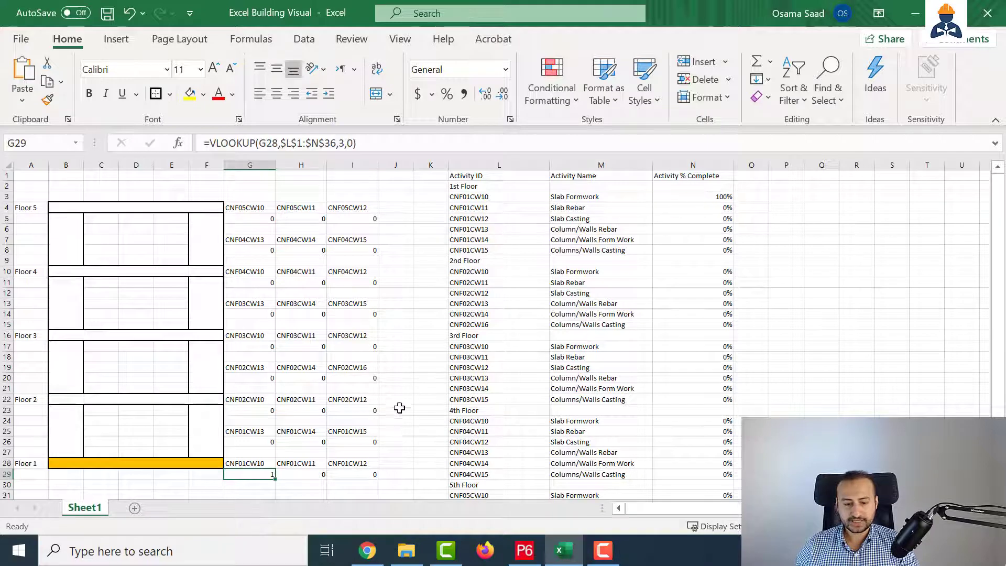
click(201, 463)
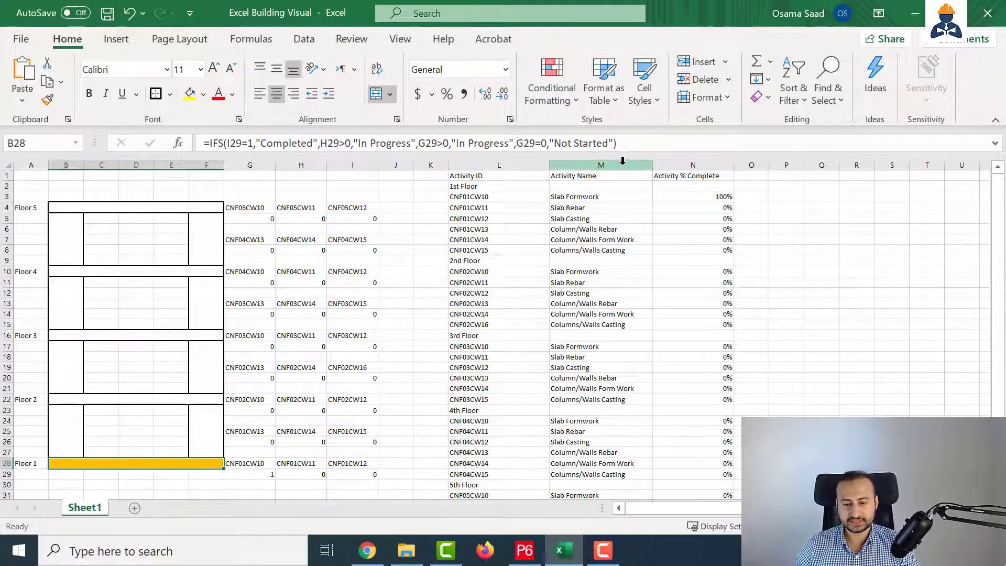
drag(618, 144, 204, 143)
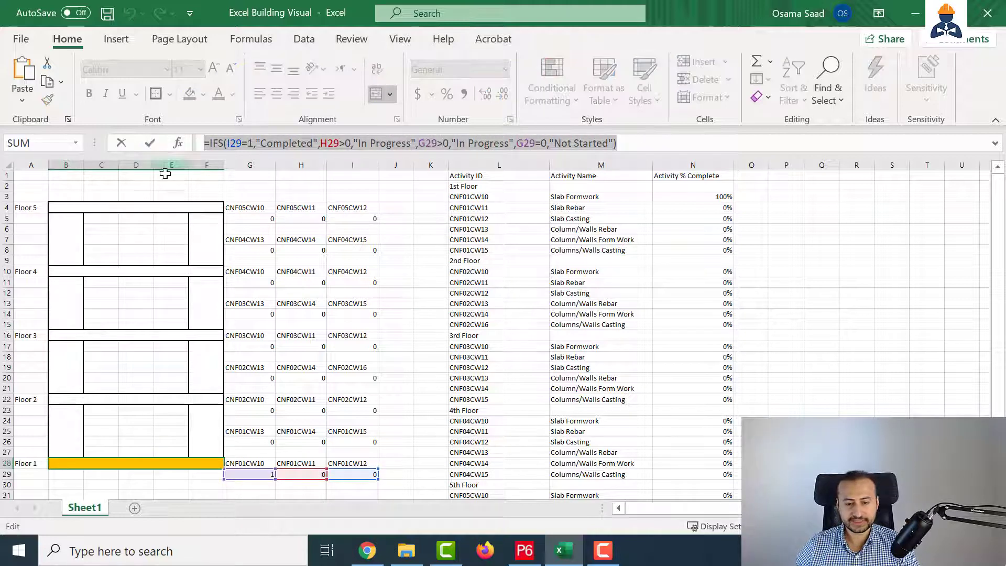
key(Escape)
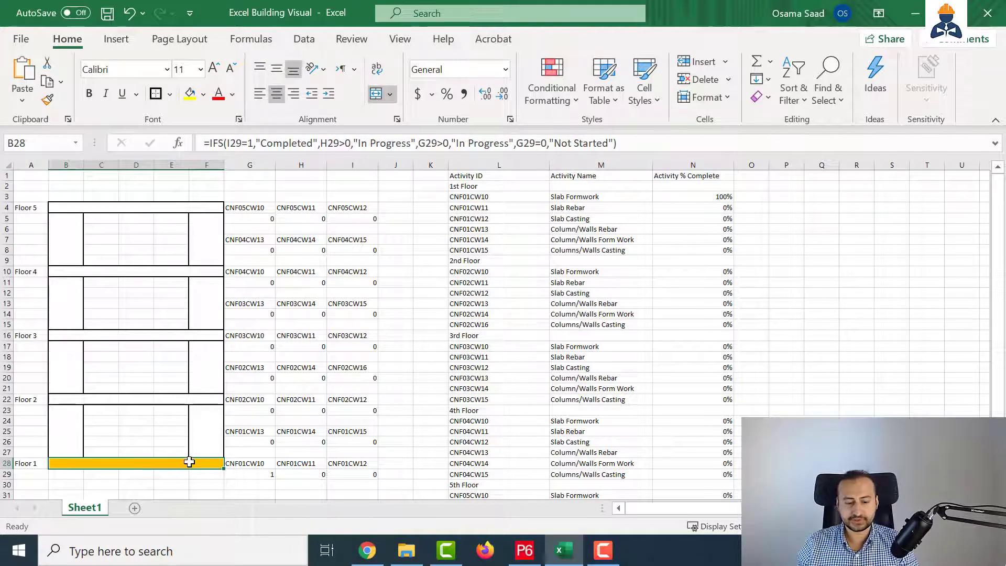
Step: Set the 1st Floor Slab Rebar and Slab Casting completion in N4 and N5 to 100%
click(709, 198)
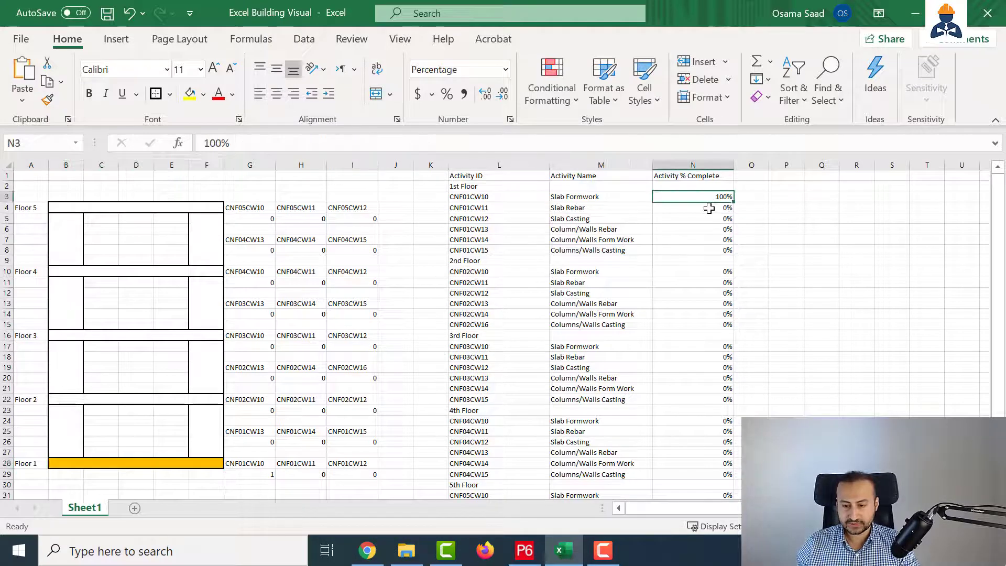
click(708, 208)
text(100)
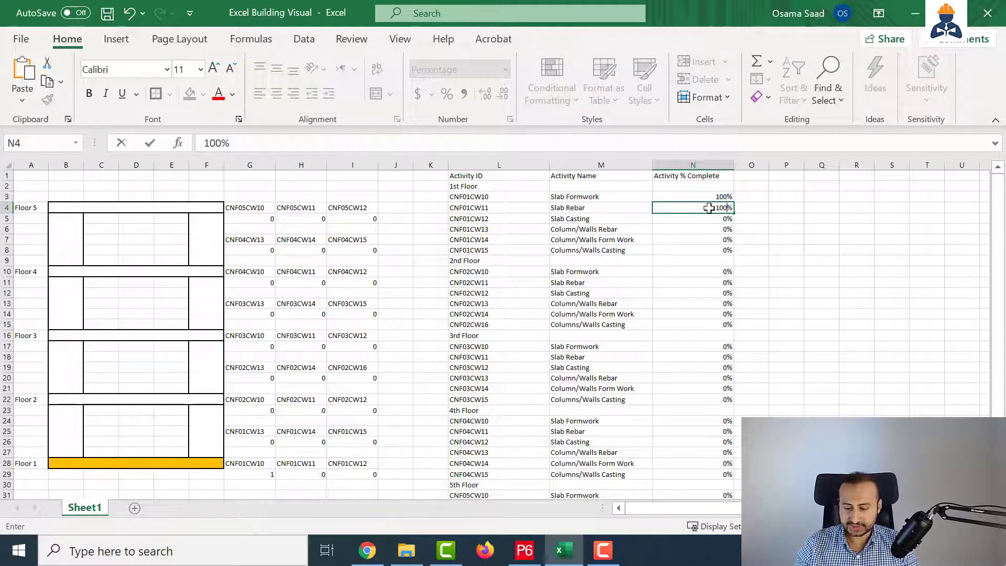
key(Return)
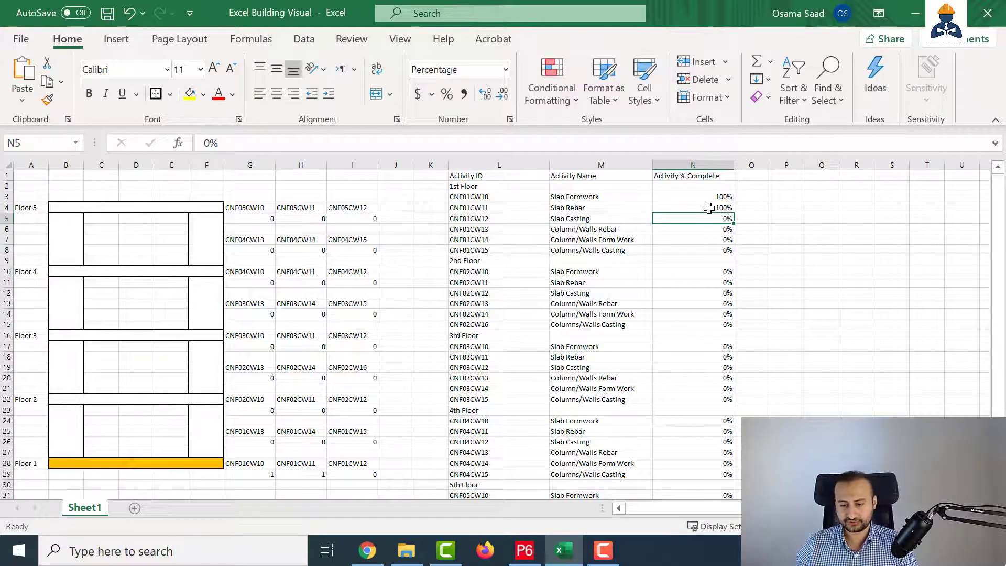
text(100)
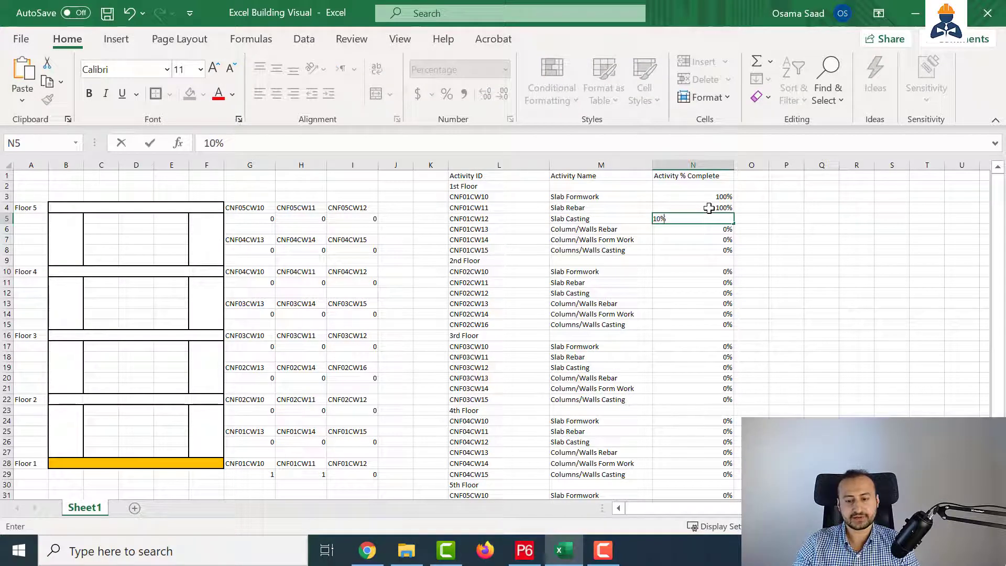
key(Return)
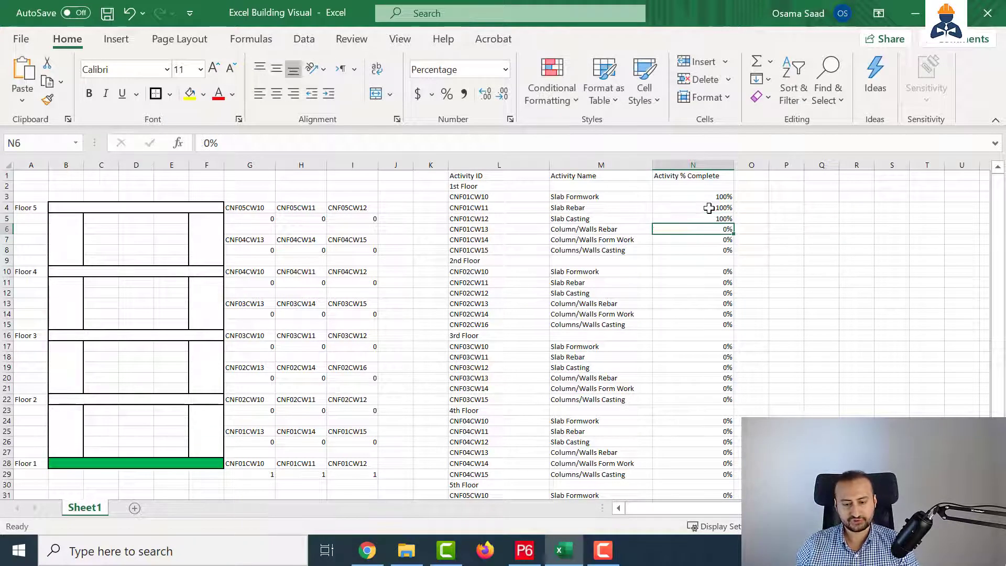
Step: Inspect the lookup values in G29:I29 and the Completed condition in the Floor 1 slab's status formula
click(250, 477)
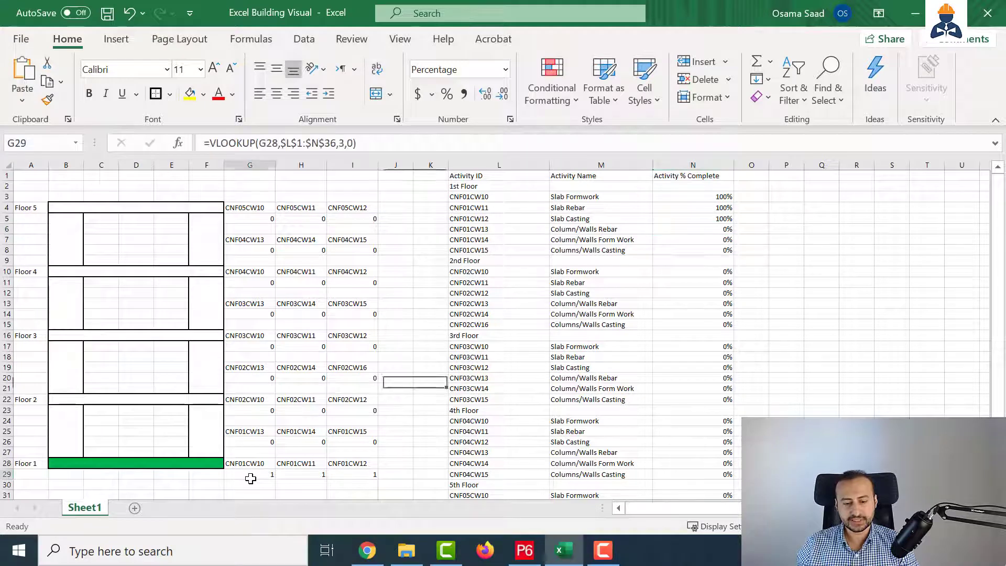
drag(250, 478, 369, 474)
click(370, 475)
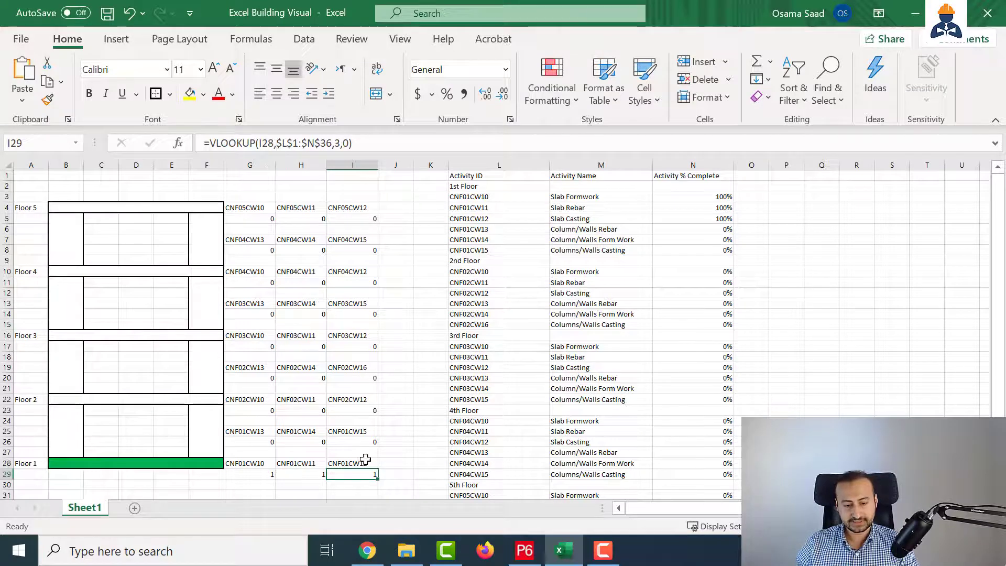
click(205, 464)
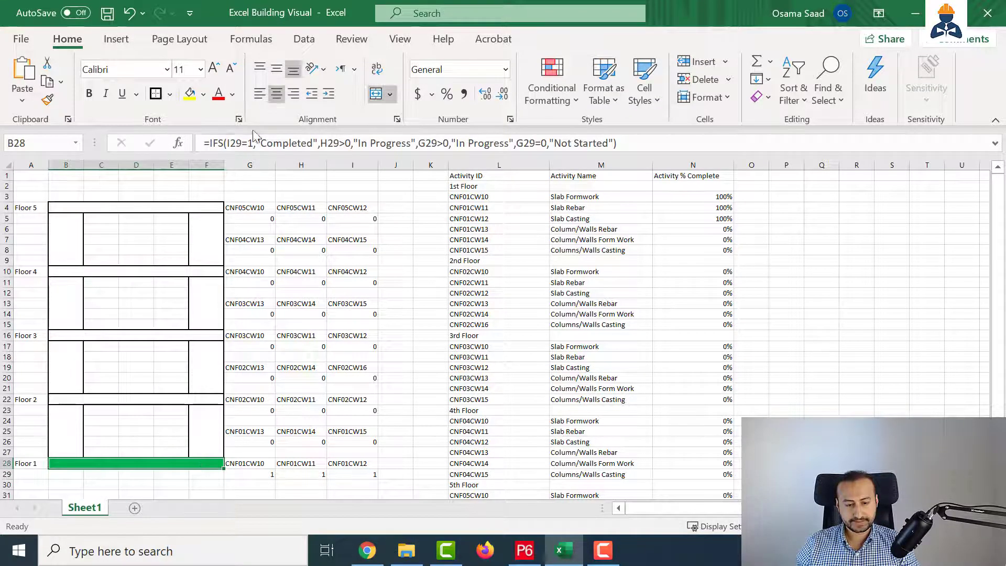
drag(230, 142, 312, 143)
key(Escape)
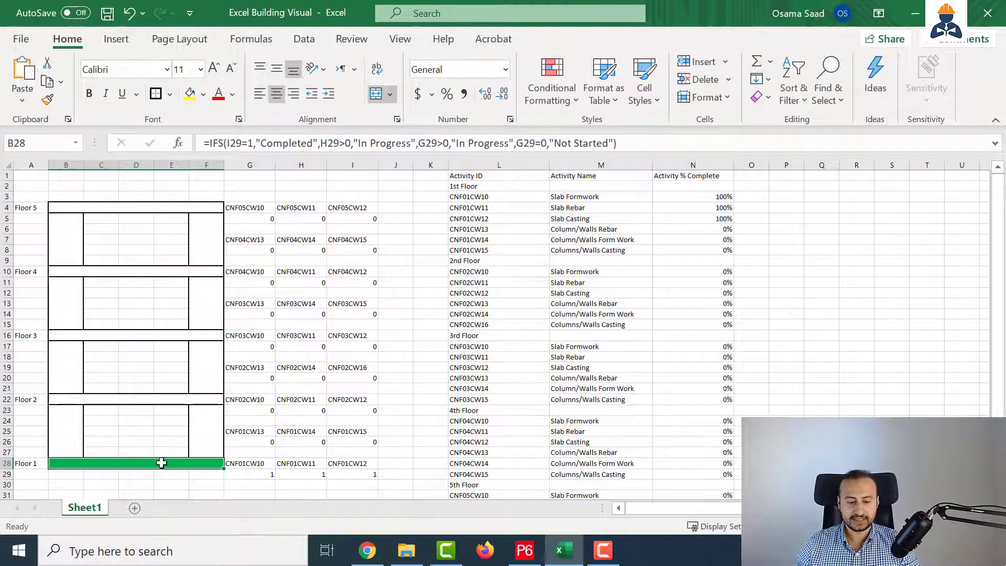
Step: Set the 1st Floor column/wall rebar, form work and casting completion in N6:N8 to 100%
click(719, 228)
text(100)
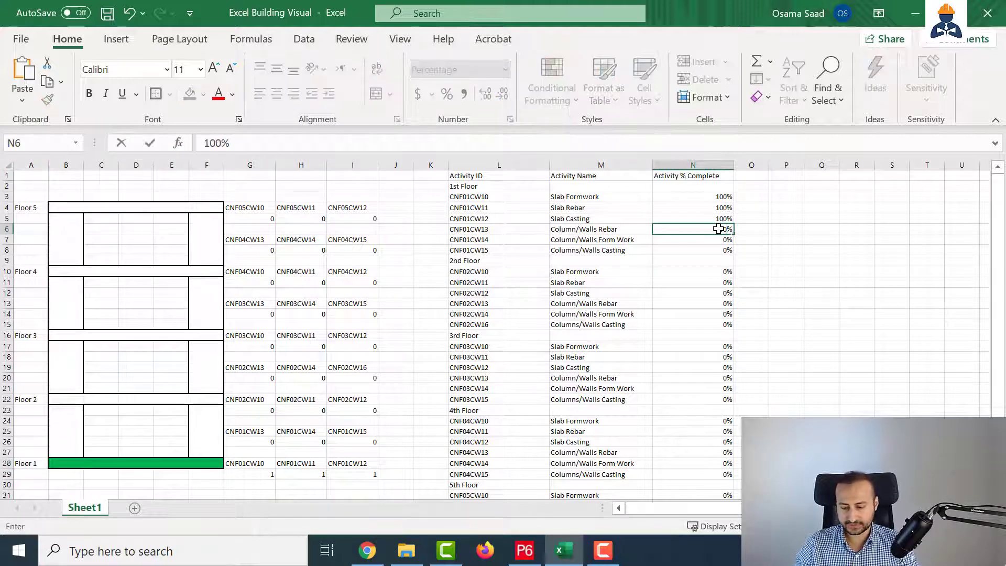
key(Return)
text(1)
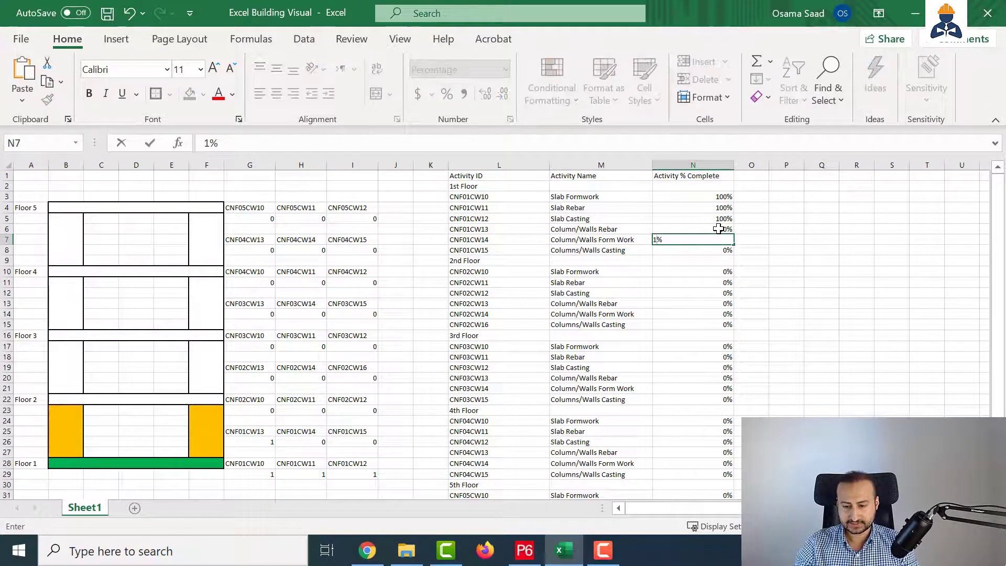
text(00)
key(Return)
text(100)
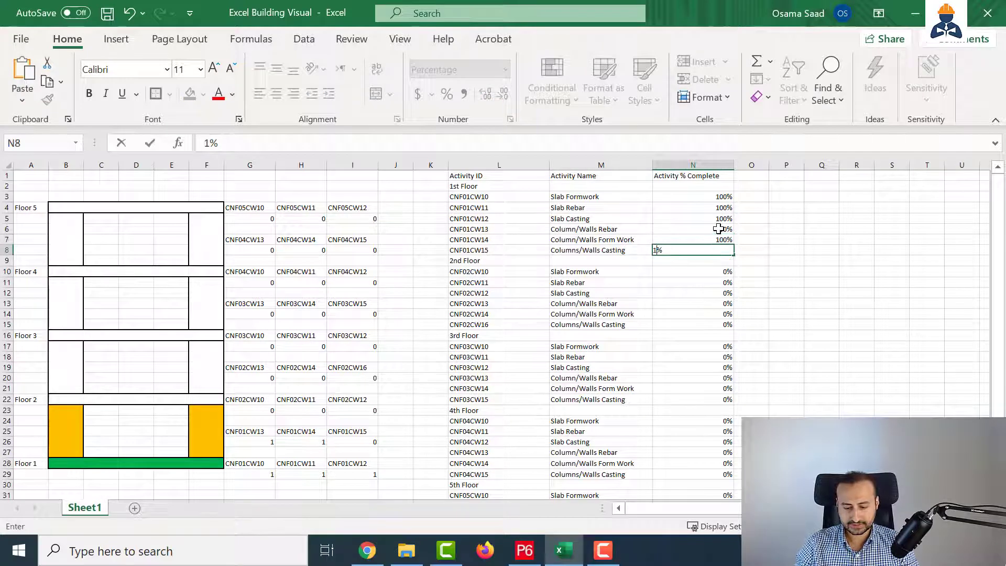
key(Return)
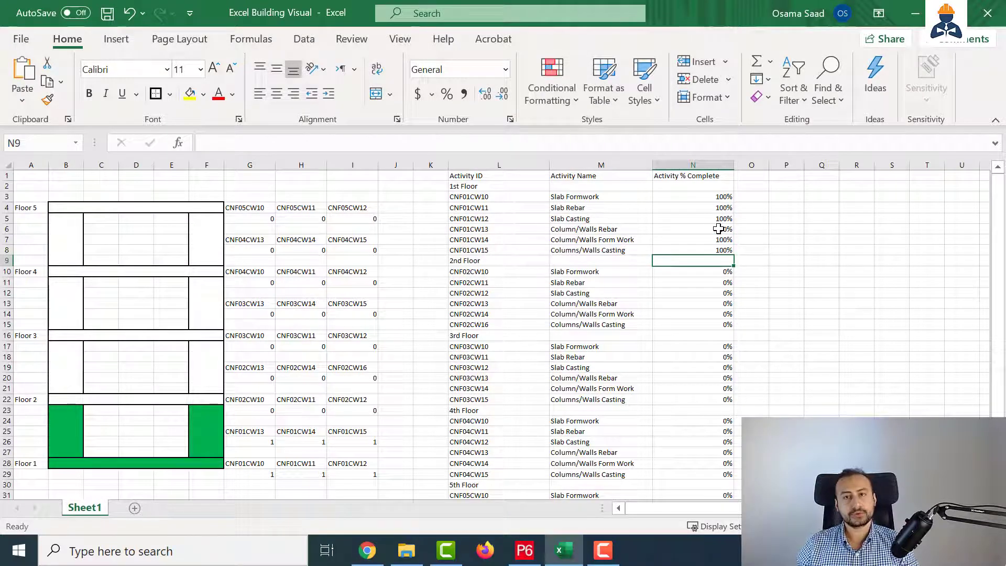
click(570, 225)
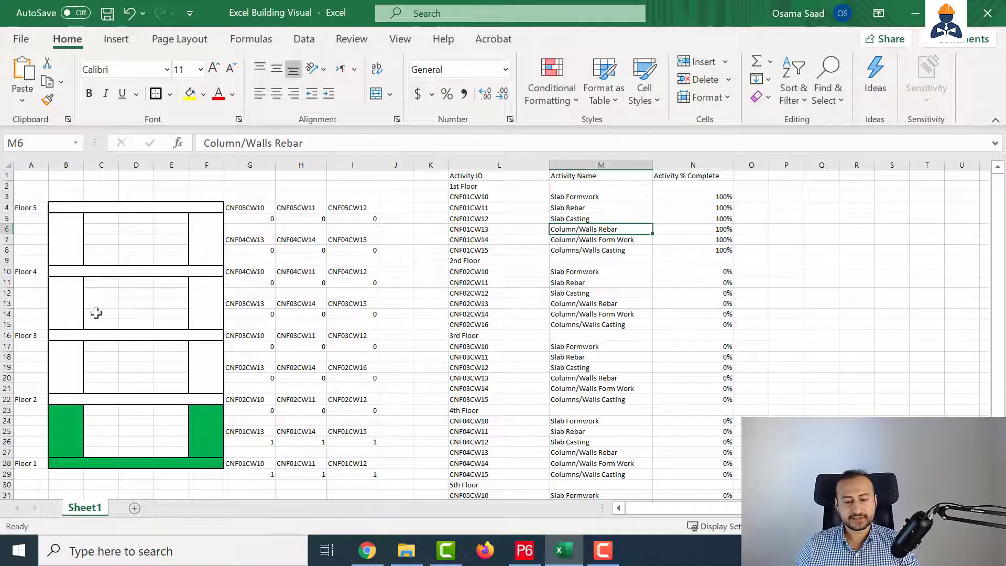
click(611, 317)
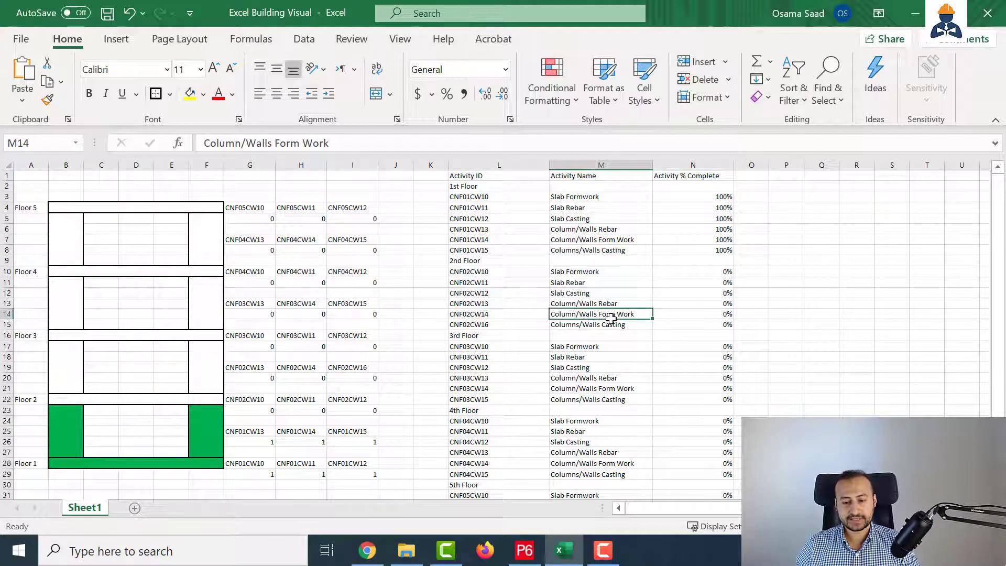
click(704, 196)
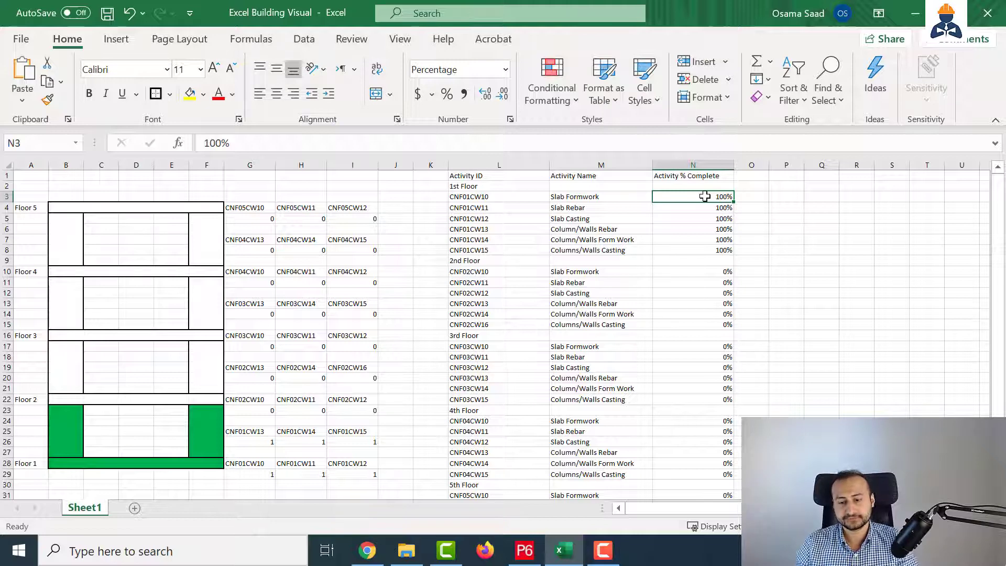
click(601, 293)
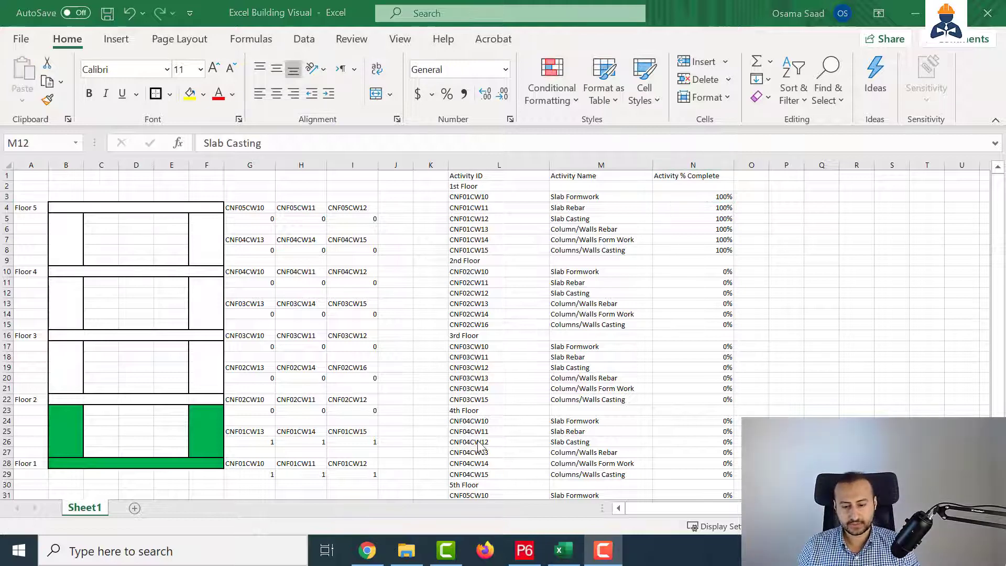
Step: Switch to Primavera P6 and copy the activity rows from the 1st Floor heading through the 5th Floor's Columns/Walls Casting
click(523, 551)
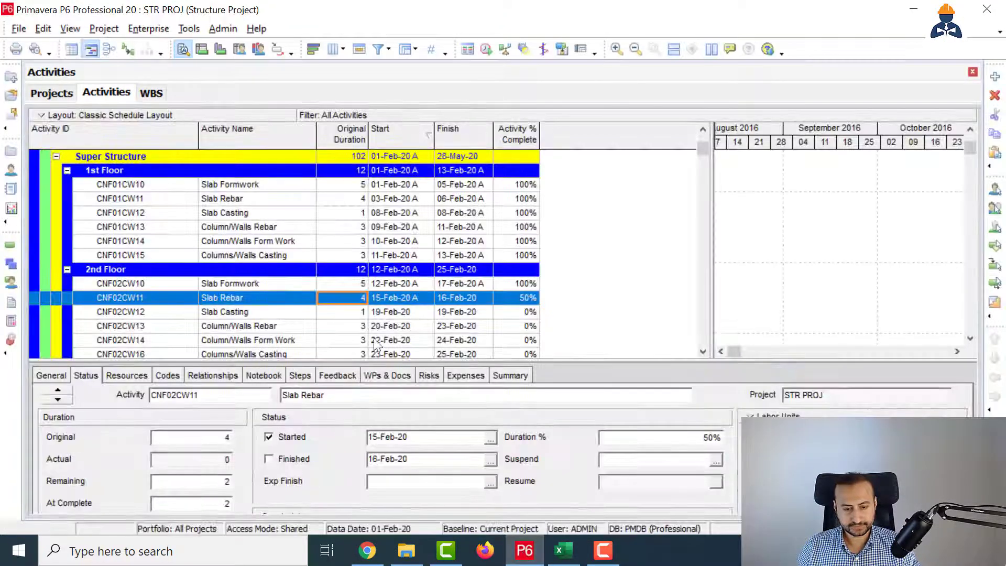
click(275, 186)
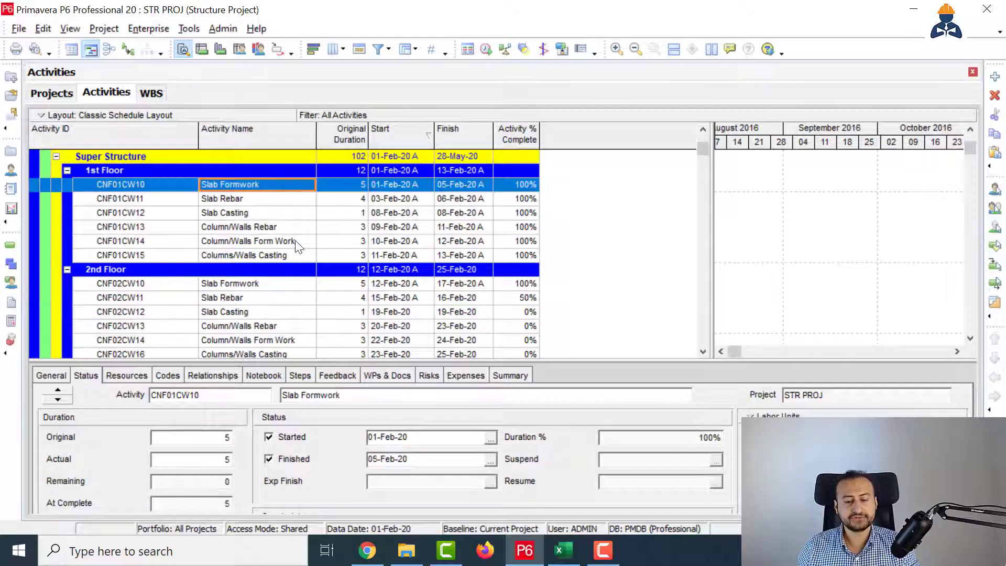
scroll(298, 246, up, 1)
scroll(298, 245, down, 1)
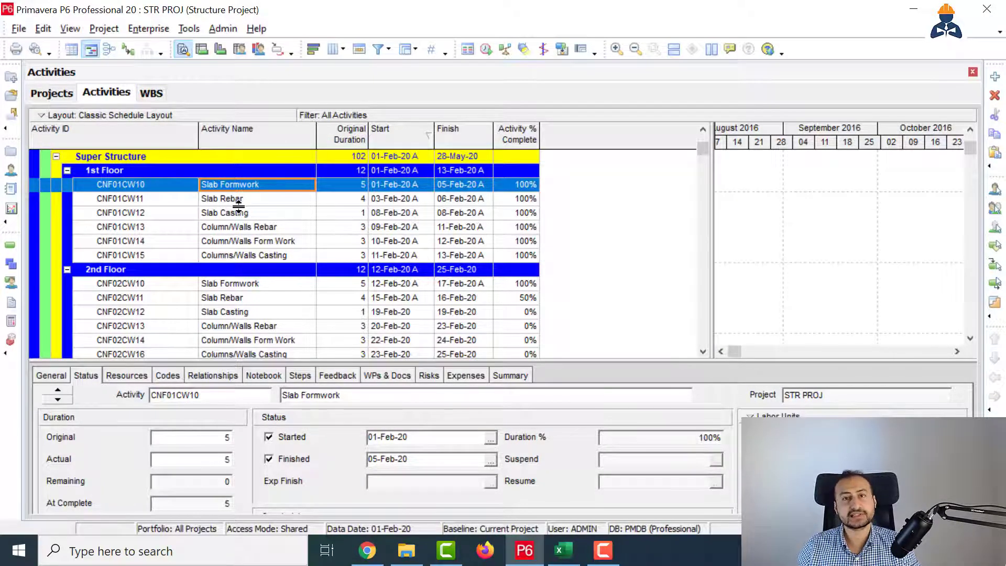
scroll(144, 300, down, 1)
scroll(157, 283, up, 3)
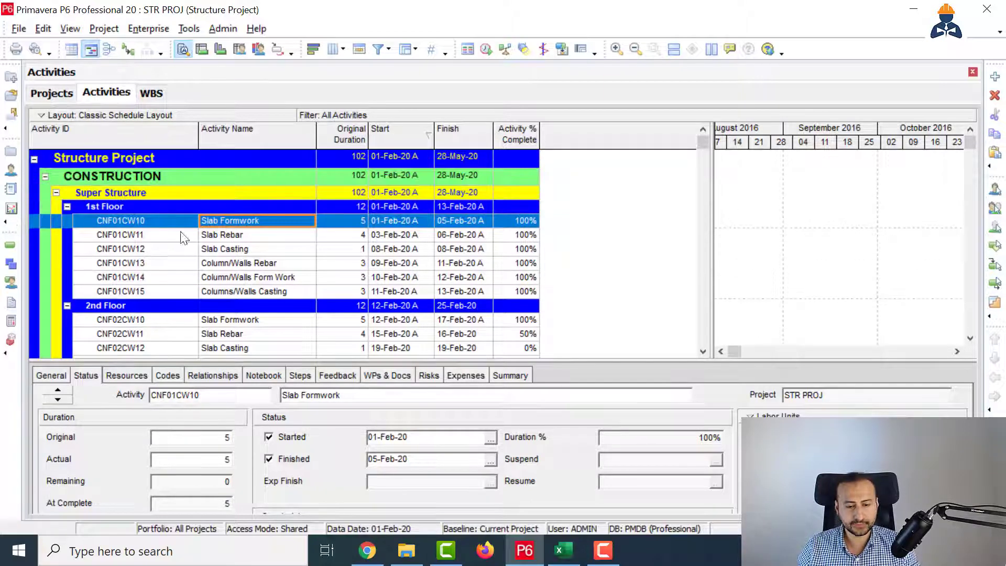
click(277, 209)
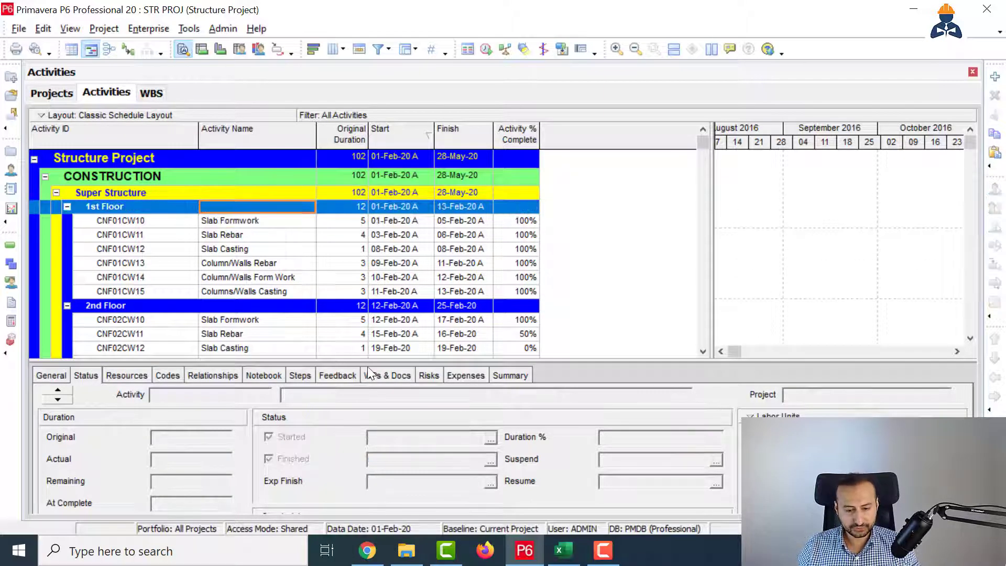
scroll(292, 258, down, 1)
scroll(292, 257, down, 8)
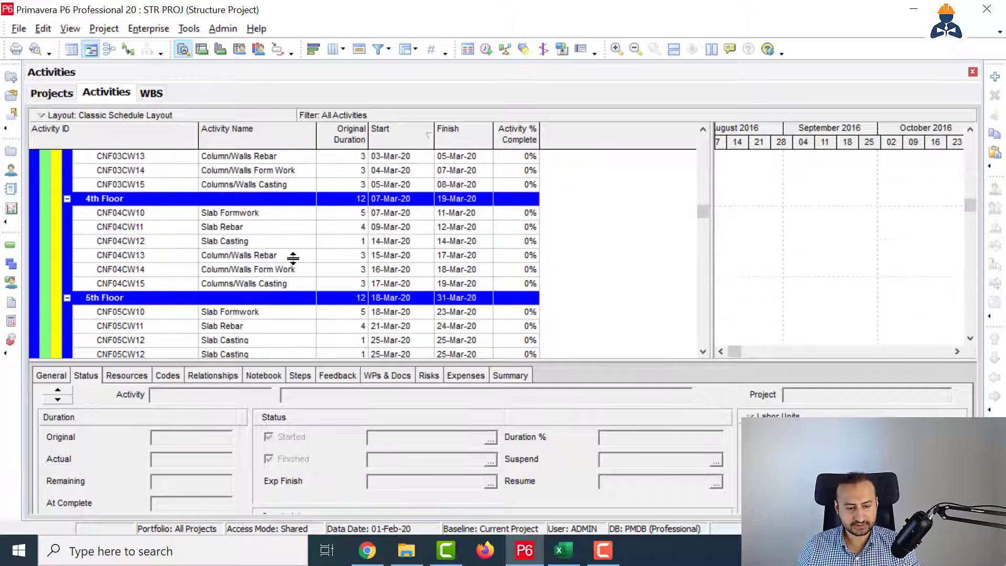
shift+click(297, 326)
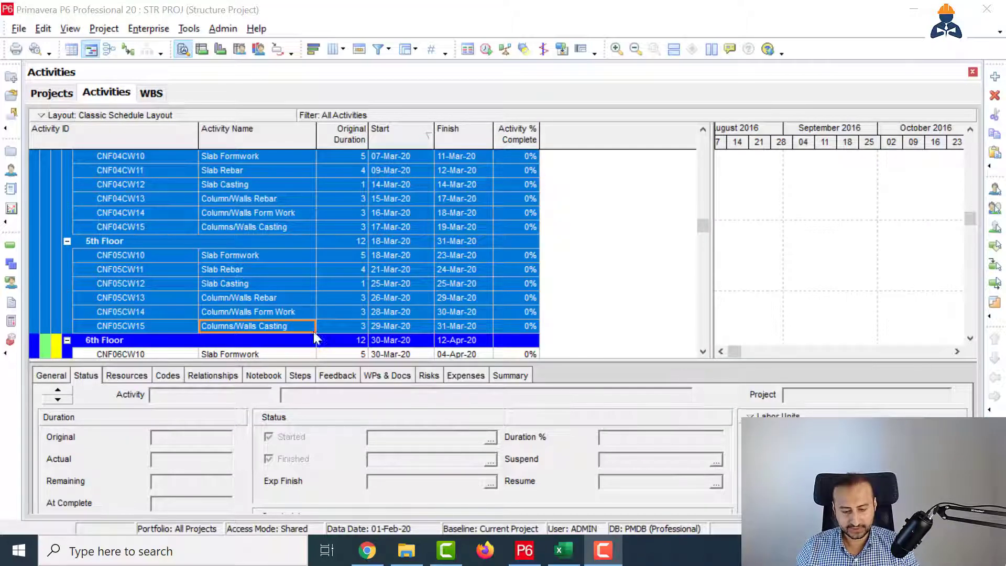
Step: Switch to Excel, try pasting the copied P6 activities at L1, and undo the paste
click(564, 550)
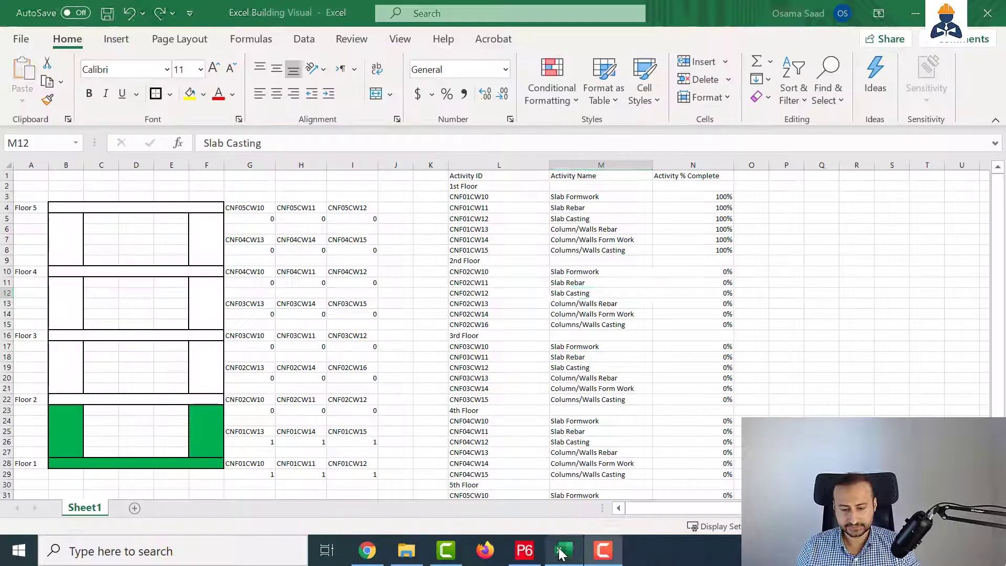
click(498, 179)
key(ctrl+v)
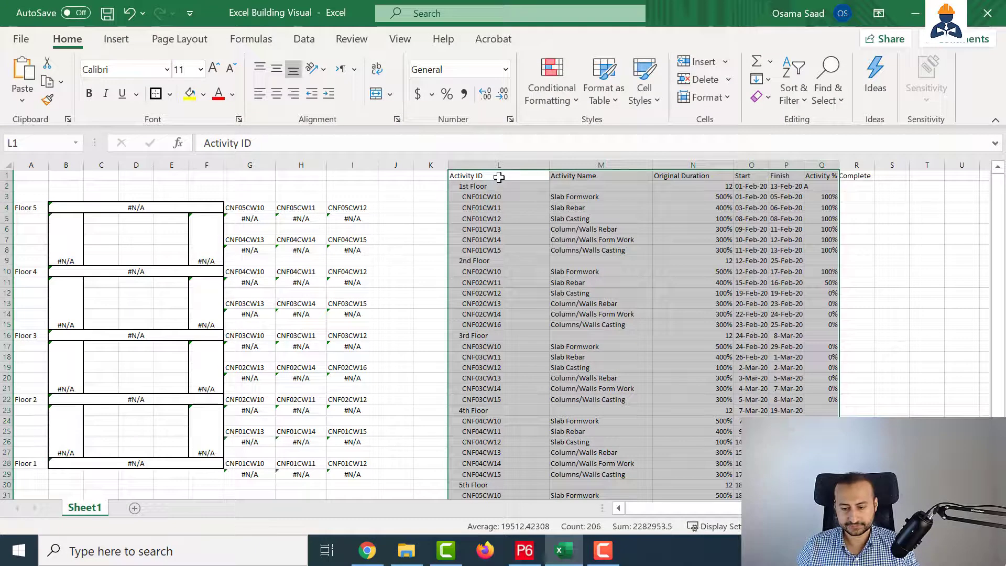
key(ctrl+z)
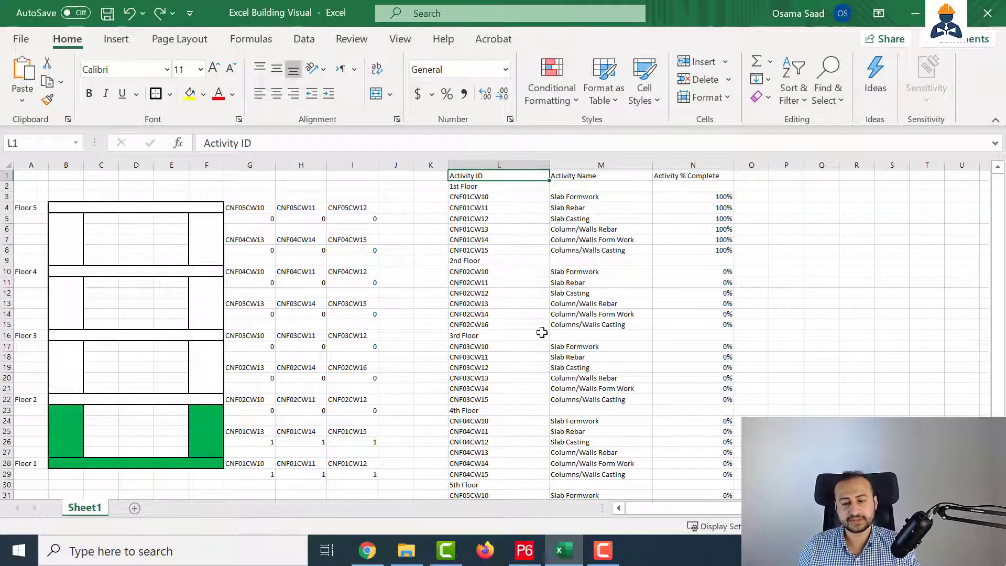
Step: Switch to Primavera P6 and remove the Original Duration, Start and Finish columns from the activity table
click(524, 549)
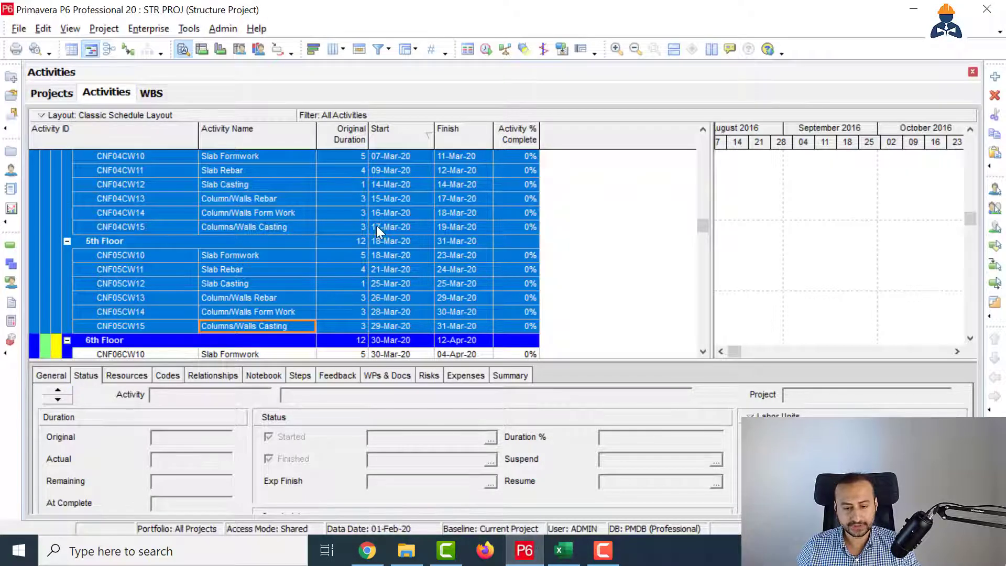
right_click(292, 154)
click(335, 392)
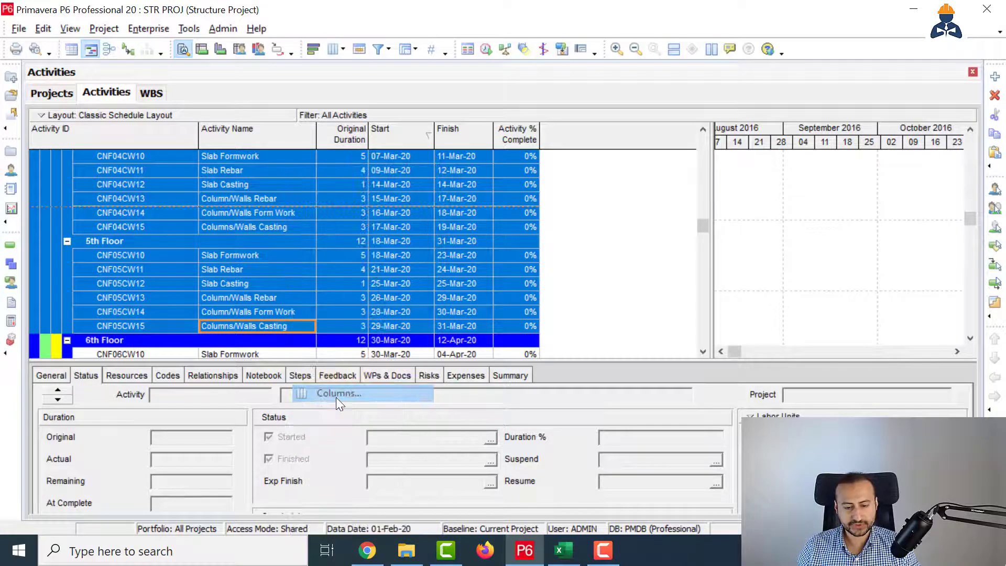
click(498, 233)
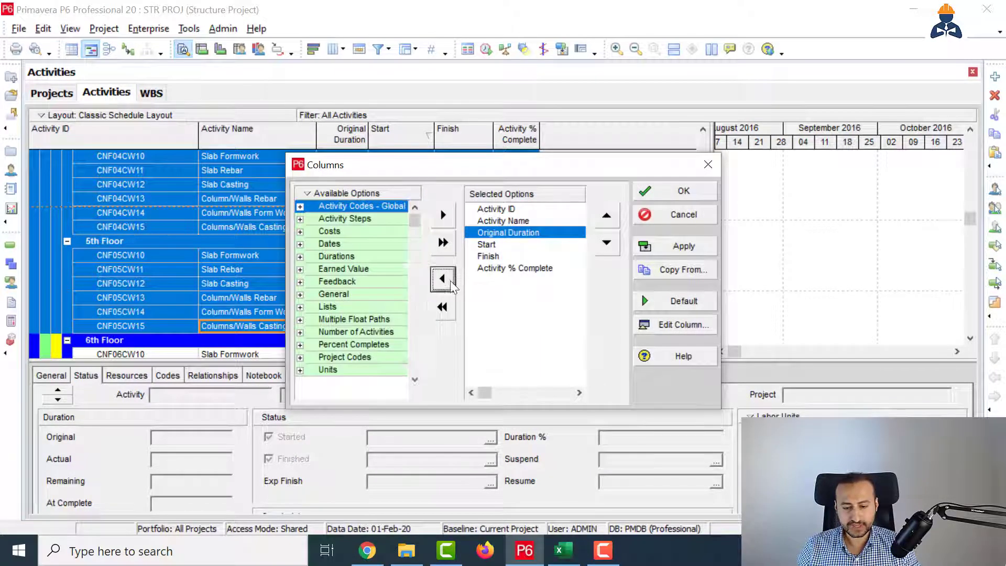
click(443, 279)
click(443, 279)
click(443, 279)
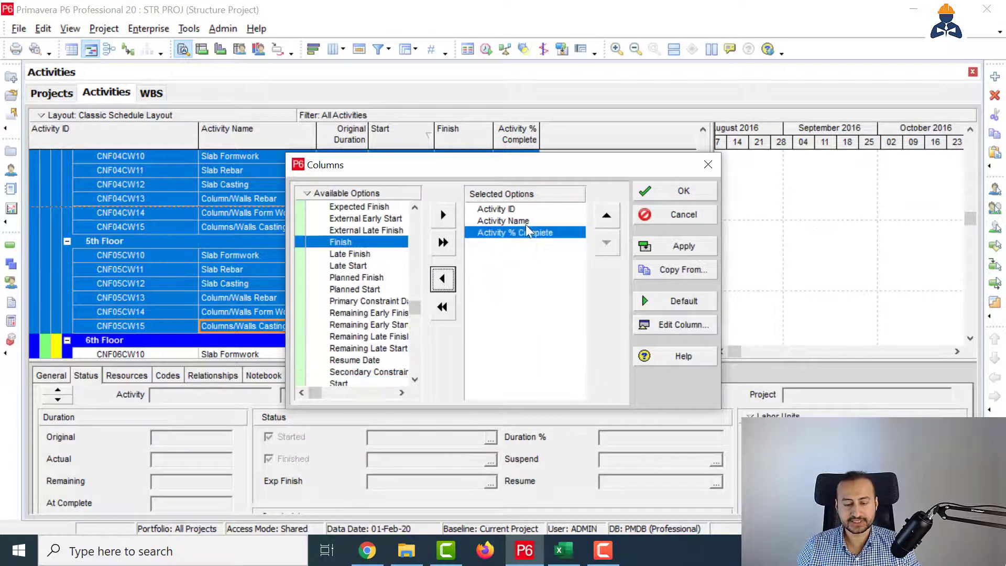
click(662, 190)
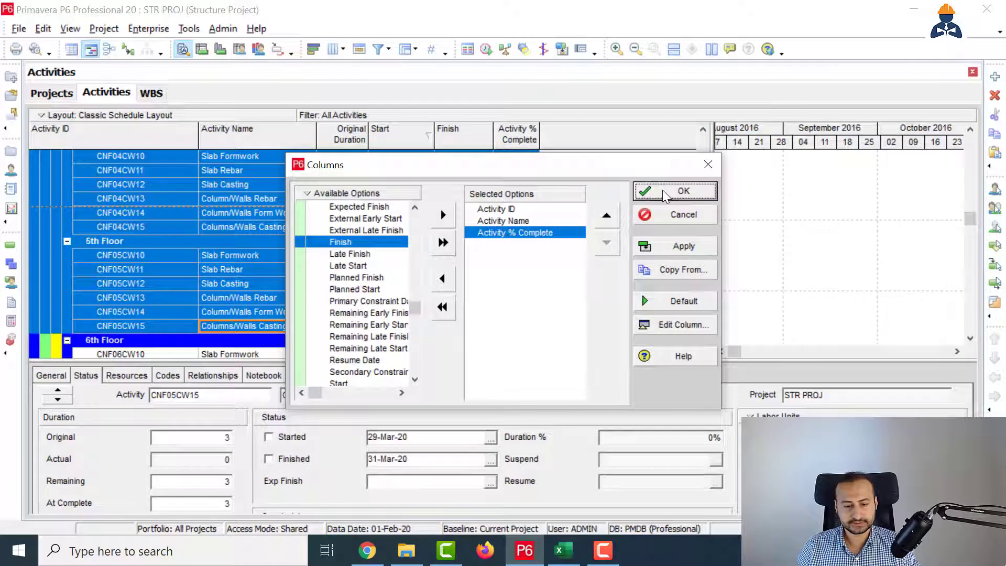
Step: Copy the reduced P6 activity rows from the 1st Floor heading through the 5th Floor's last activity, then switch to Excel and paste them at L1
scroll(283, 283, up, 10)
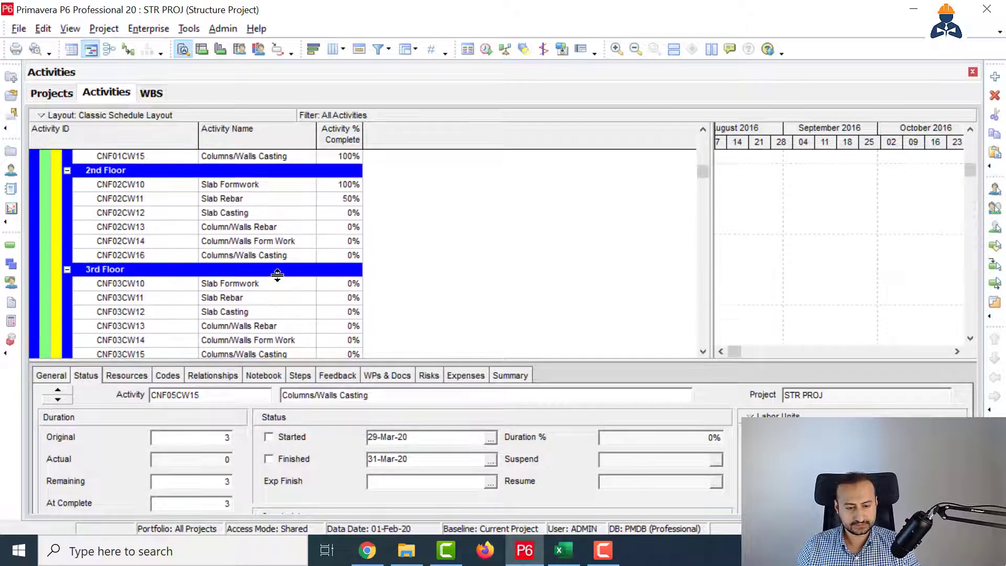
shift+click(244, 206)
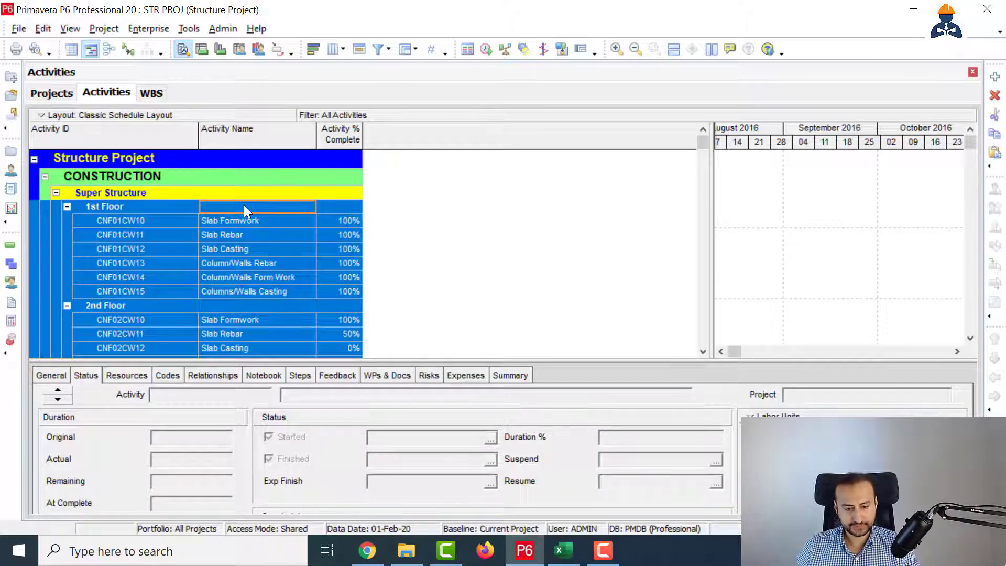
key(alt+Tab)
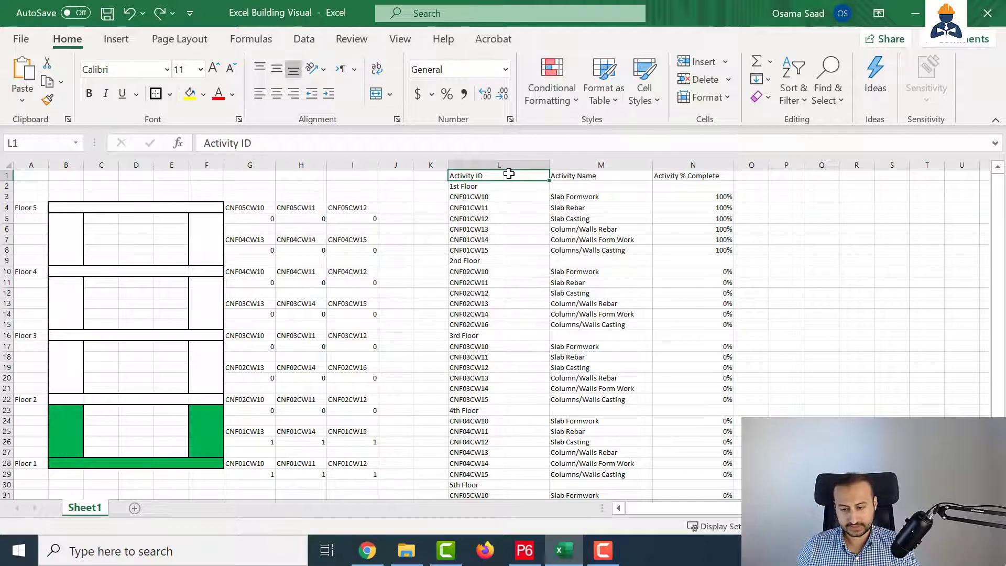
key(ctrl+v)
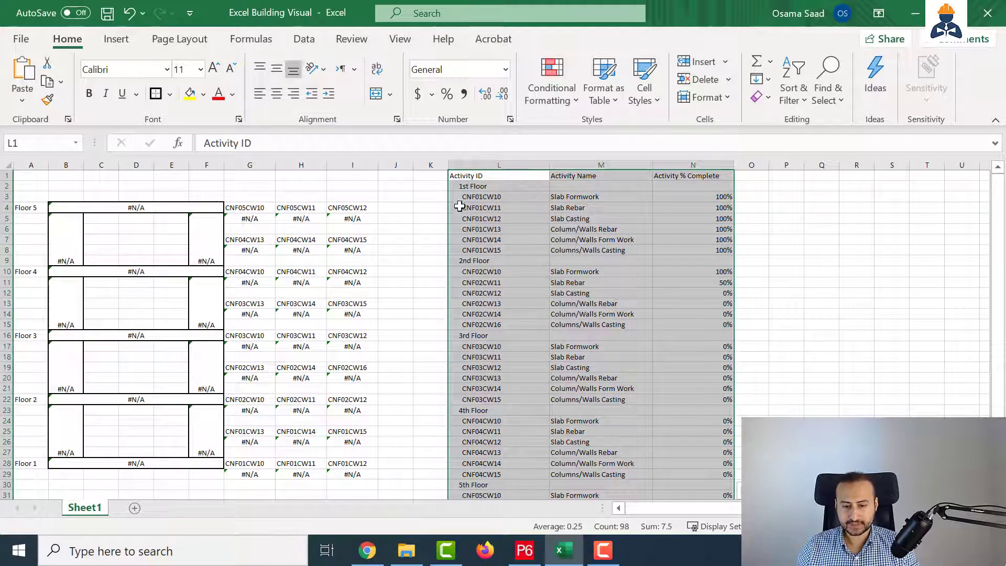
Step: Enter =TRIM(L3) in O3 and fill it down column O alongside the whole activity list
click(741, 195)
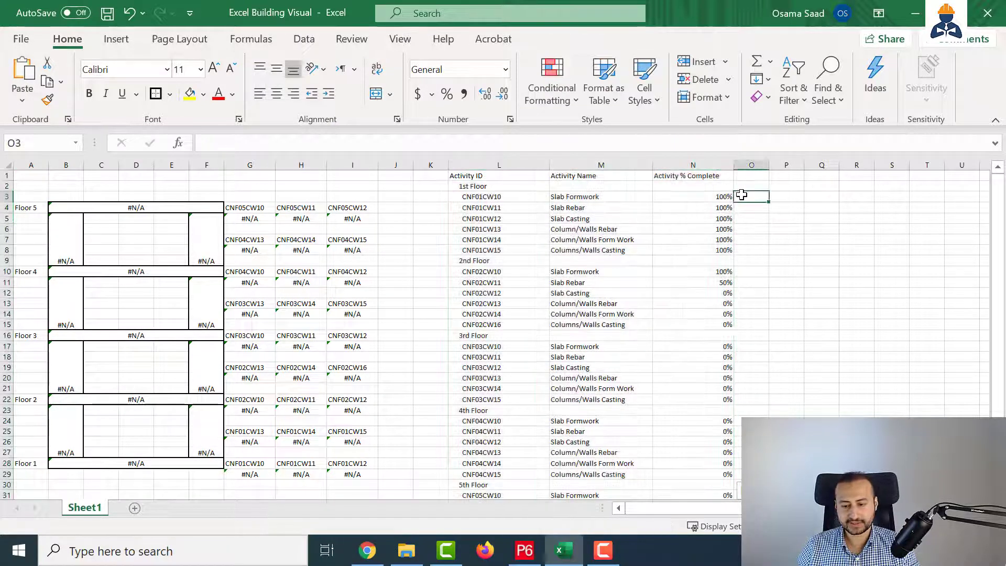
text(=)
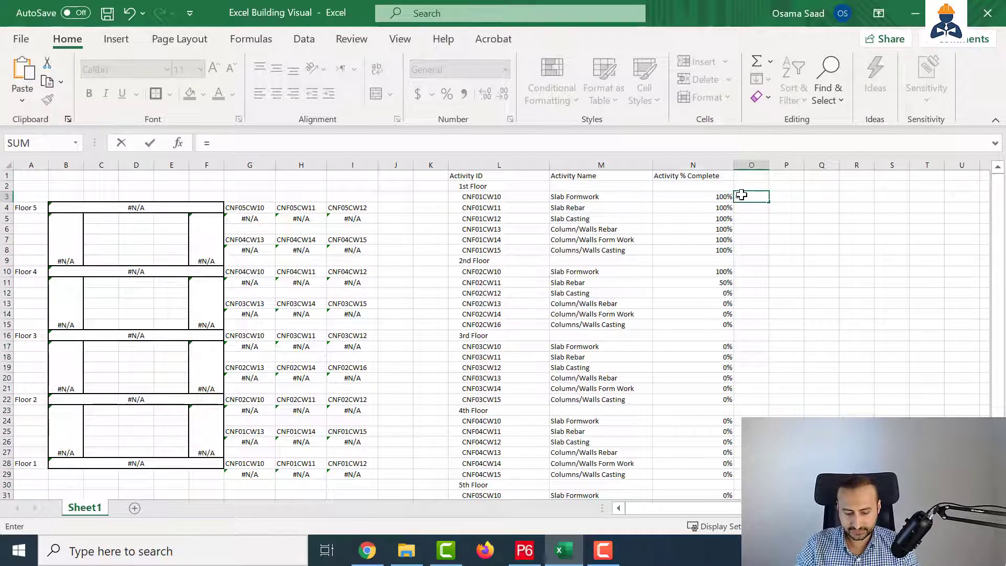
text(trim)
double_click(784, 211)
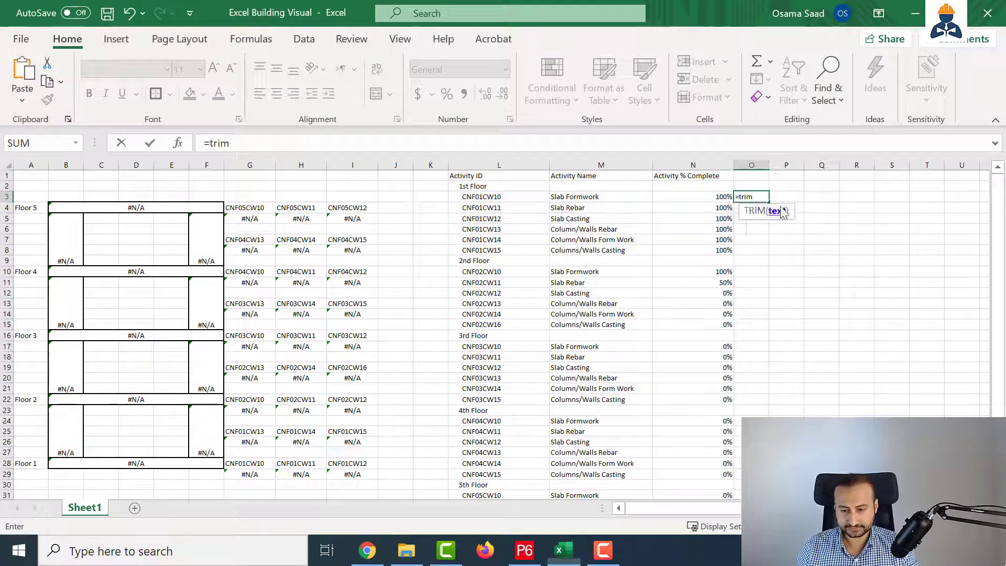
click(502, 197)
text())
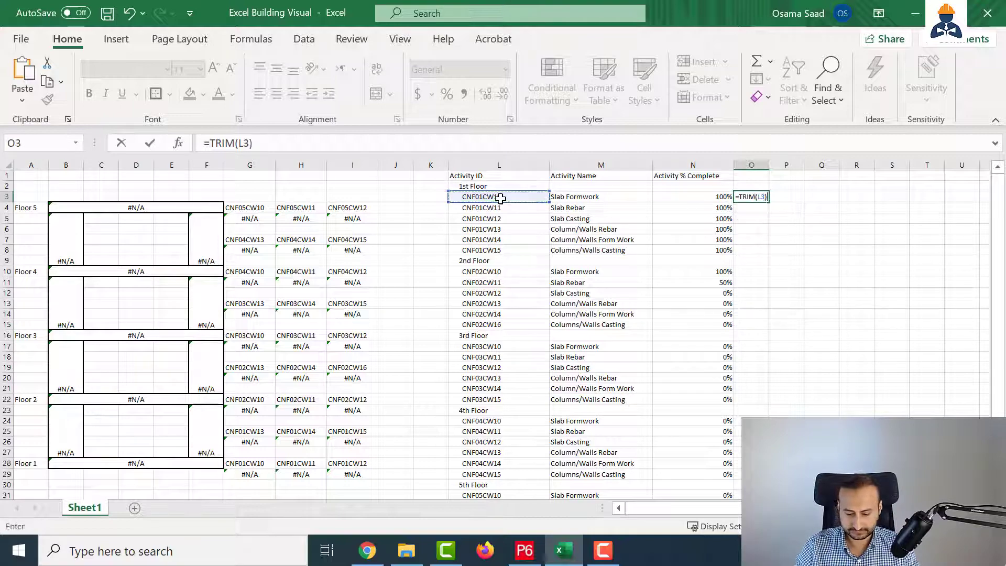
key(Return)
click(755, 197)
drag(768, 202, 736, 477)
scroll(579, 328, up, 3)
Step: Copy the trimmed IDs from column O and paste them as values over the Activity IDs starting at L3
key(ctrl+c)
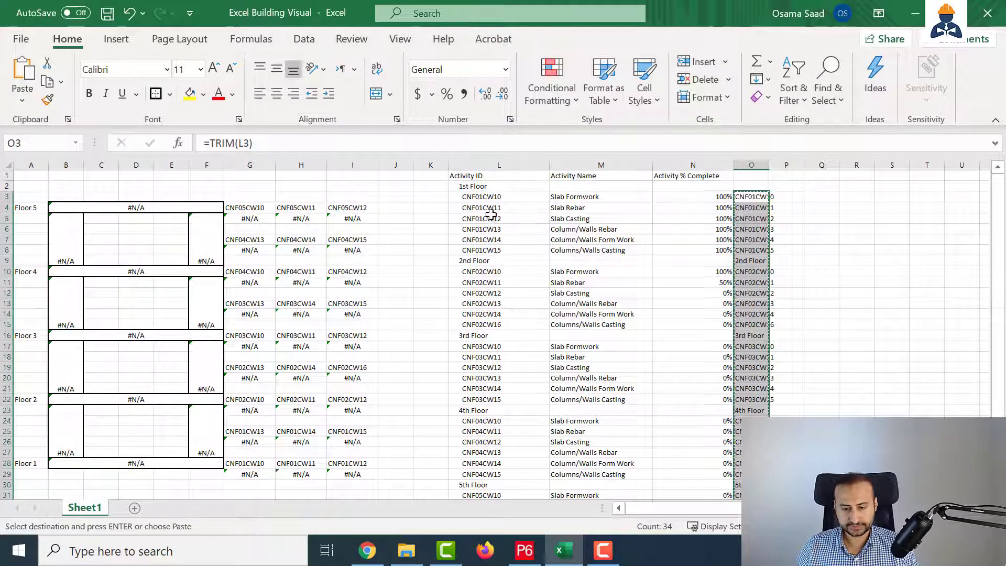
right_click(491, 197)
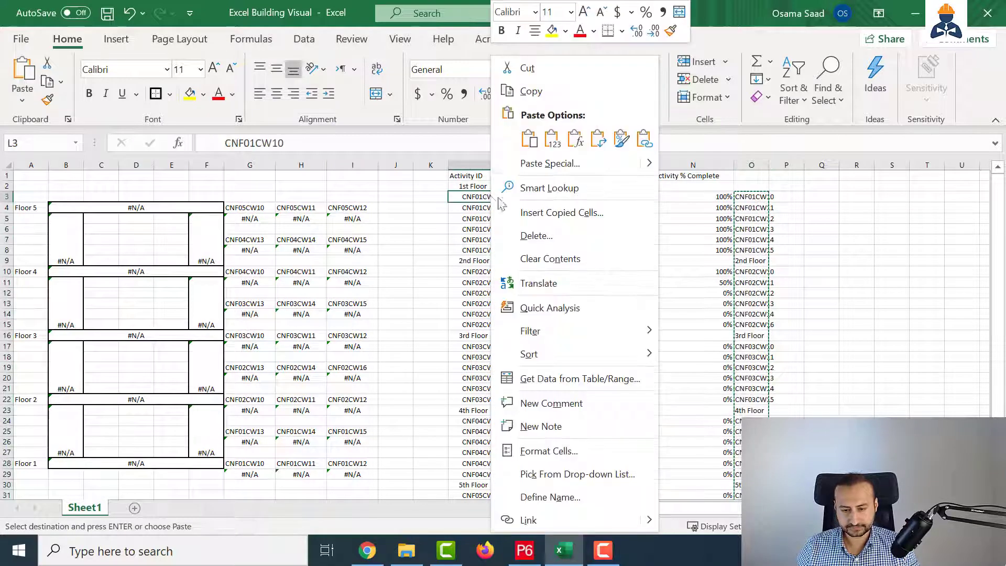
click(552, 138)
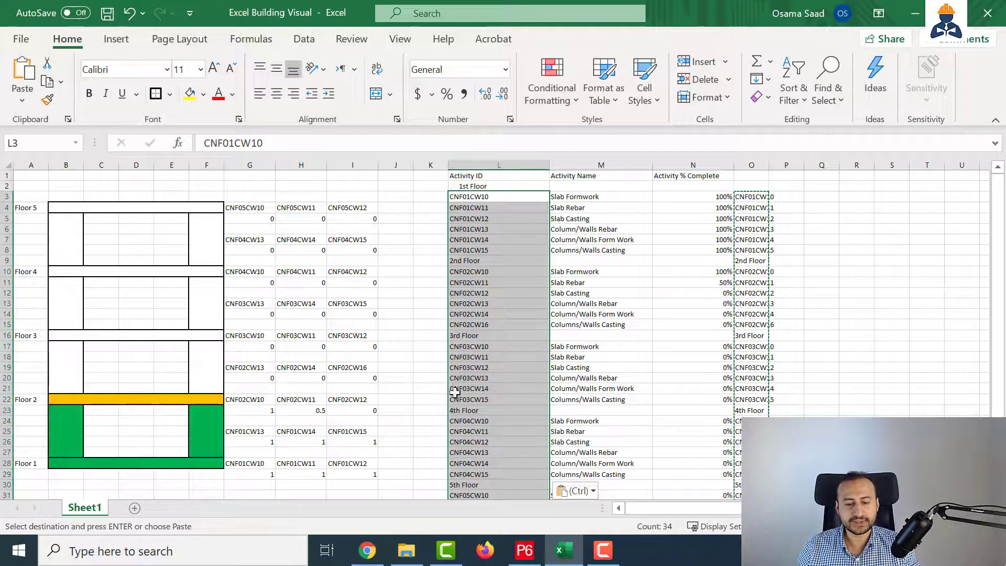
key(Escape)
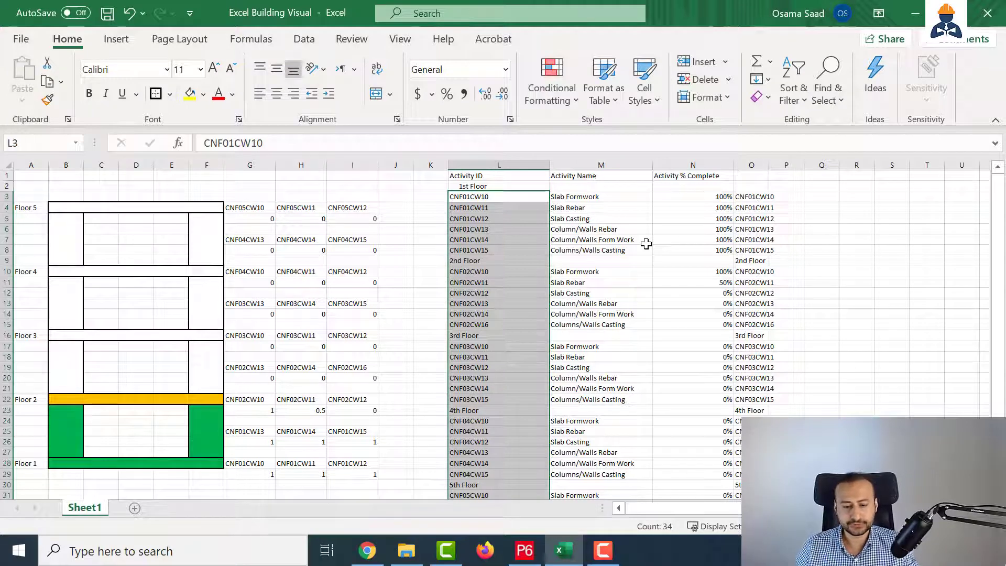
click(593, 291)
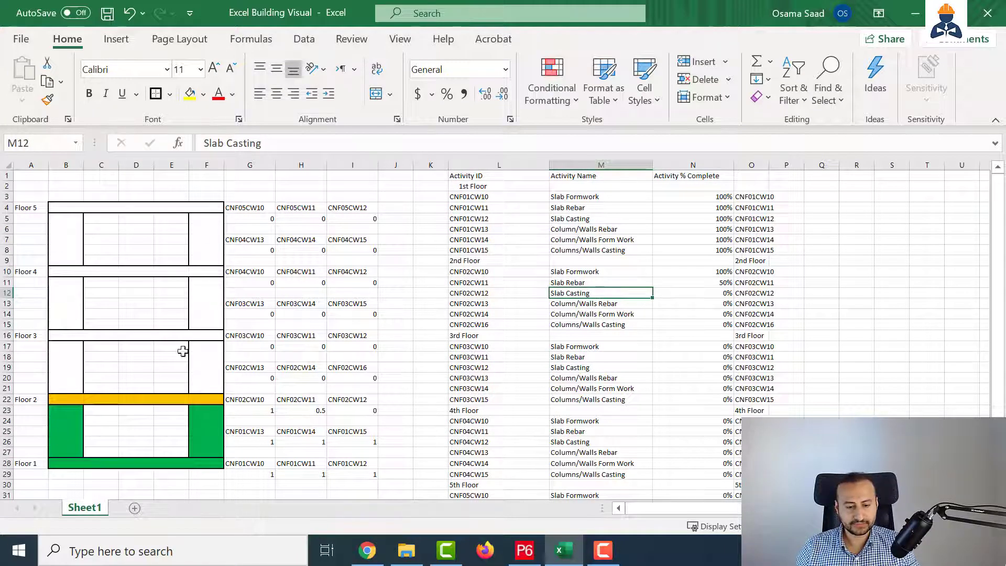
Step: Examine the Floor 2 slab's status formula and color in the building visual
click(163, 397)
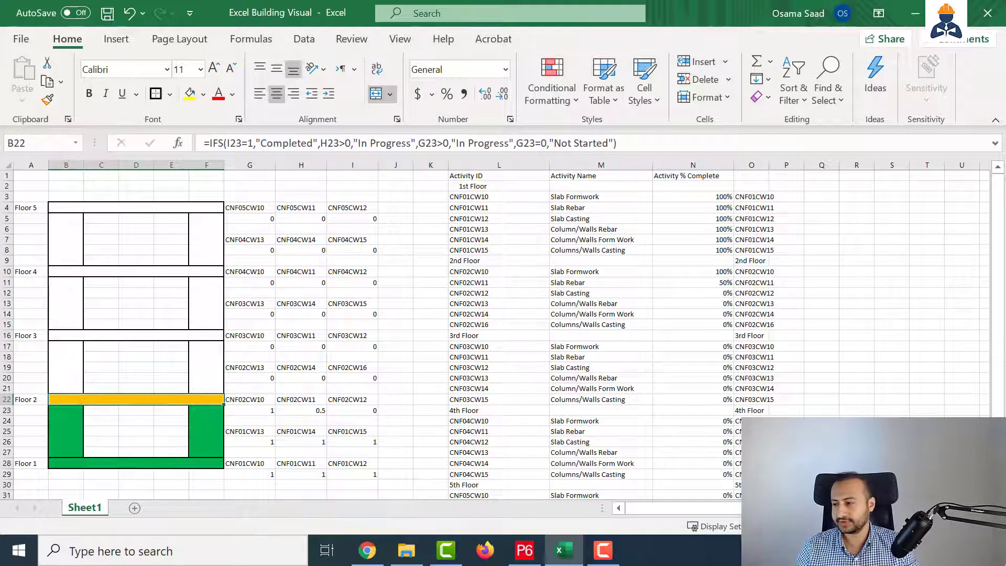
click(137, 367)
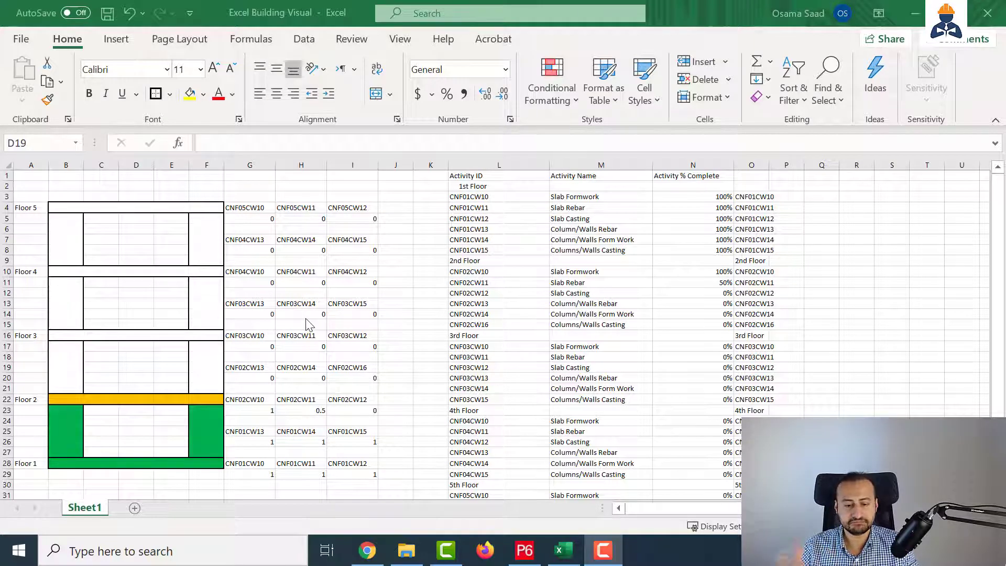
click(131, 315)
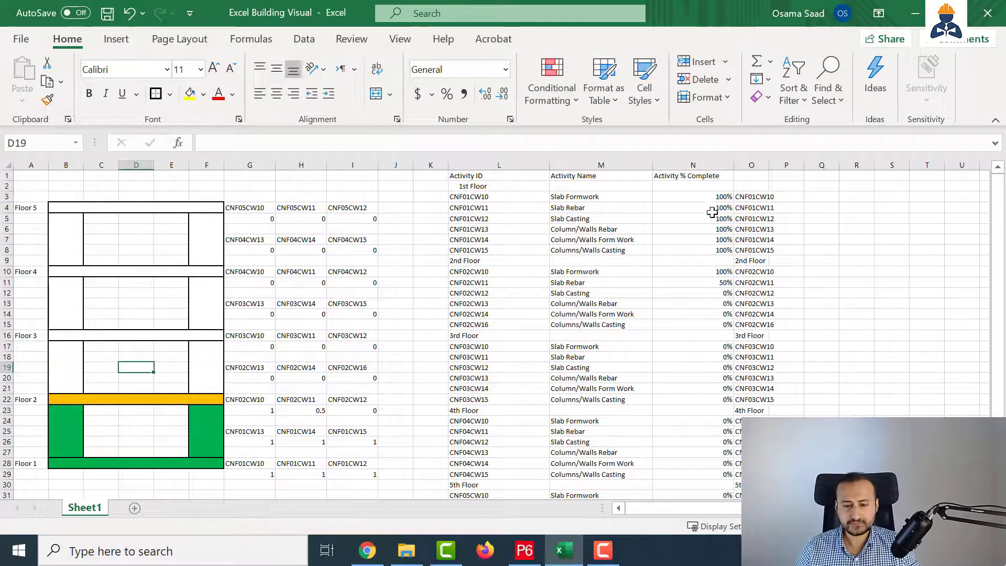
Step: Hide the helper and activity data columns G through O so that only the building visual is left showing
click(753, 161)
drag(753, 158, 245, 163)
right_click(247, 166)
click(315, 415)
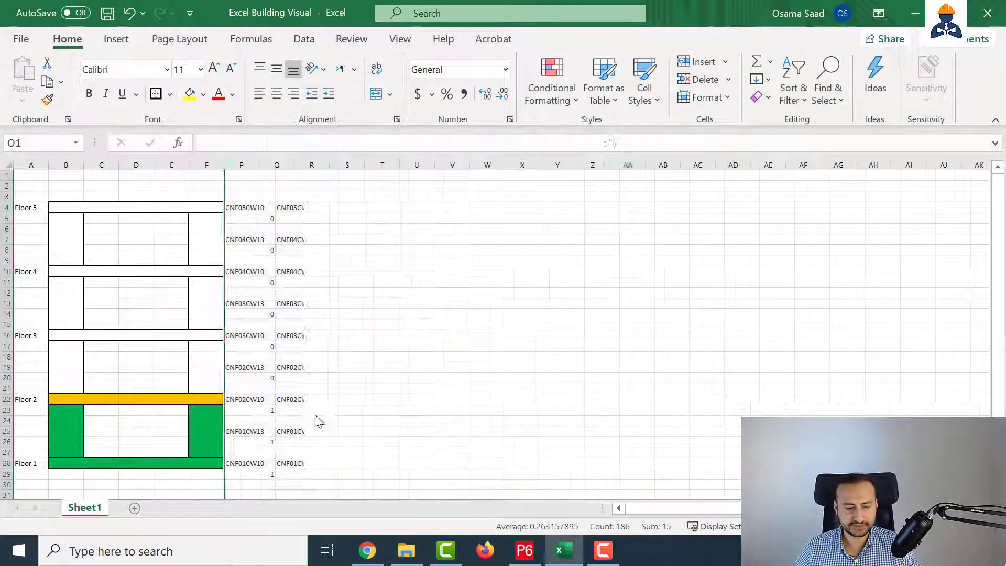
click(96, 333)
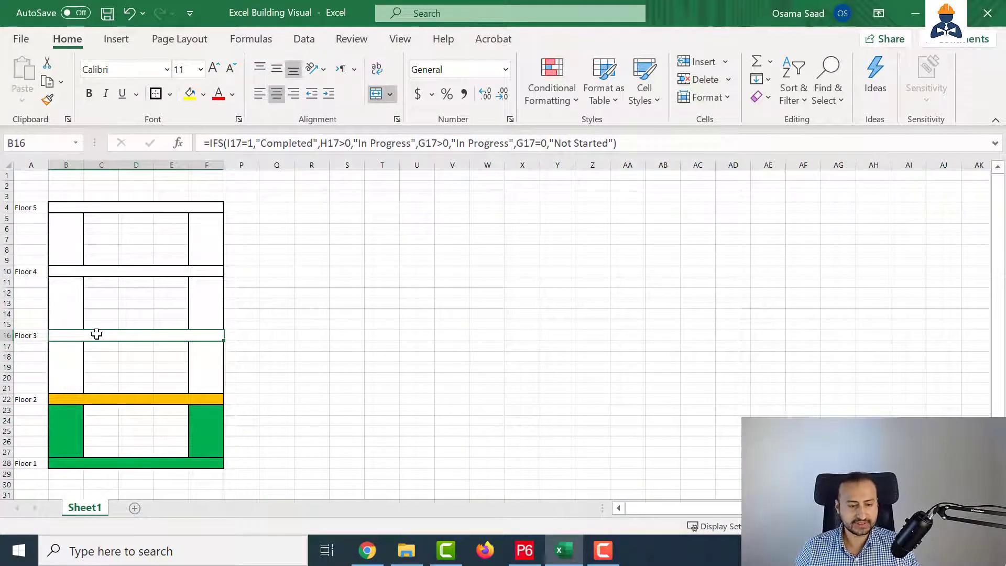
click(128, 283)
click(142, 314)
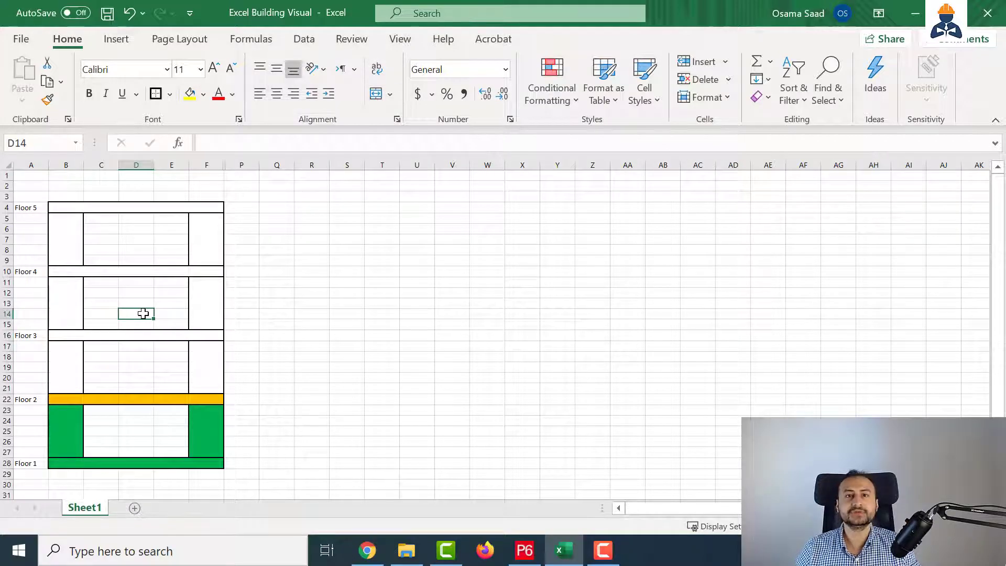